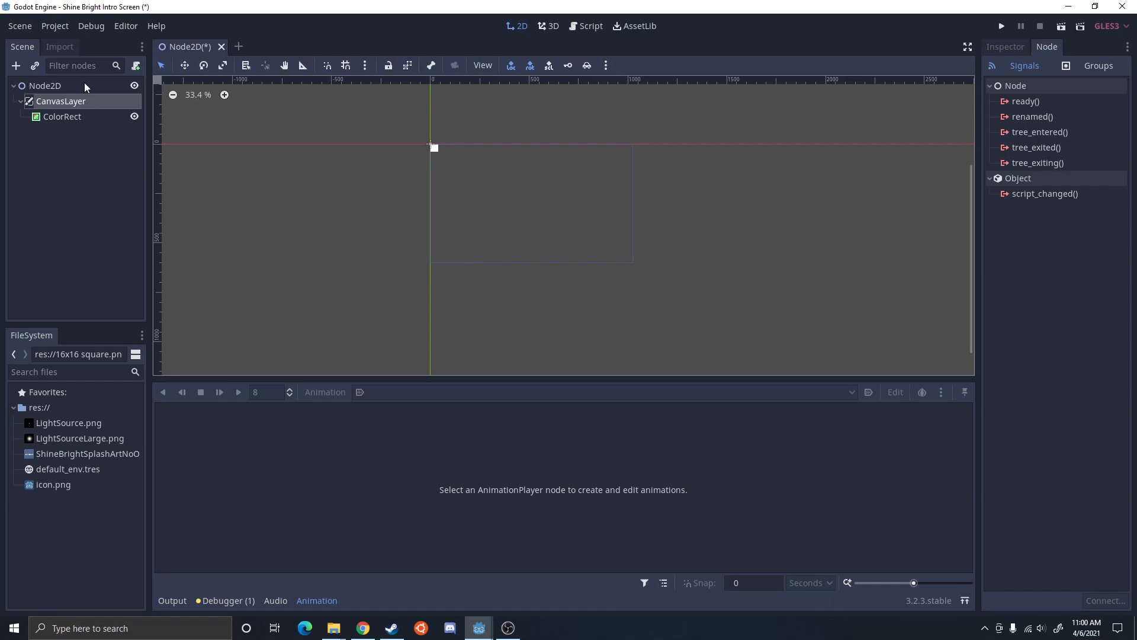
Apply the Full Rect layout to the ColorRect so it fills the viewport
left_click(100, 118)
left_click(520, 62)
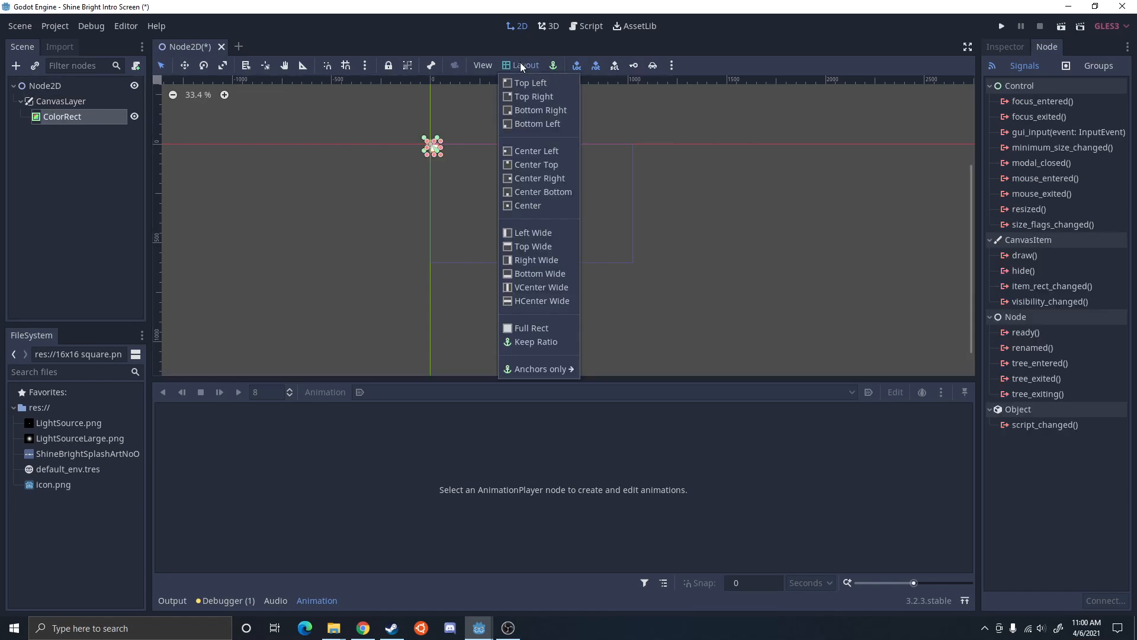
left_click(532, 329)
scroll(581, 232, "up", 2)
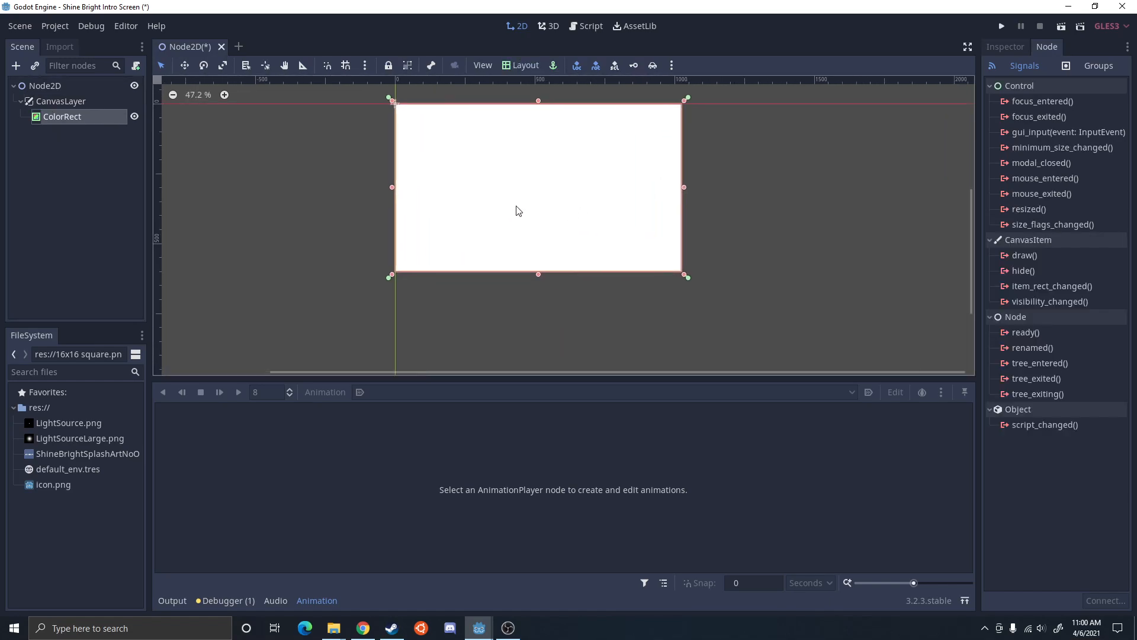
scroll(599, 188, "down", 1)
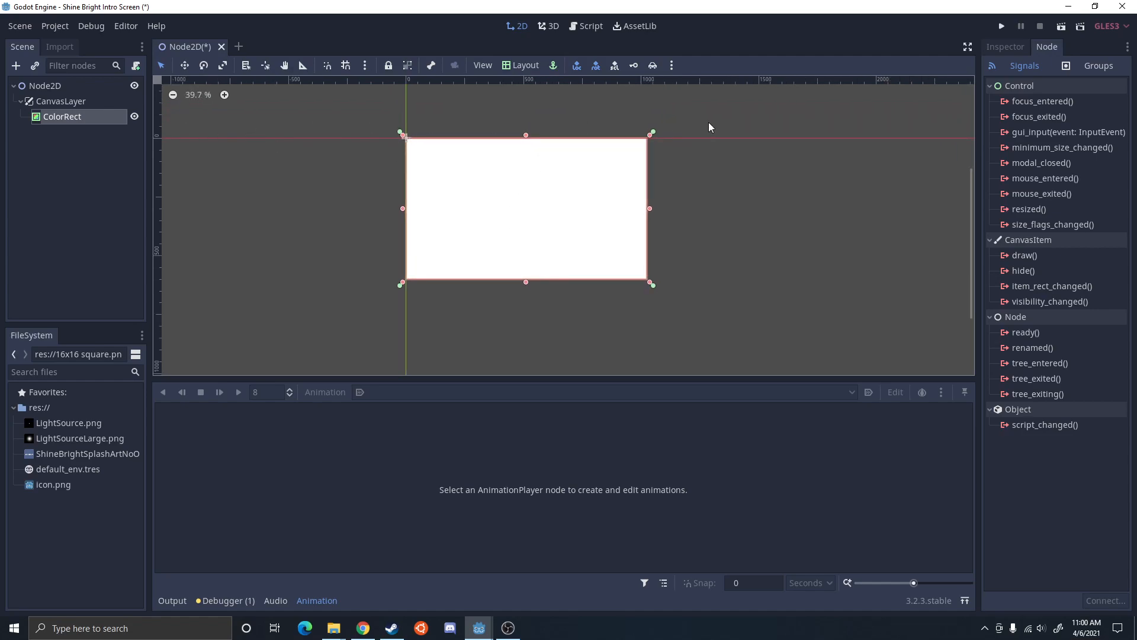
Set the ColorRect's color to opaque black (000000, alpha 255)
left_click(1007, 45)
left_click(1078, 136)
left_click_drag(935, 145, 1120, 200)
mouse_move(1005, 259)
left_mouse_down()
mouse_move(883, 275)
mouse_move(1011, 258)
left_mouse_up()
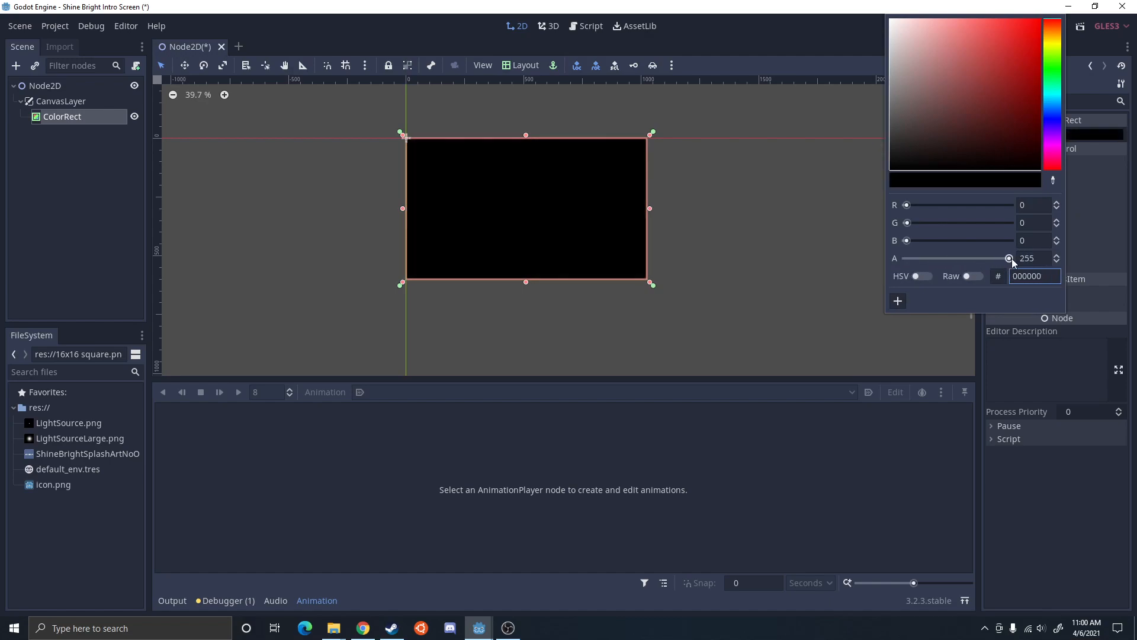
Add an AnimationPlayer node as a child of the root Node2D
left_click(44, 85)
left_click(16, 65)
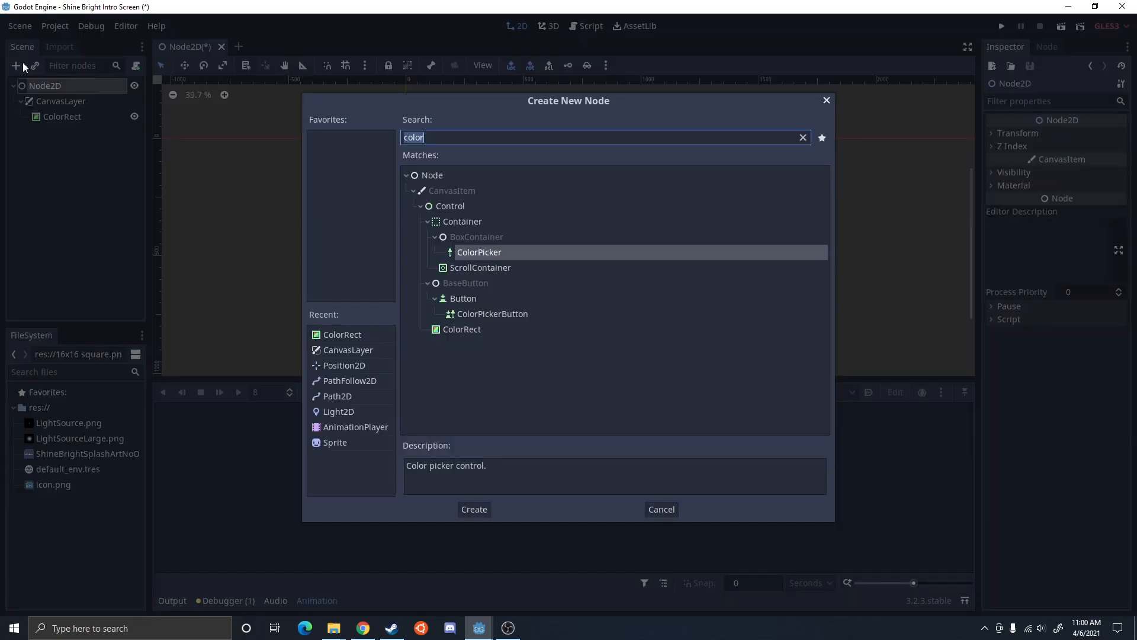
type("anima")
key("Return")
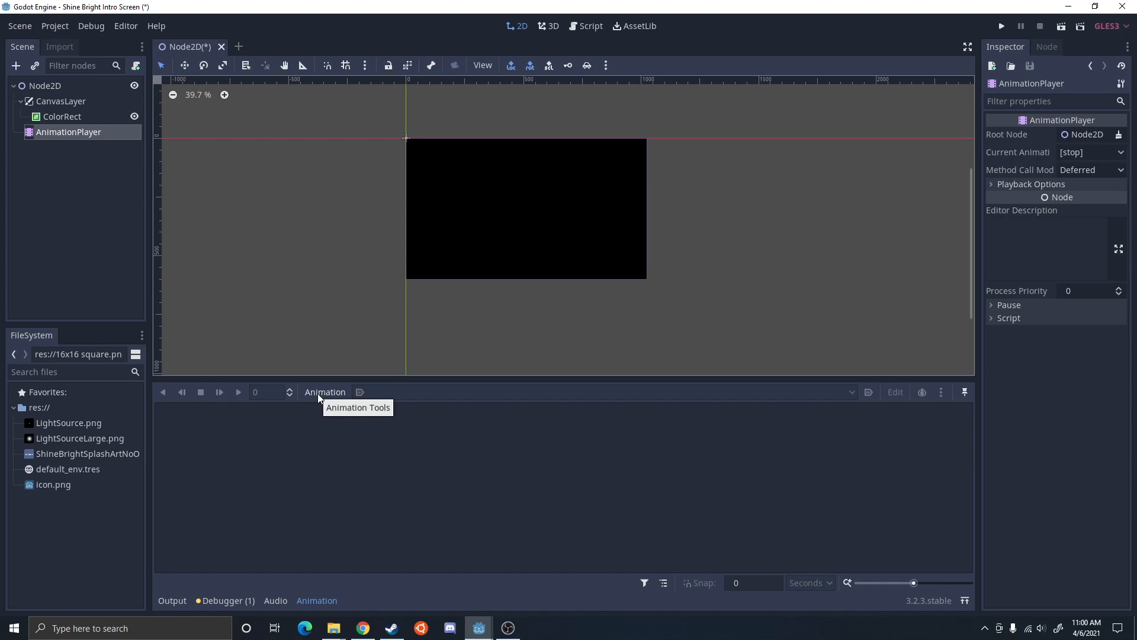
Create a new animation named Intro and set its length to 10 seconds
left_click(335, 392)
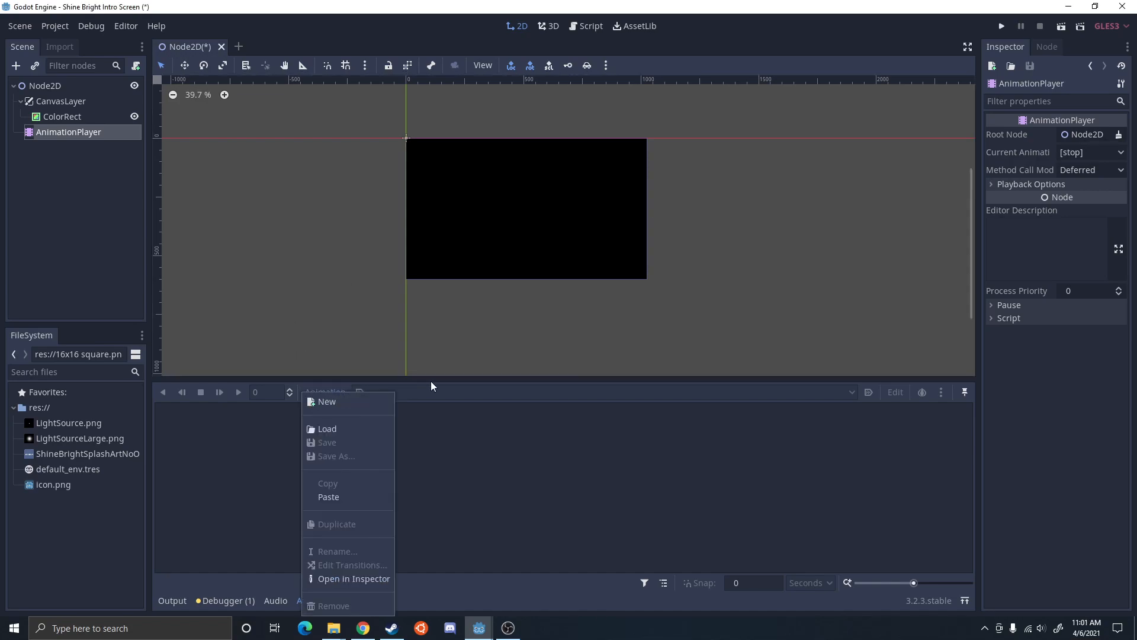
left_click(333, 403)
type("Intro")
key("Return")
double_click(930, 412)
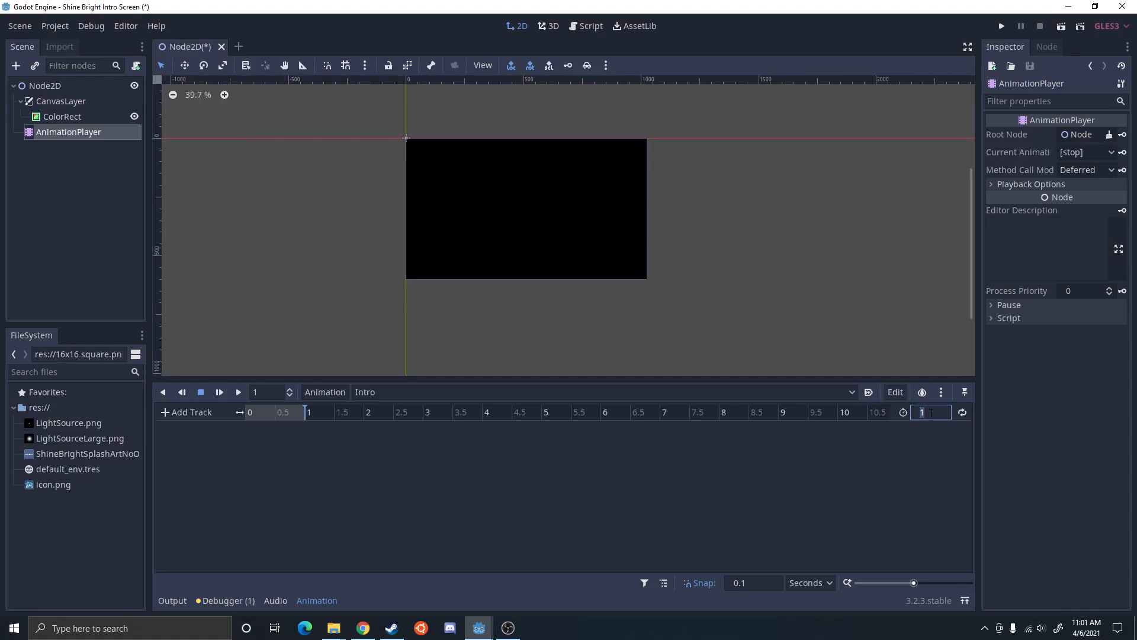
type("10")
key("Return")
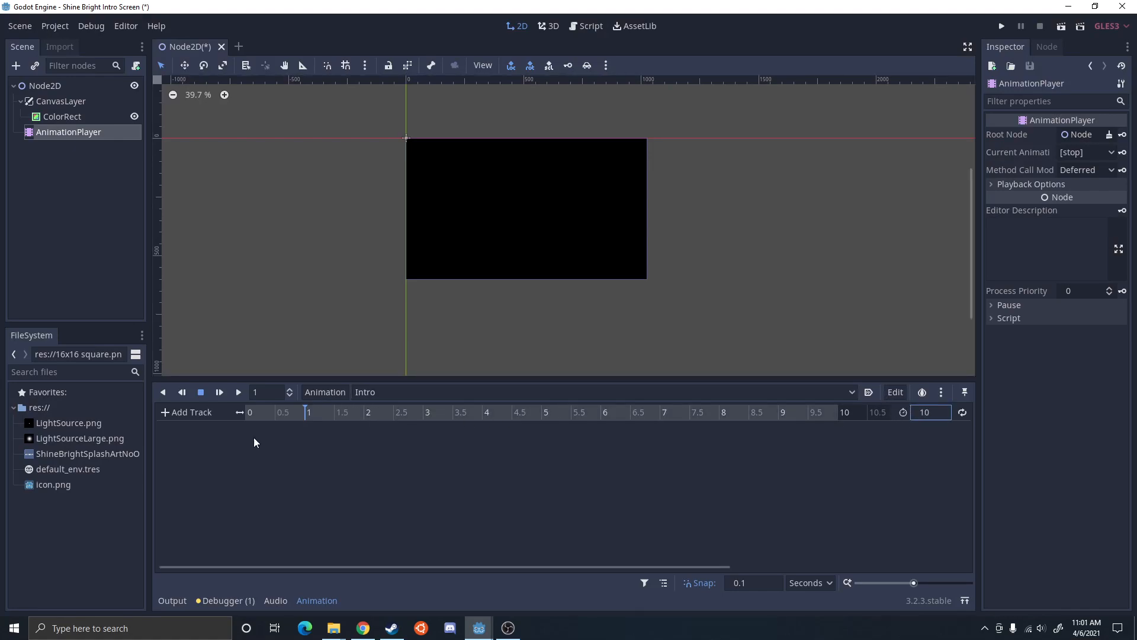
Create a color track for the ColorRect and key its black color at 0 seconds
left_click(592, 196)
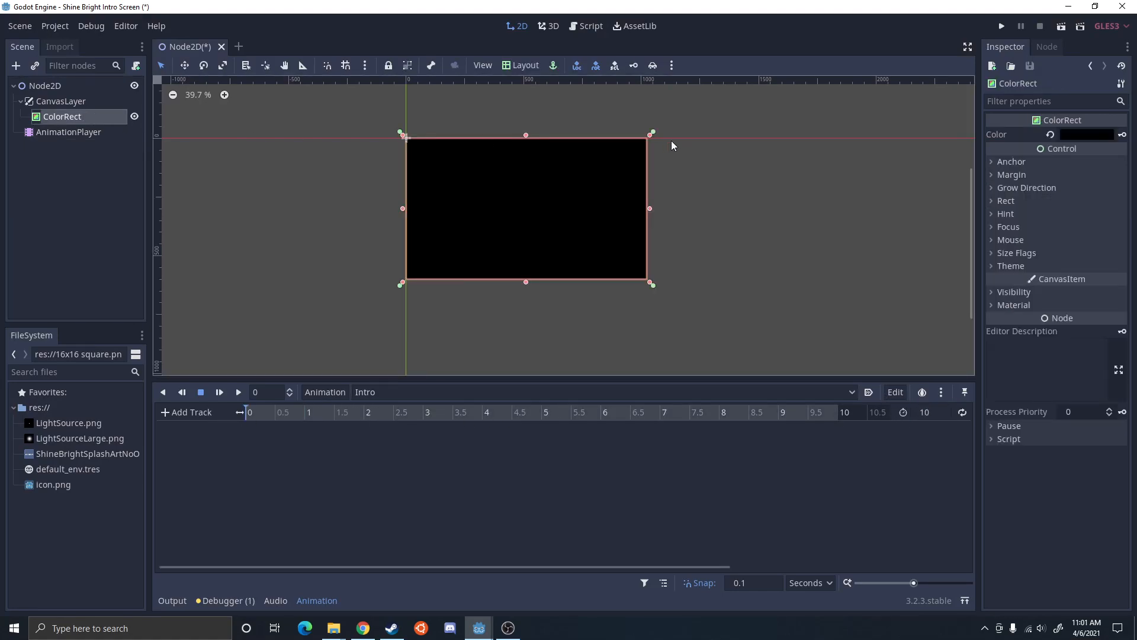
left_click(1123, 134)
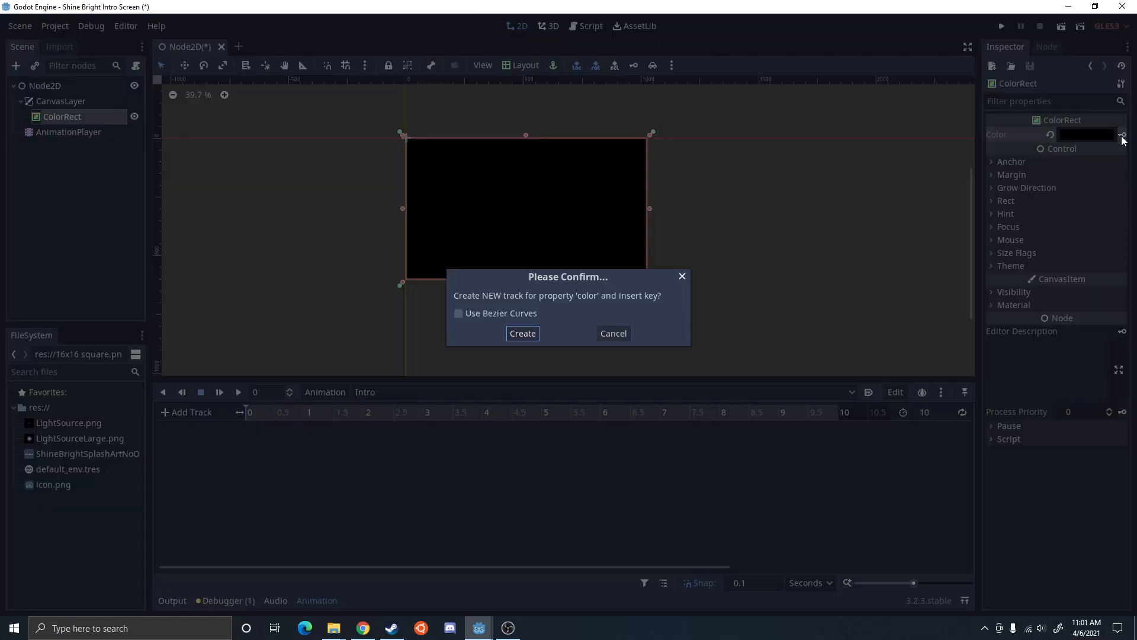
left_click(531, 333)
Make the ColorRect's color fully transparent at 2 seconds, insert a color key there and scrub the timeline to preview the fade
left_click(368, 414)
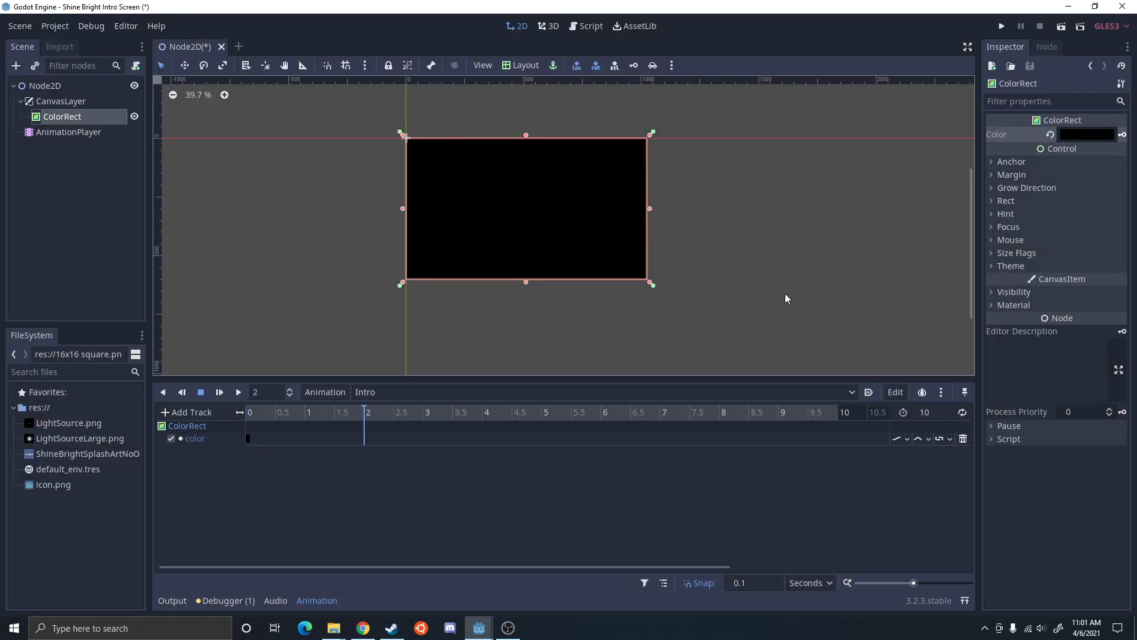
left_click(1103, 136)
left_click_drag(1009, 258, 792, 279)
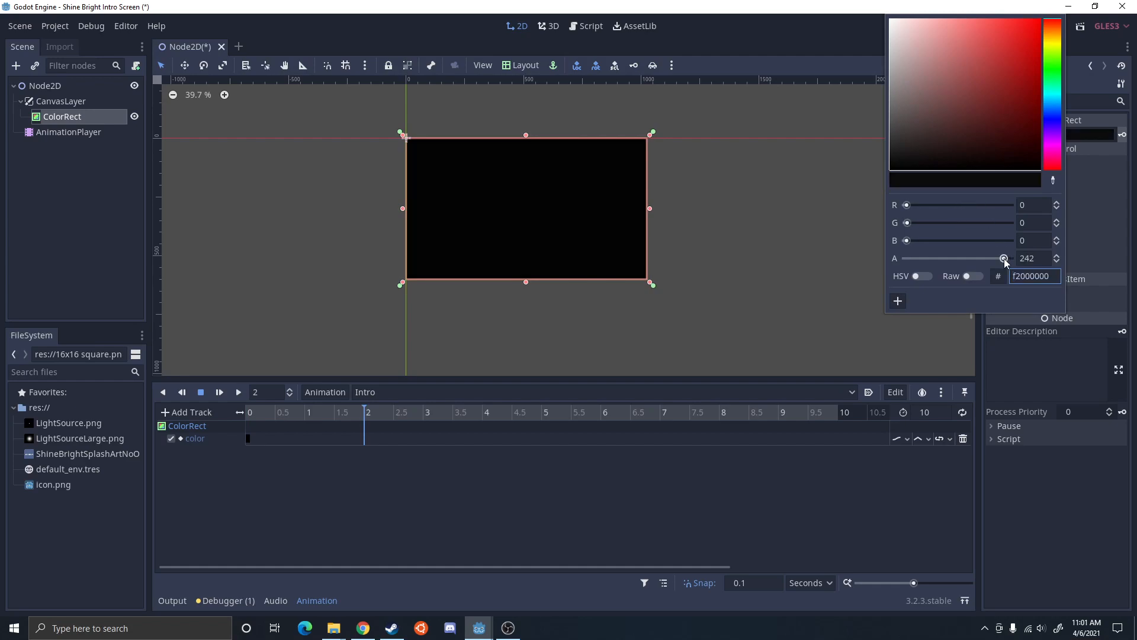
left_click(1122, 135)
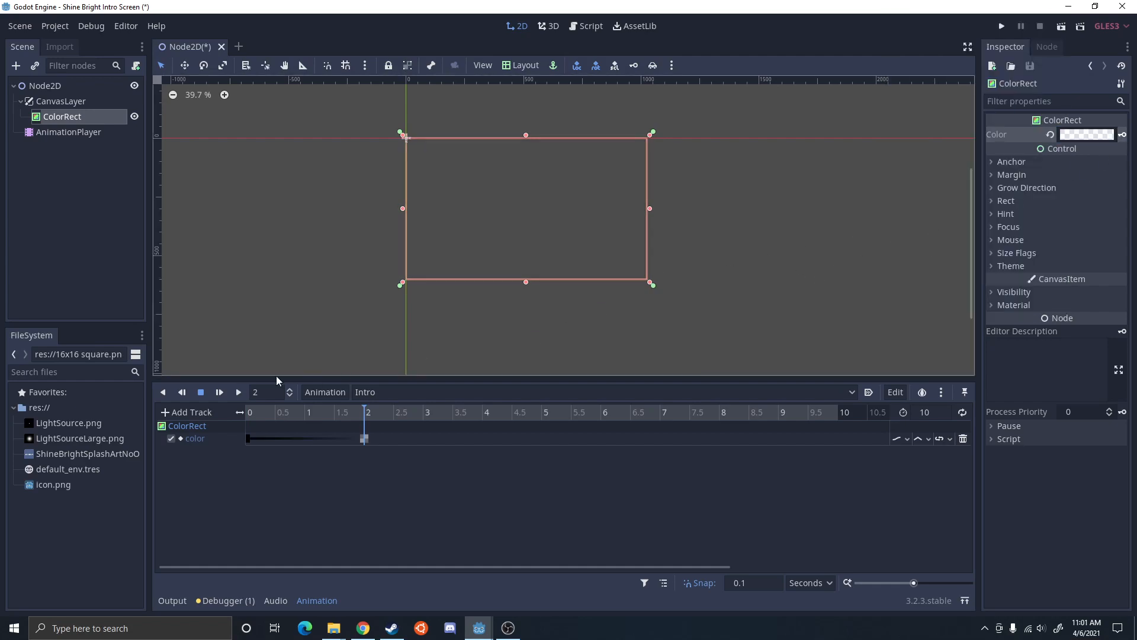
left_click_drag(250, 413, 436, 409)
Add a Sprite node under the root Node2D and assign the ShineBrightSplashArt image as its texture
left_click(45, 86)
left_click(16, 66)
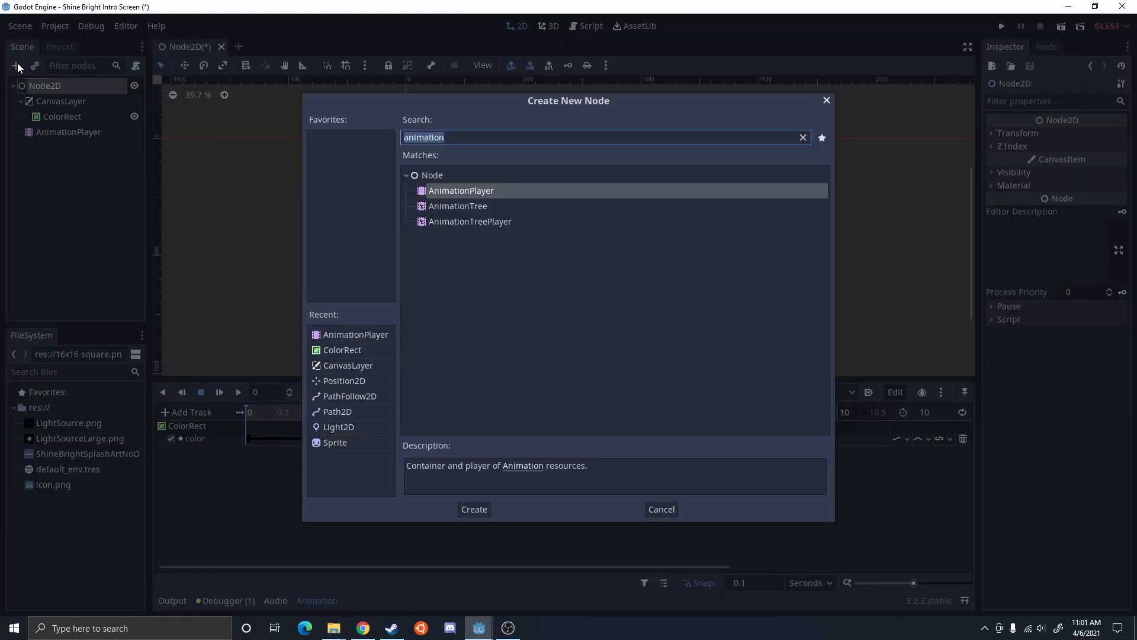
type("sprite")
key("Return")
left_click_drag(38, 455, 1078, 135)
scroll(417, 153, "down", 1)
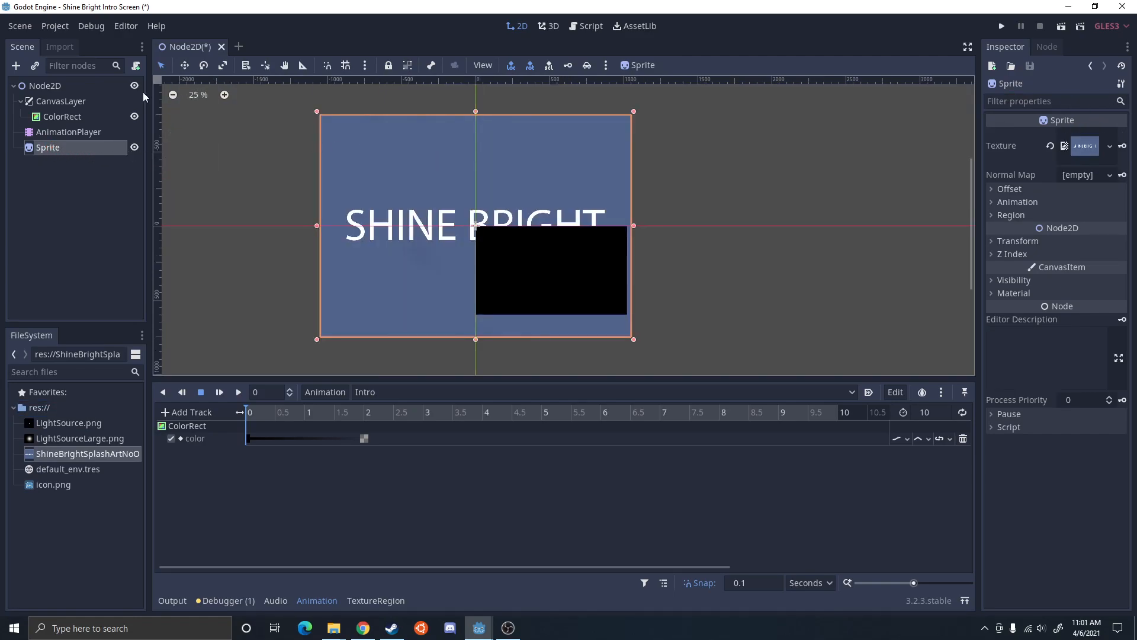
Scale down and reposition the splash art sprite so it just covers the viewport area
left_click(20, 70)
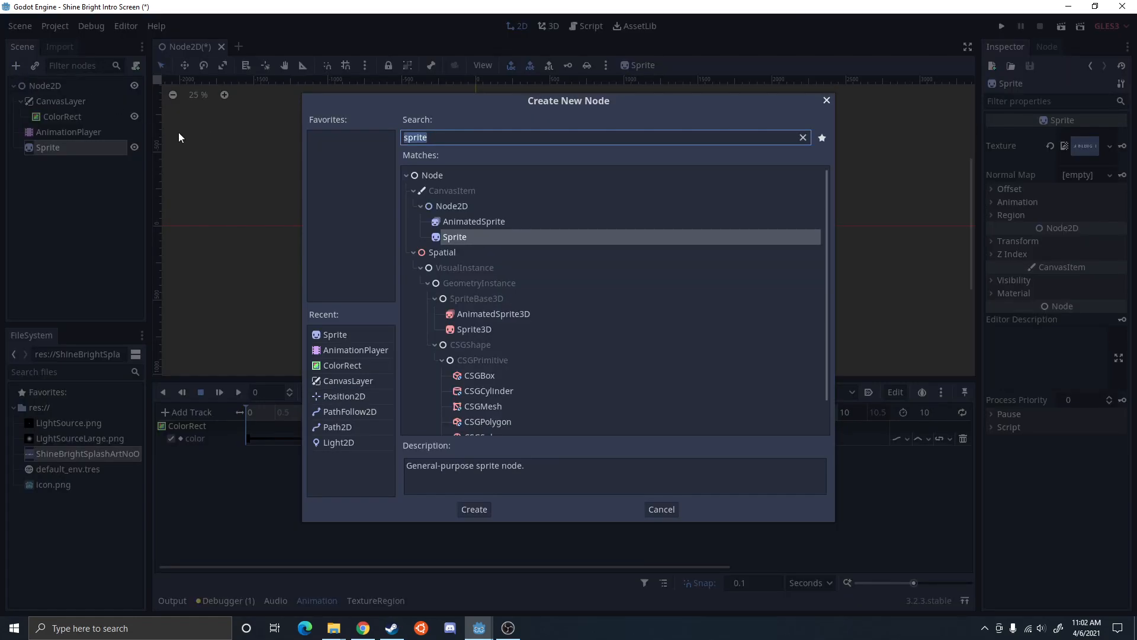
key("Escape")
left_click_drag(319, 109, 465, 218)
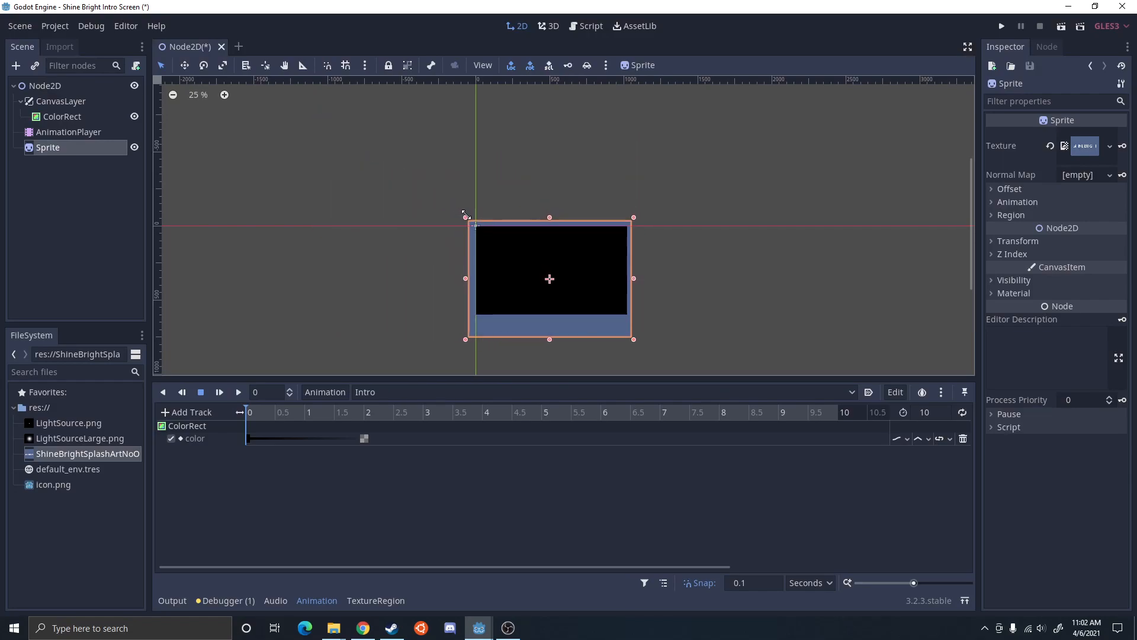
left_click_drag(501, 326, 503, 317)
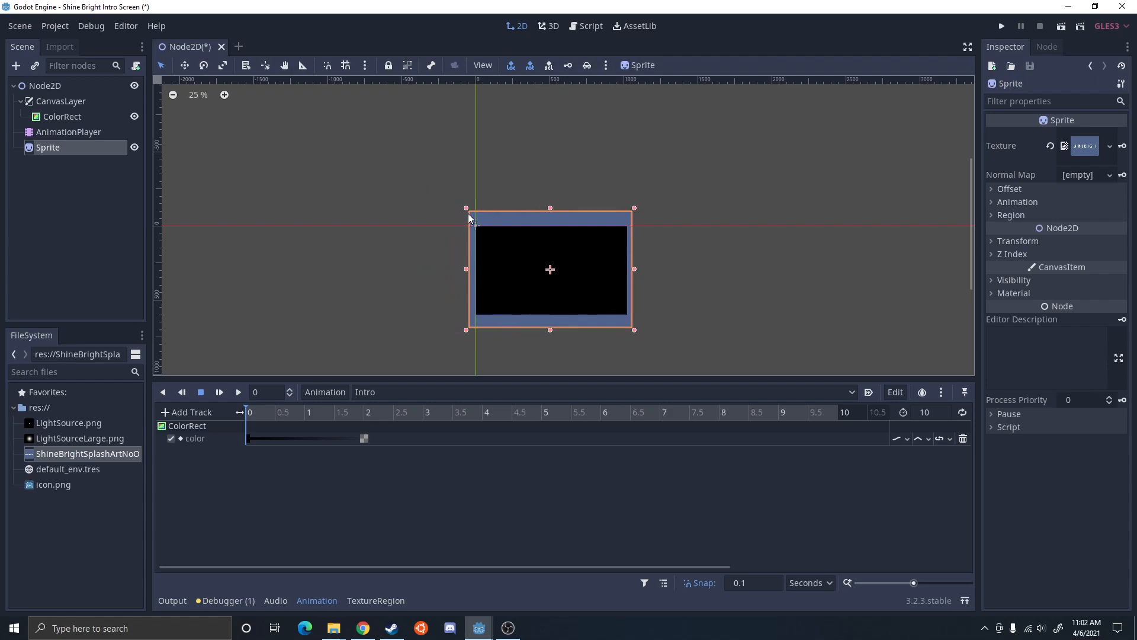
left_click_drag(468, 210, 472, 213)
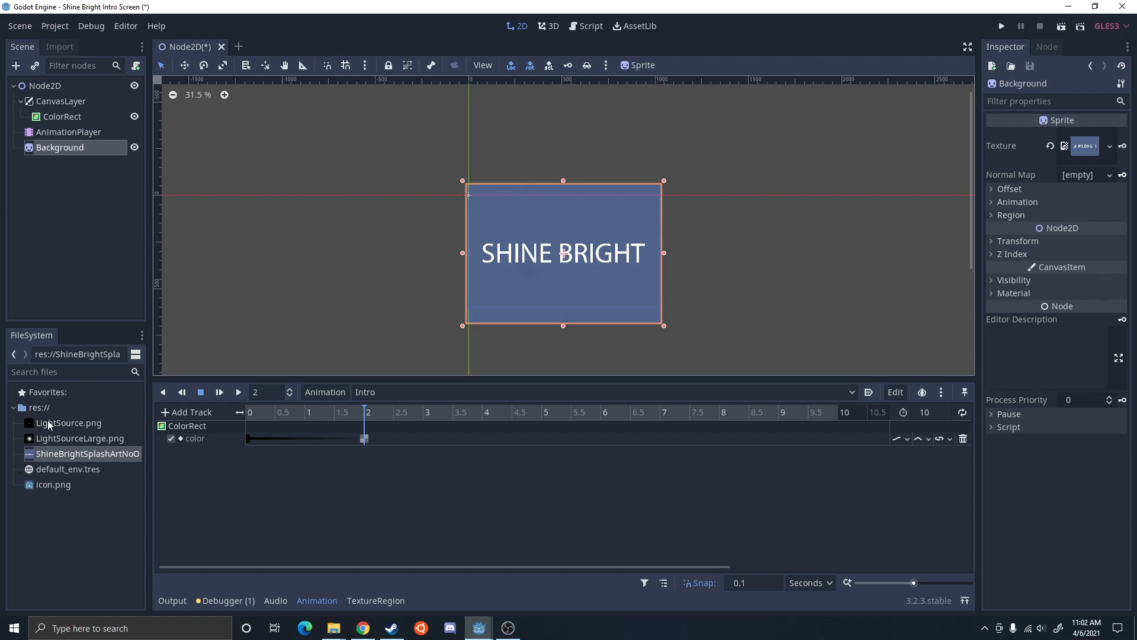
Create a new scene file Sprite.tscn with a Node2D root
right_click(30, 503)
left_click(49, 525)
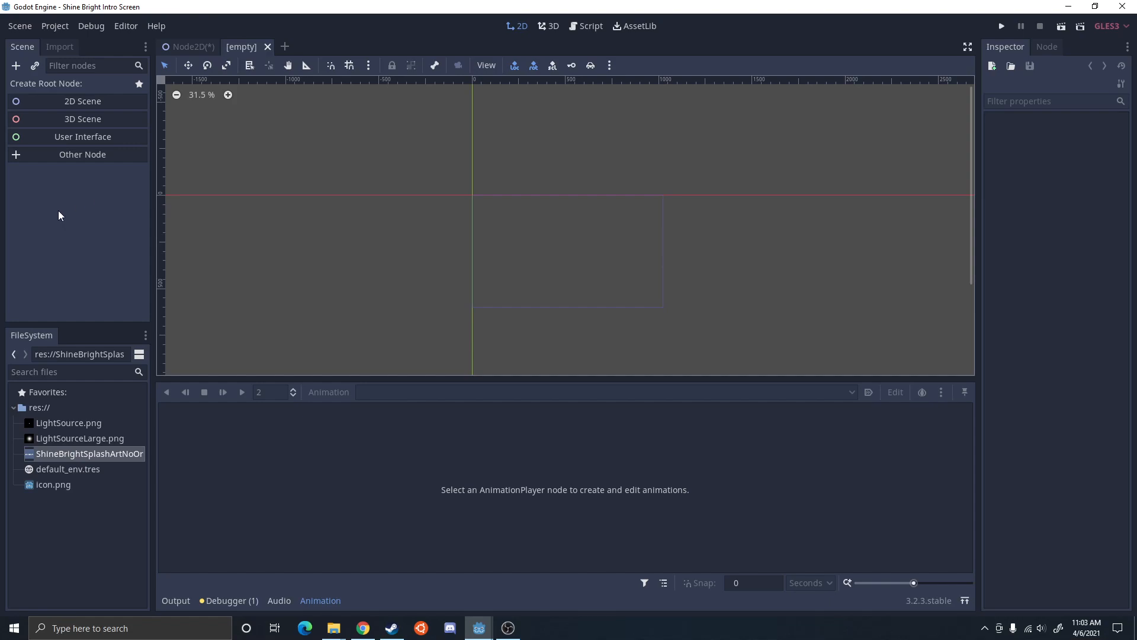
left_click(91, 102)
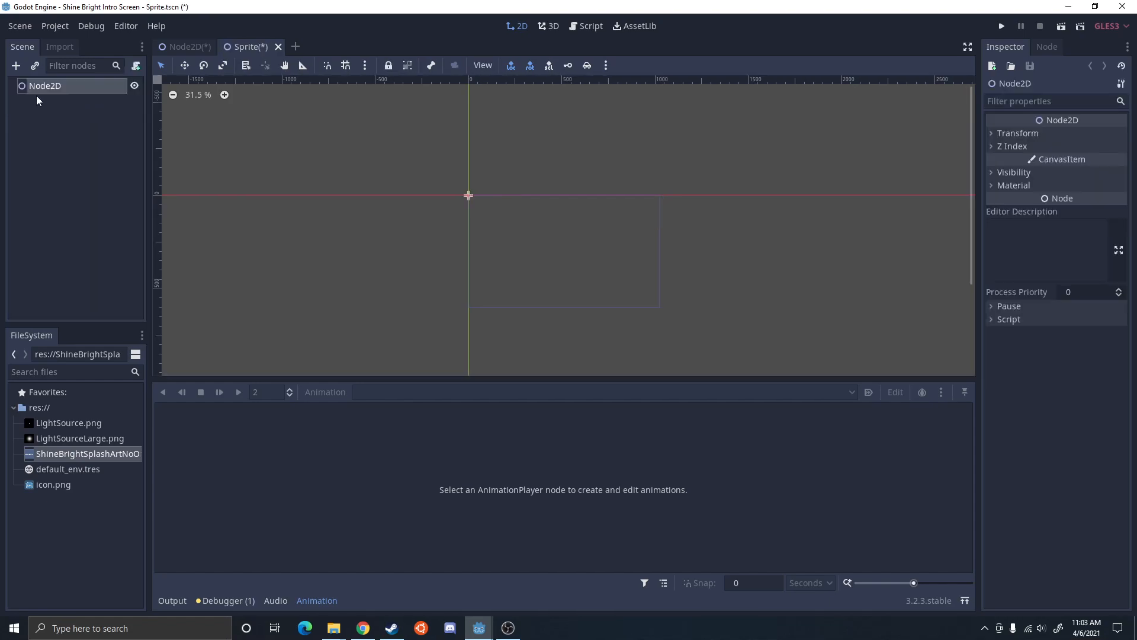
Add two Light2D nodes to the Sprite scene
left_click(14, 65)
key("BackSpace")
type("light2d")
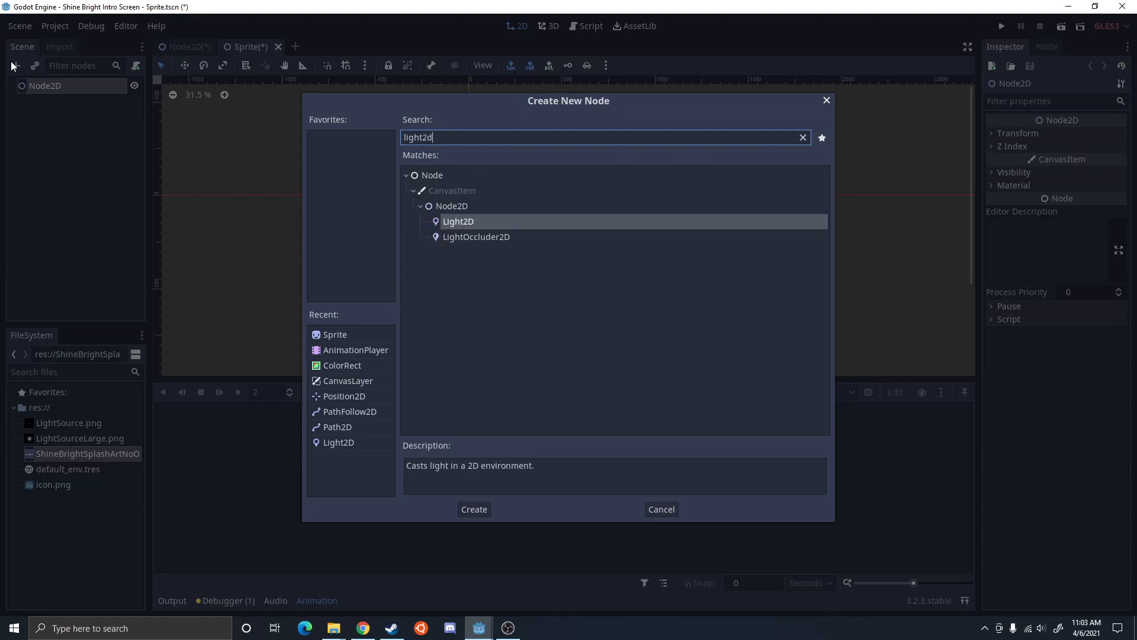
key("Return")
left_click(16, 65)
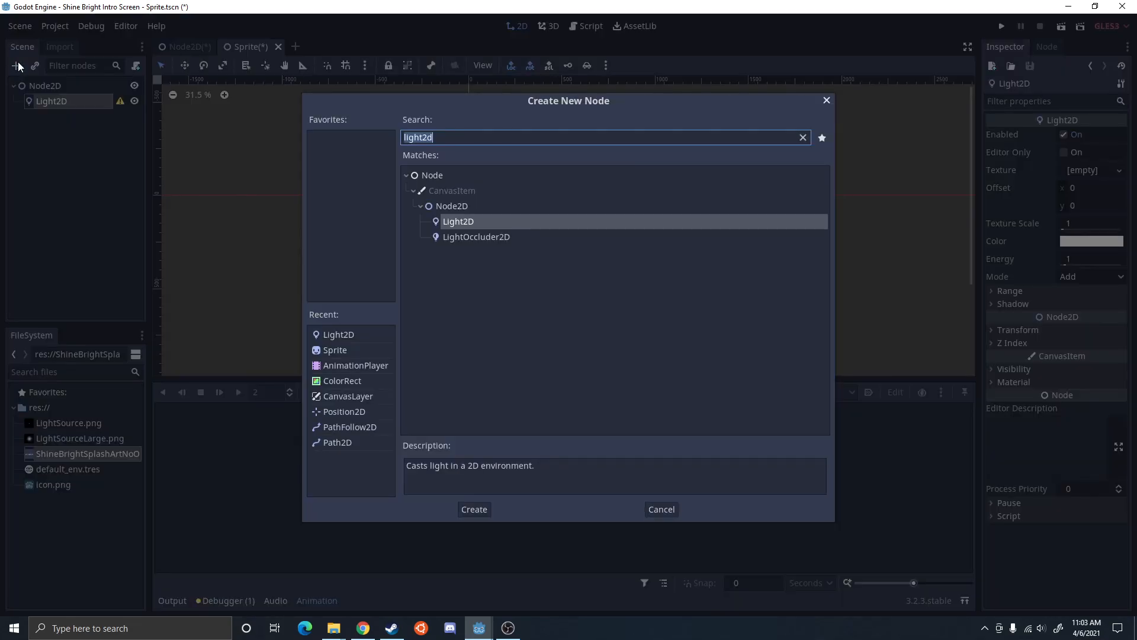
type("light")
key("Return")
Assign LightSource.png as the first Light2D's texture and set its texture scale to 0.25
left_click(60, 101)
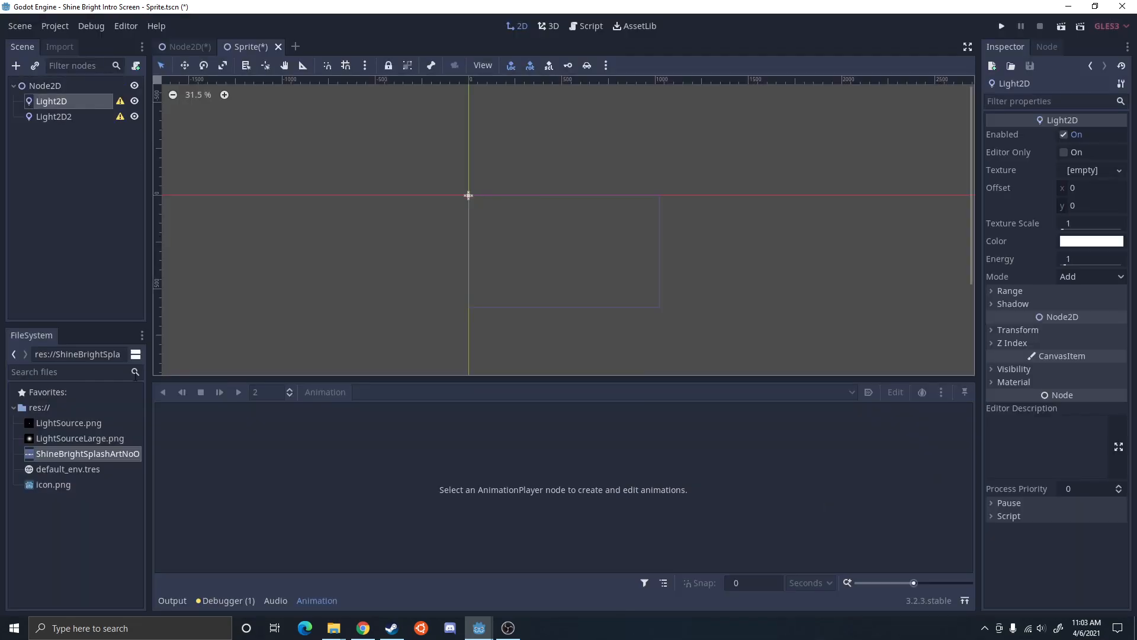
left_click_drag(68, 425, 1077, 170)
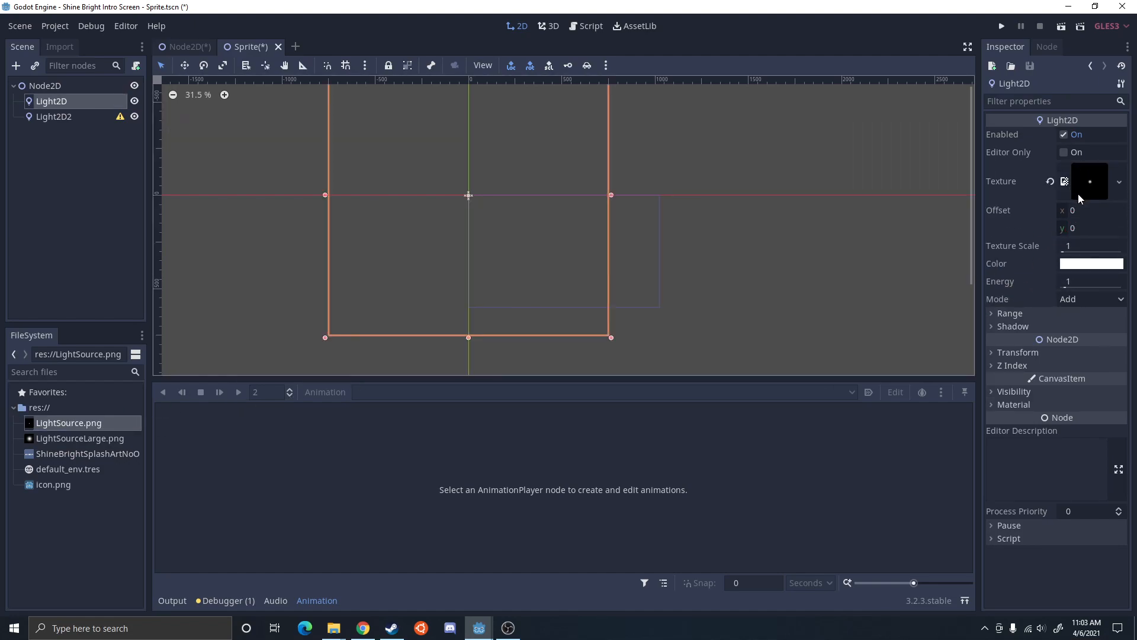
left_click(1079, 246)
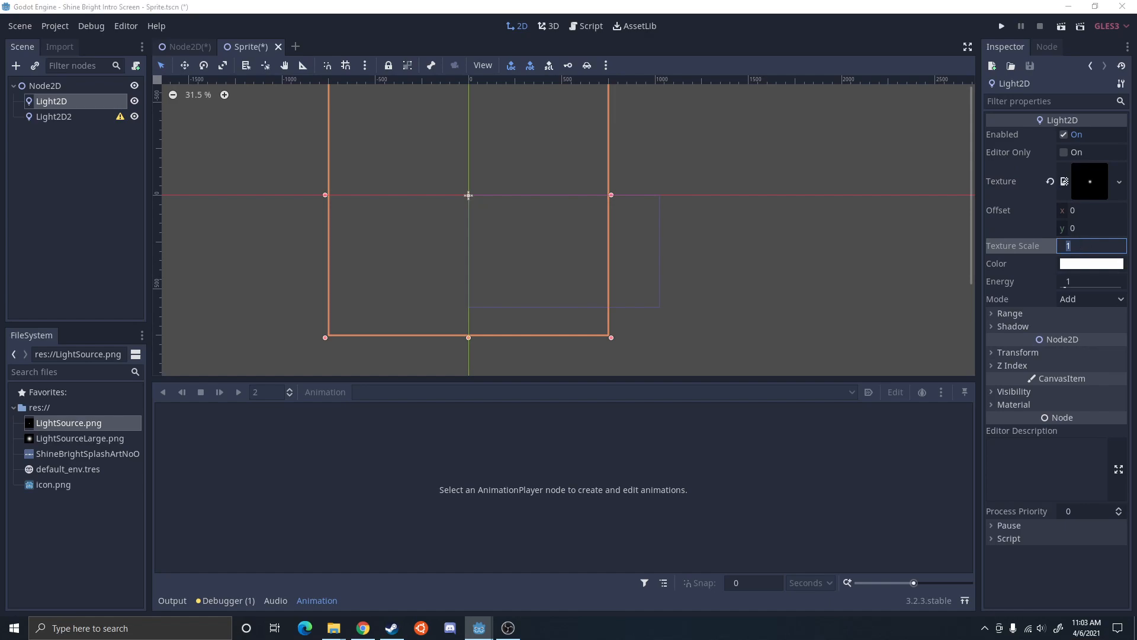
left_click(1077, 246)
type("25")
key("BackSpace")
key("BackSpace")
type(".25")
key("BackSpace")
key("BackSpace")
key("BackSpace")
type(".25")
key("Tab")
Set the first Light2D's energy to 1.5 and check its shadow settings
key("Tab")
key("Tab")
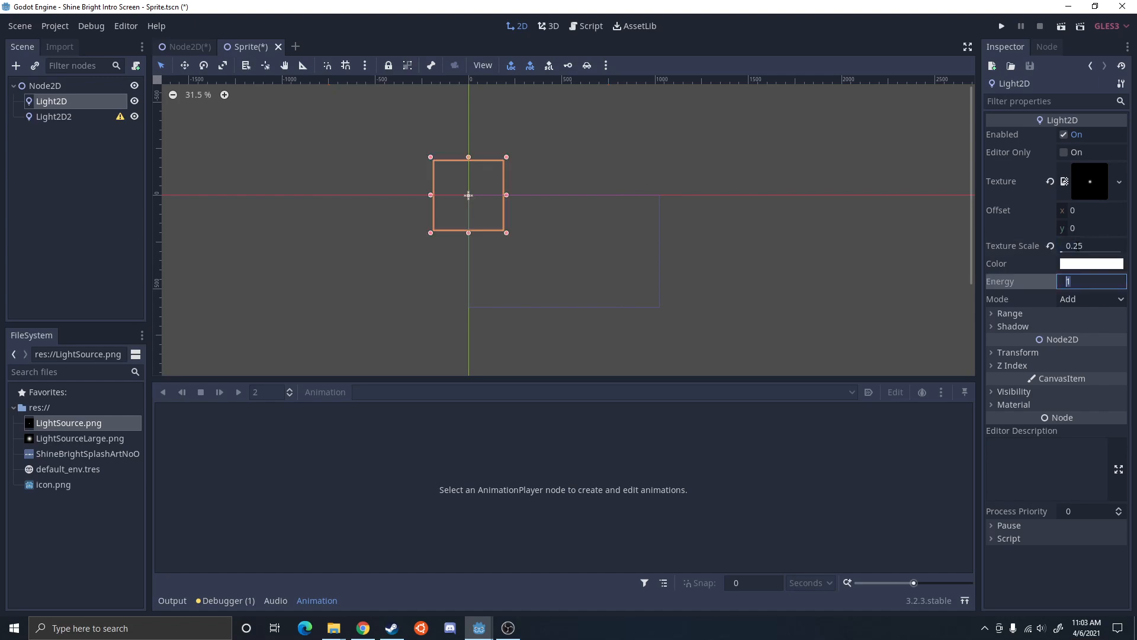
type("1.5")
key("Return")
left_click(994, 328)
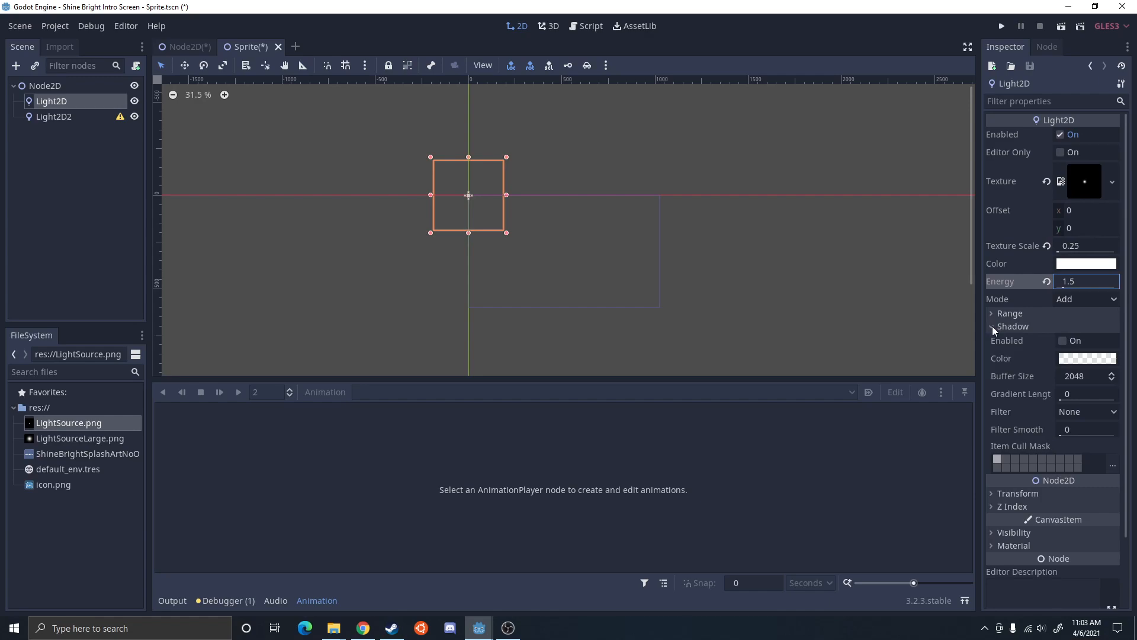
left_click(994, 328)
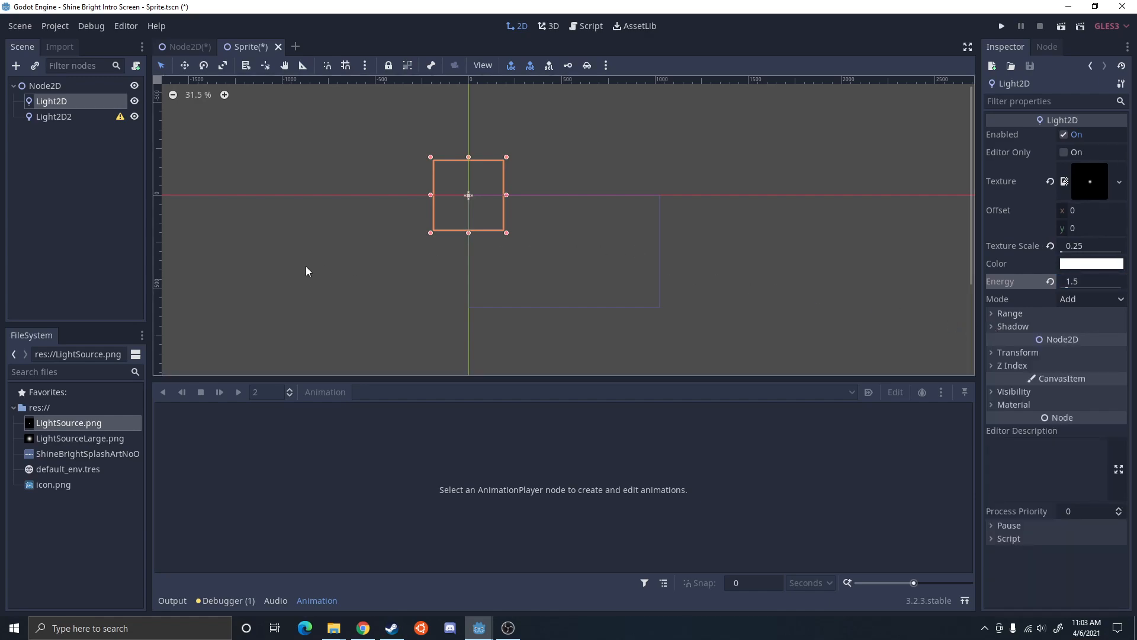
Assign LightSourceLarge.png as the second Light2D's texture and lower its energy
left_click(76, 439)
left_click_drag(70, 439, 1088, 170)
left_click(1070, 283)
type("0.")
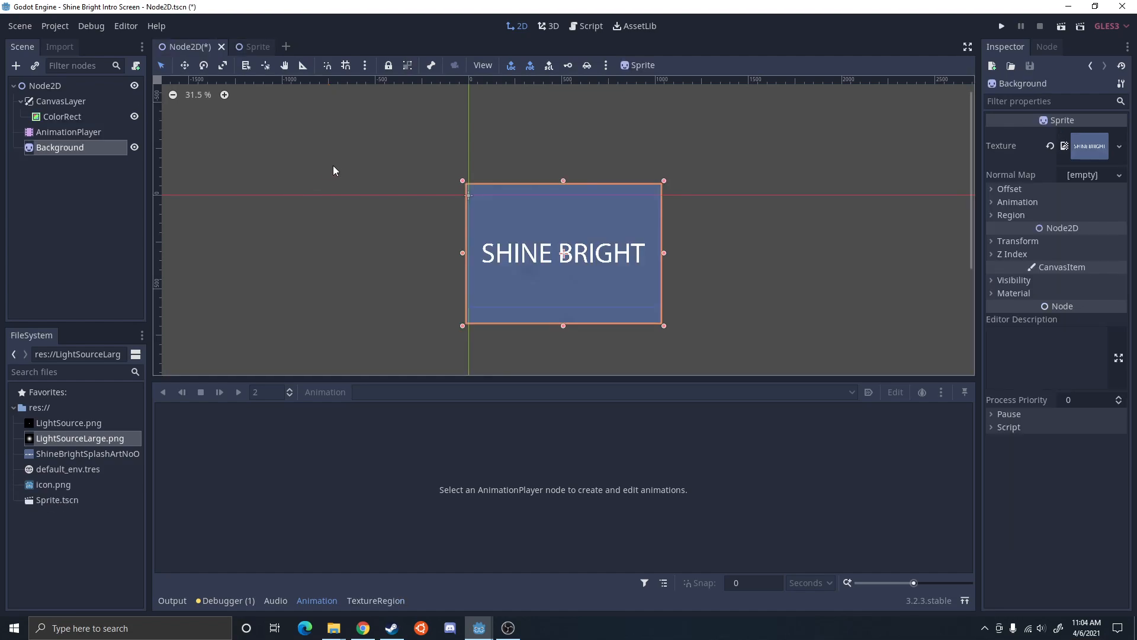
Save the splash scene and test-run the project with Node2D.tscn as the main scene
scroll(333, 165, "up", 2)
key("ctrl+s")
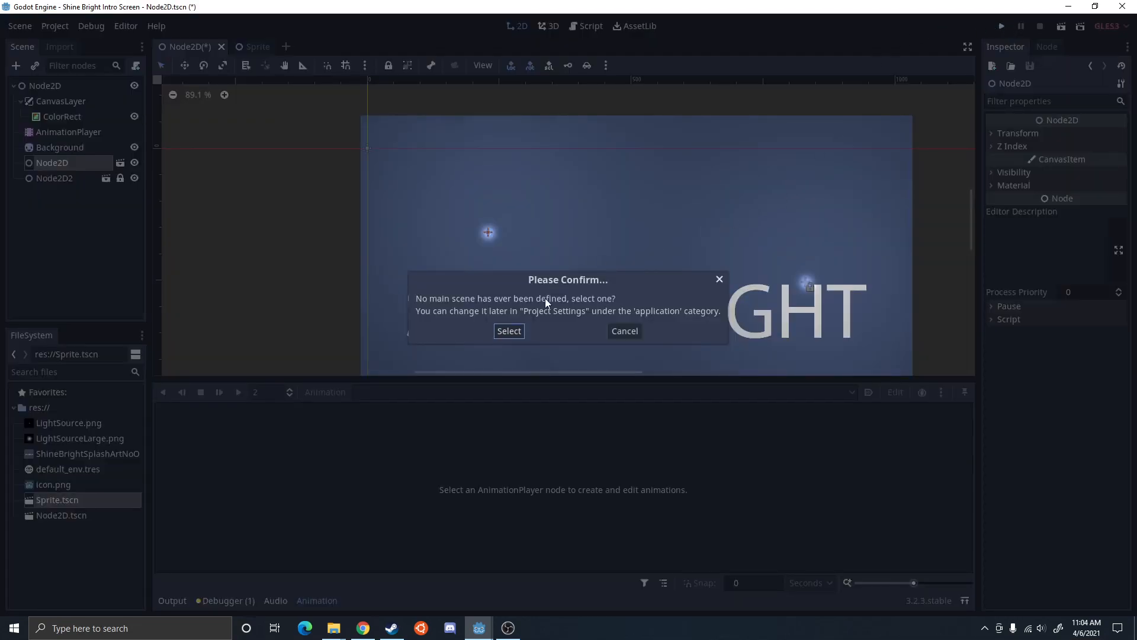
left_click(502, 332)
key("Return")
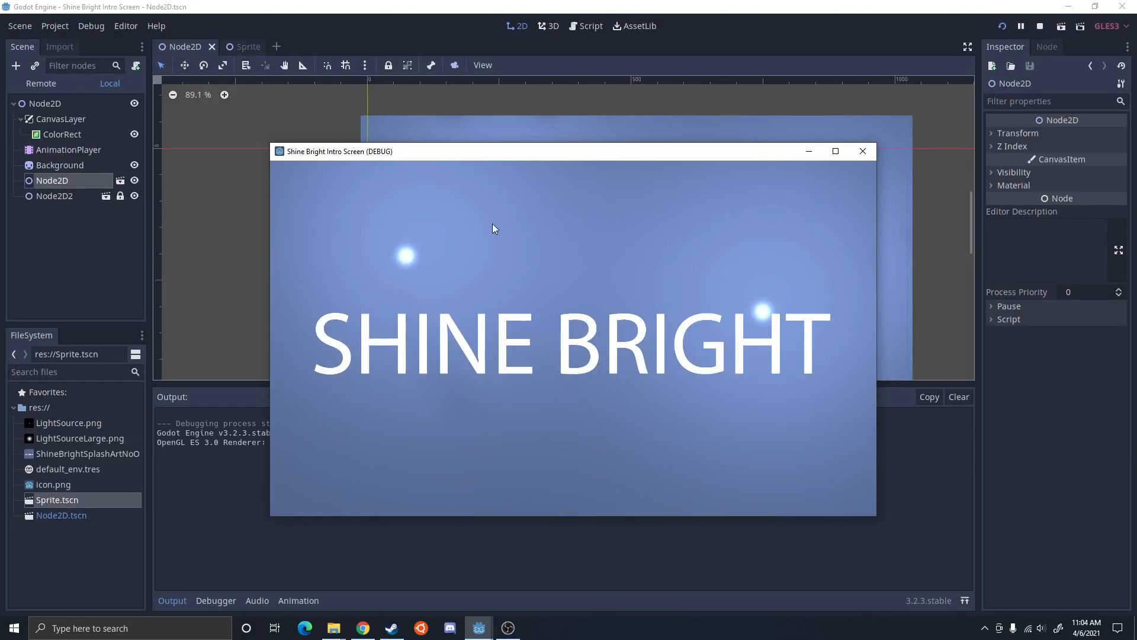
left_click(862, 151)
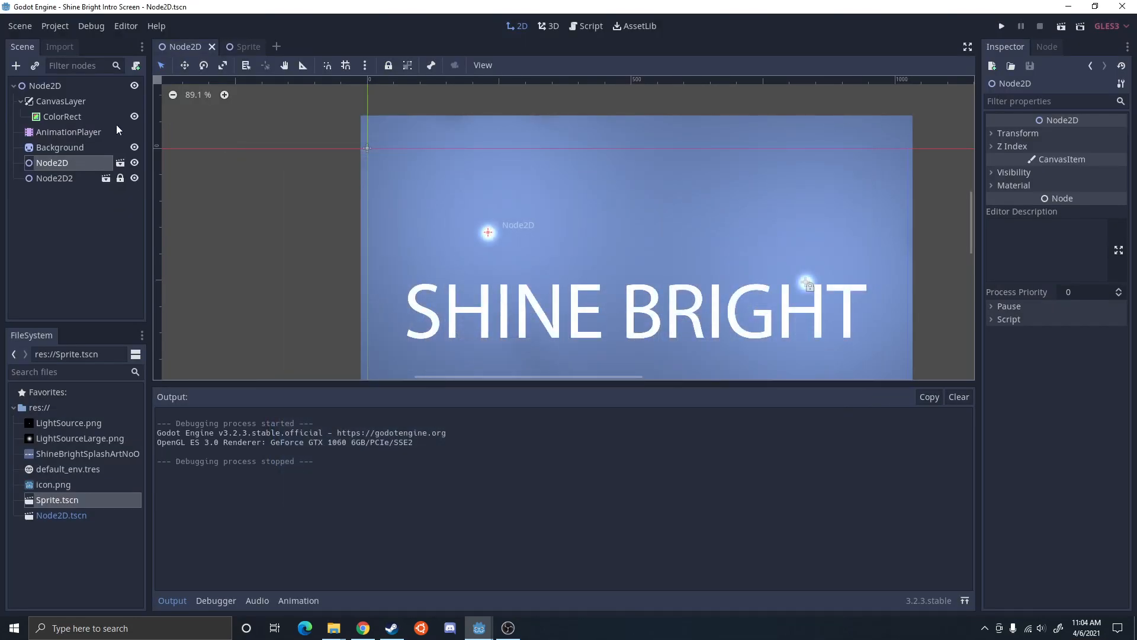
Make the AnimationPlayer's Intro animation autoplay on load and test-run the saved project
left_click(65, 116)
left_click(46, 101)
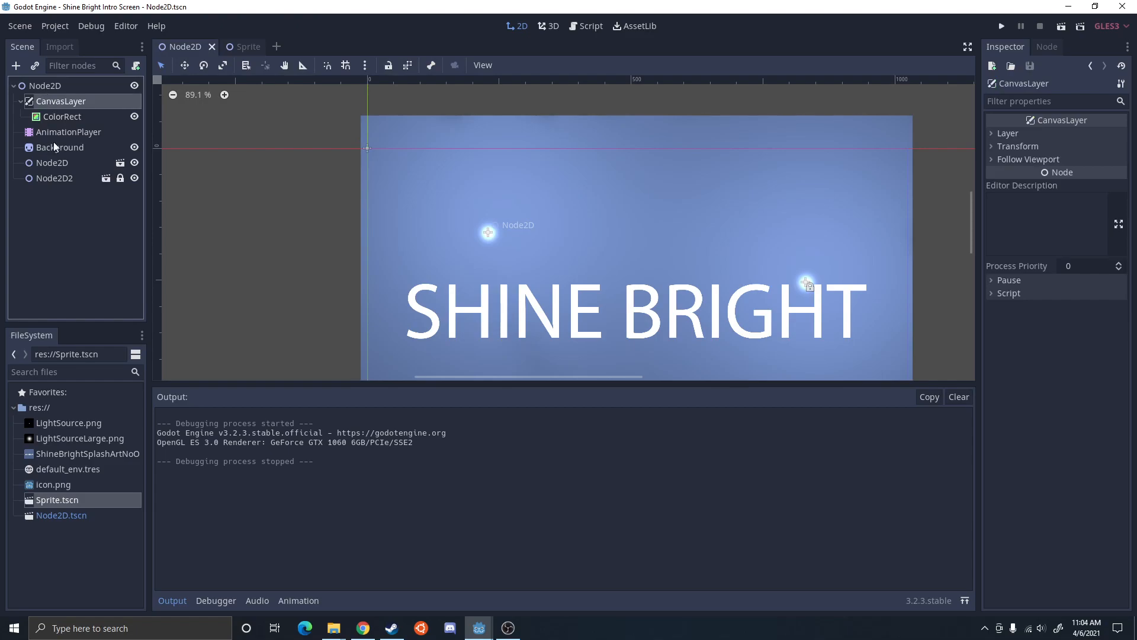
left_click(66, 132)
left_click_drag(346, 407, 153, 404)
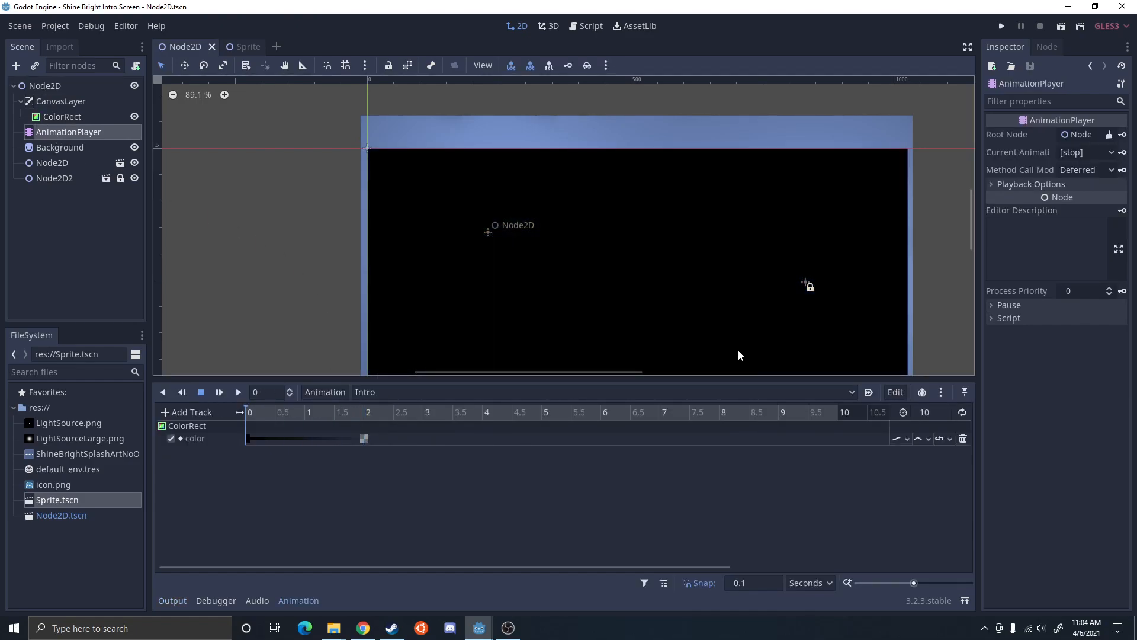
left_click(869, 393)
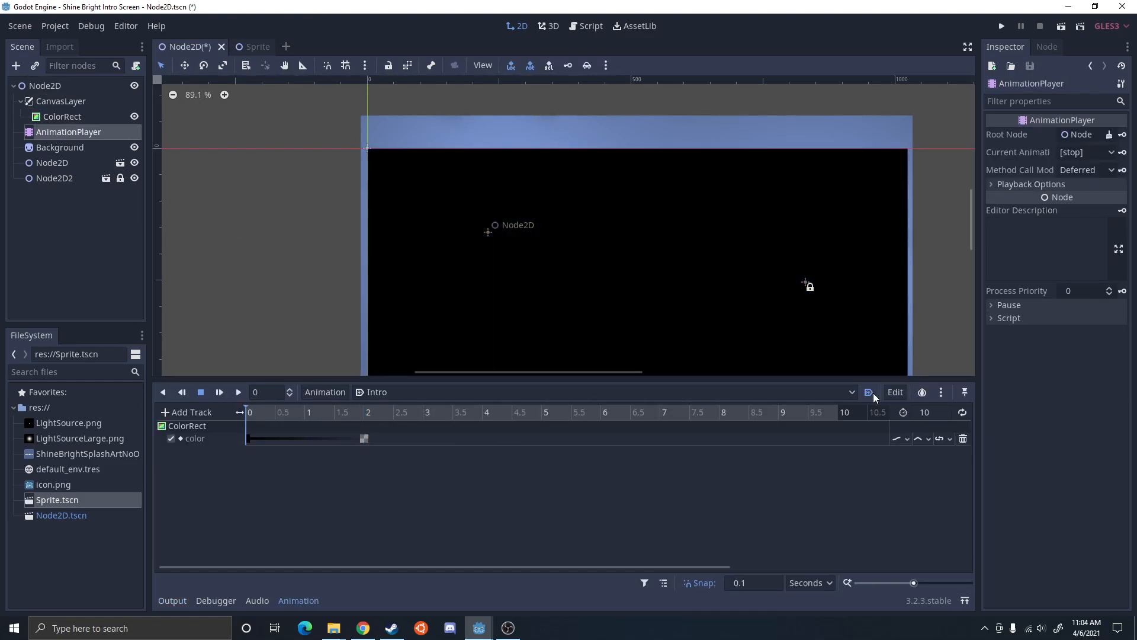
key("ctrl+s")
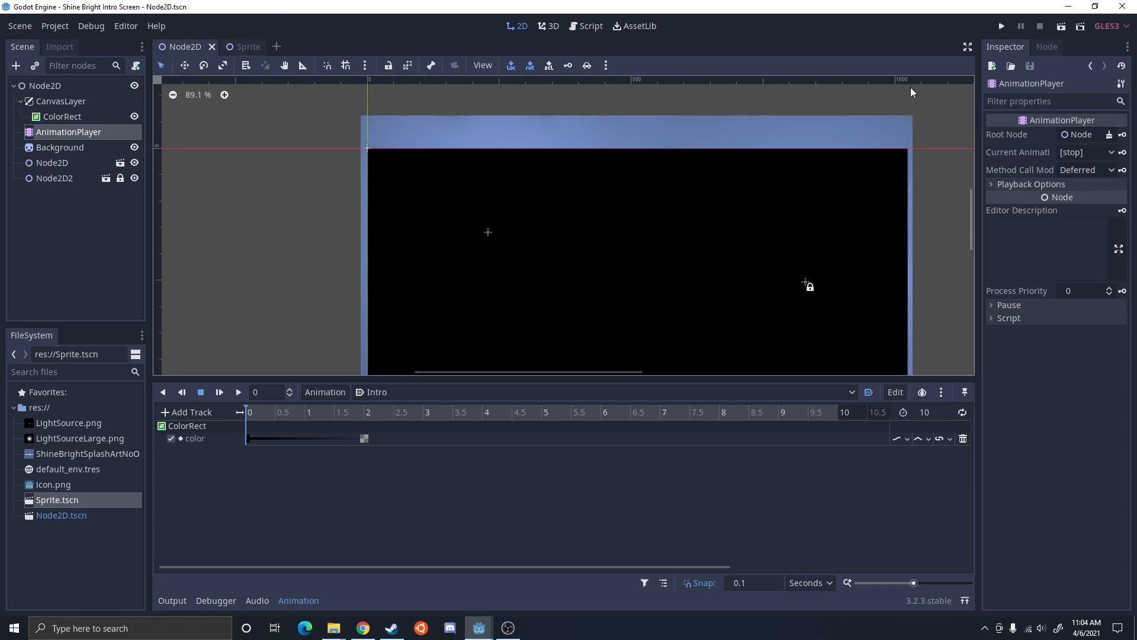
left_click(1001, 26)
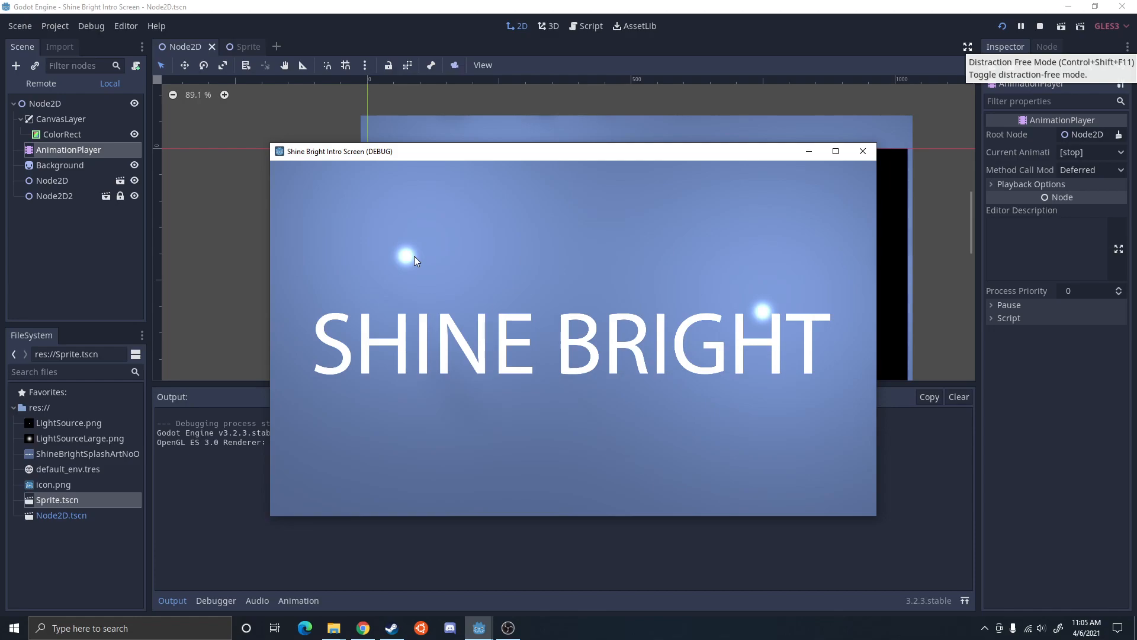
left_click(855, 154)
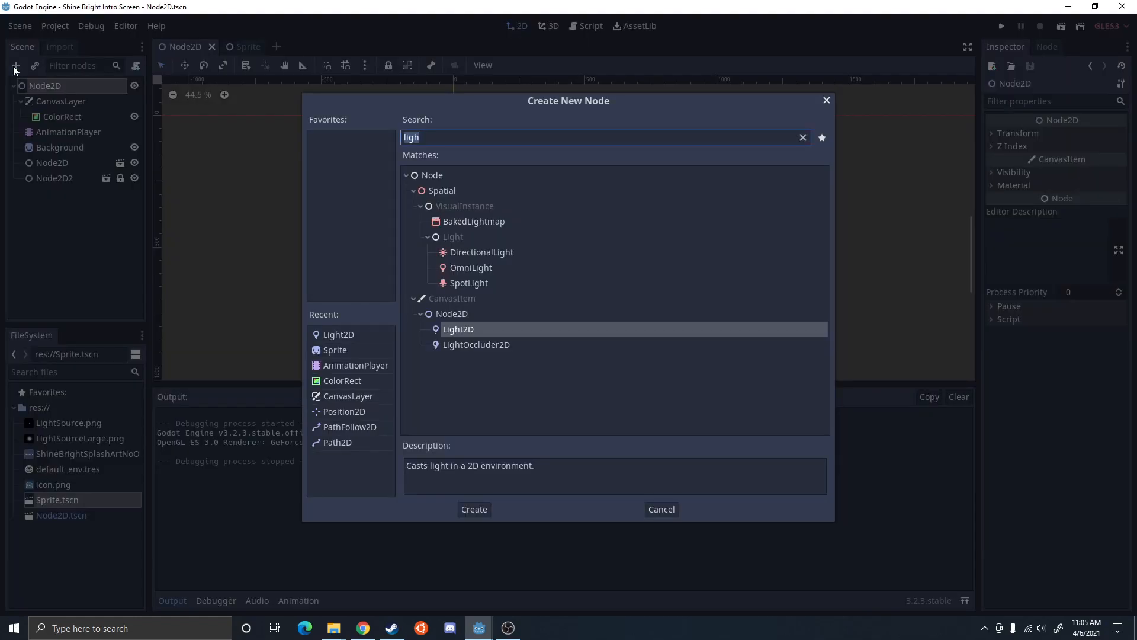
Add a Path2D node under the scene's root node
type("path")
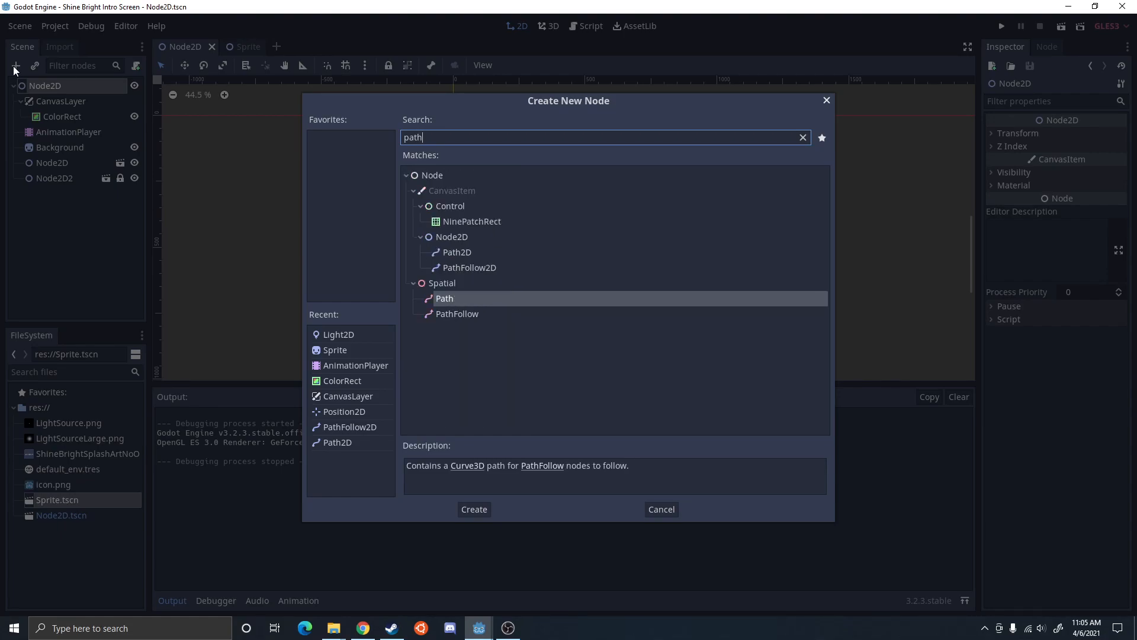
key("Up")
key("Up")
key("Up")
key("Return")
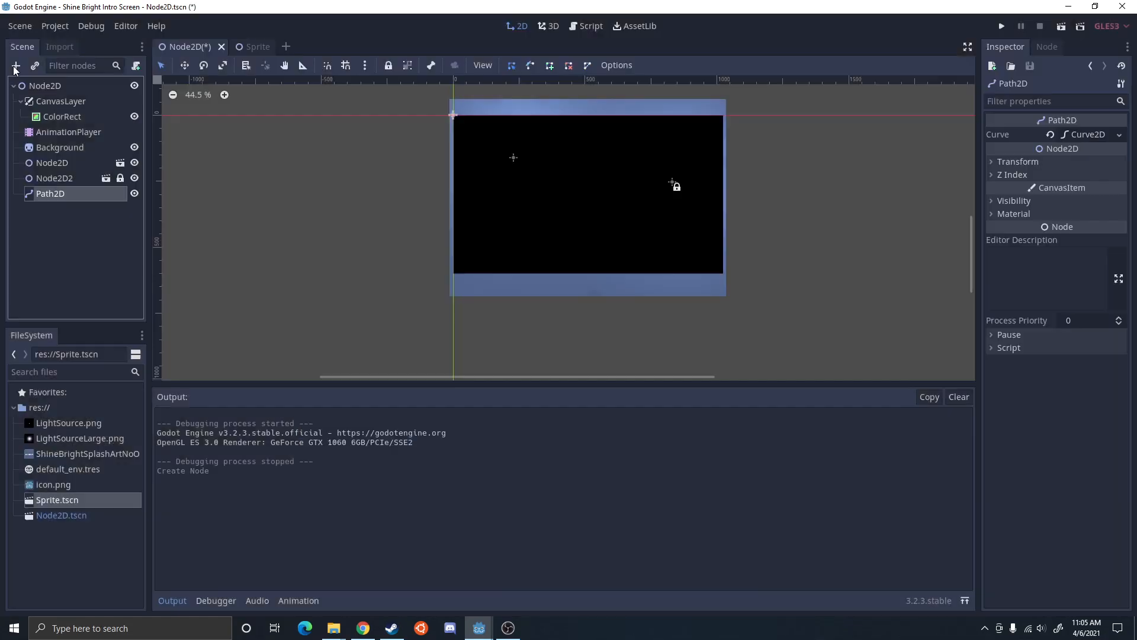
Add a PathFollow2D node as a child of the Path2D
left_click(17, 68)
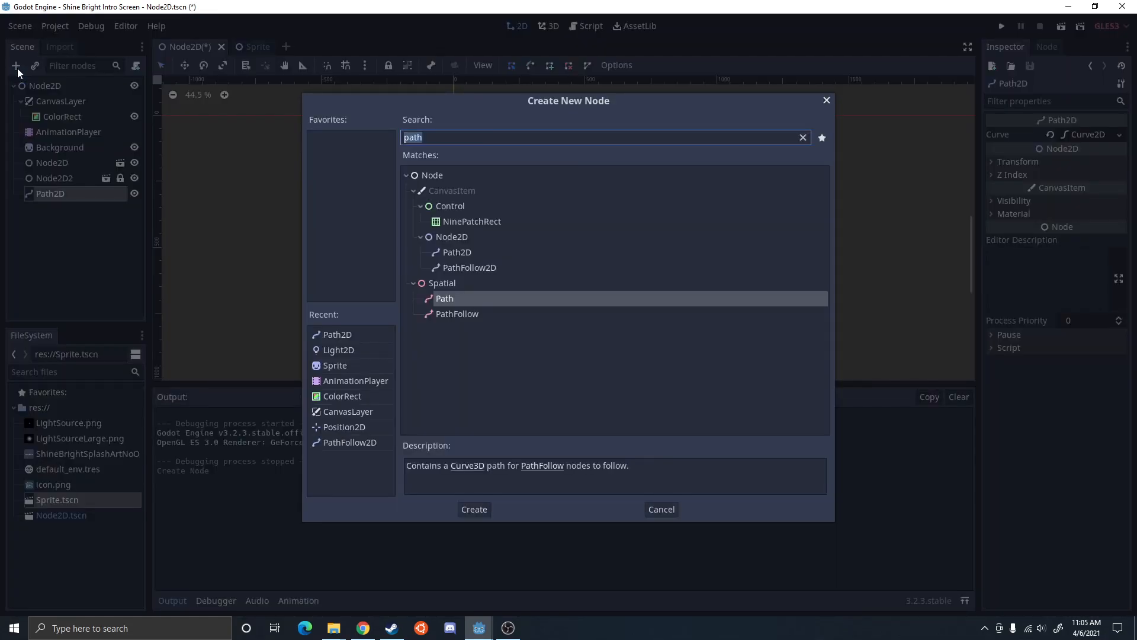
key("Up")
key("Up")
key("Return")
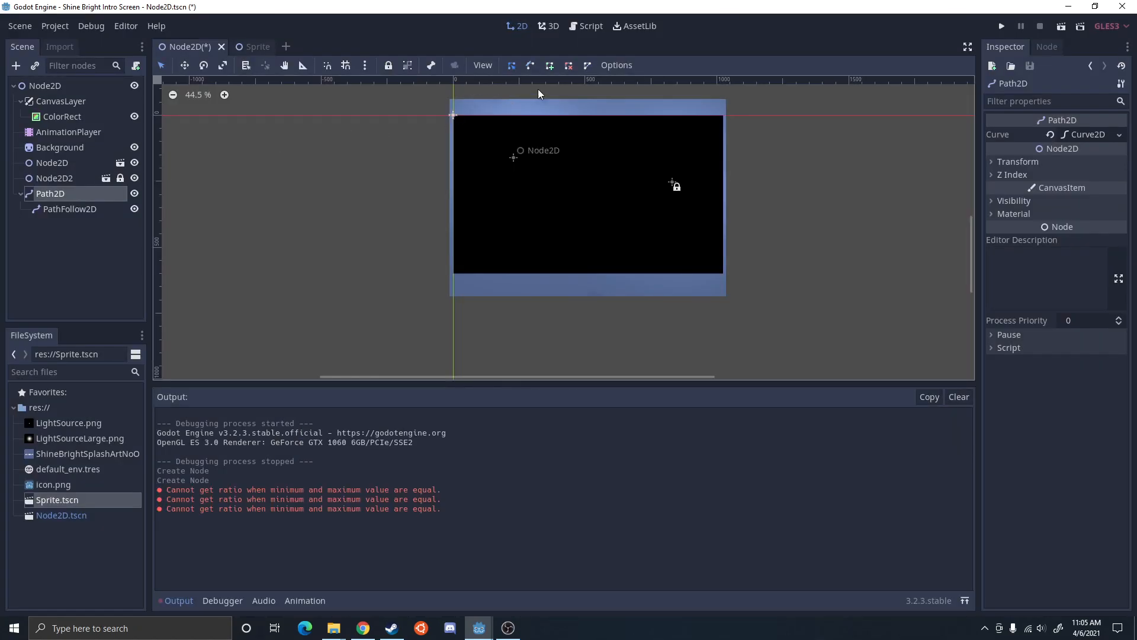
Place four Path2D points, starting off-screen to the right of the artwork and running leftward to above the title's left half
left_click(549, 66)
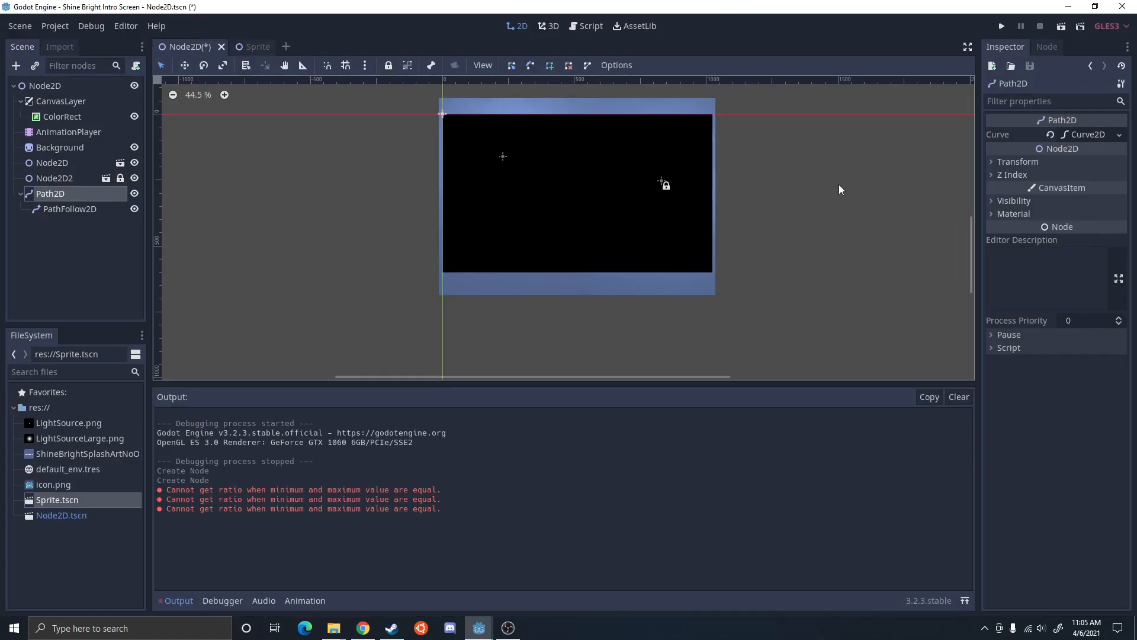
middle_click_drag(852, 187, 679, 166)
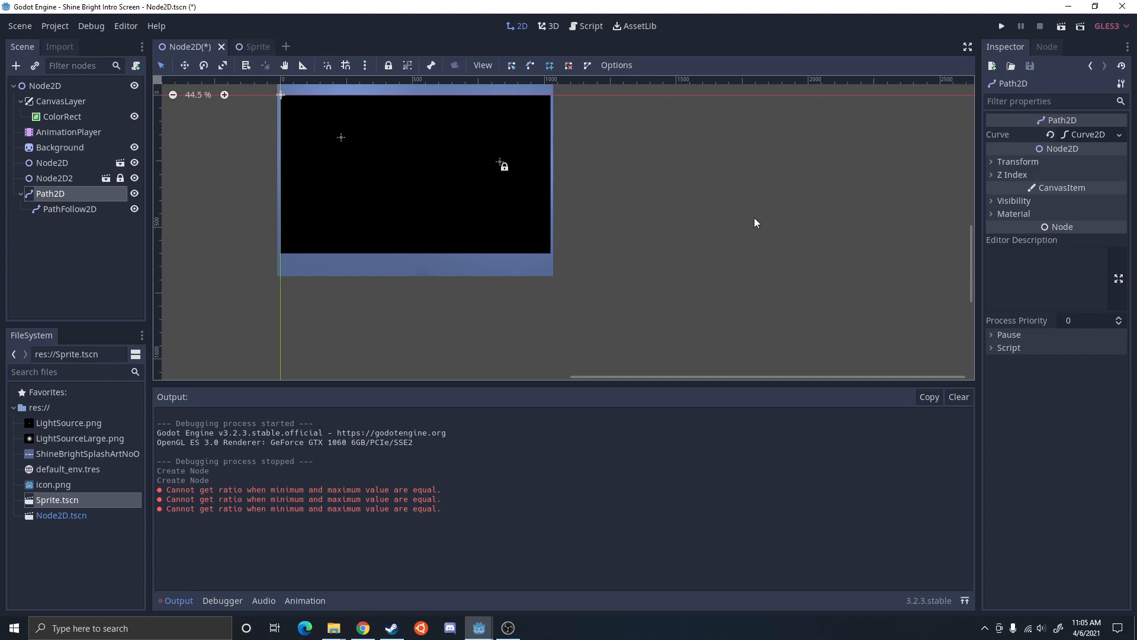
left_click(732, 240)
left_click(563, 144)
left_click(470, 111)
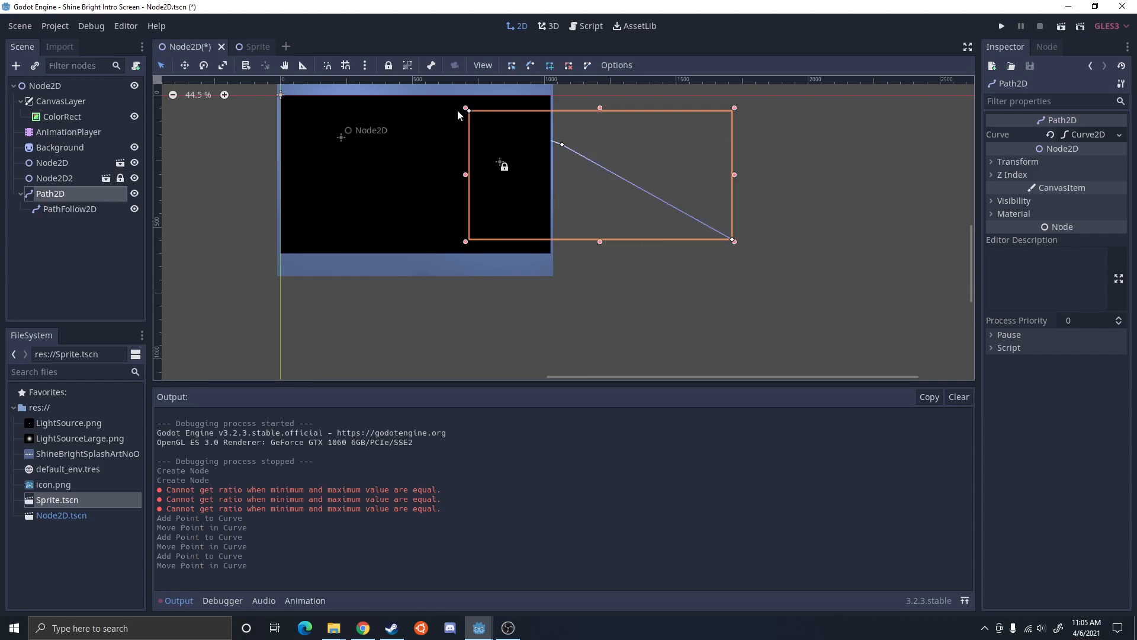
left_click(339, 105)
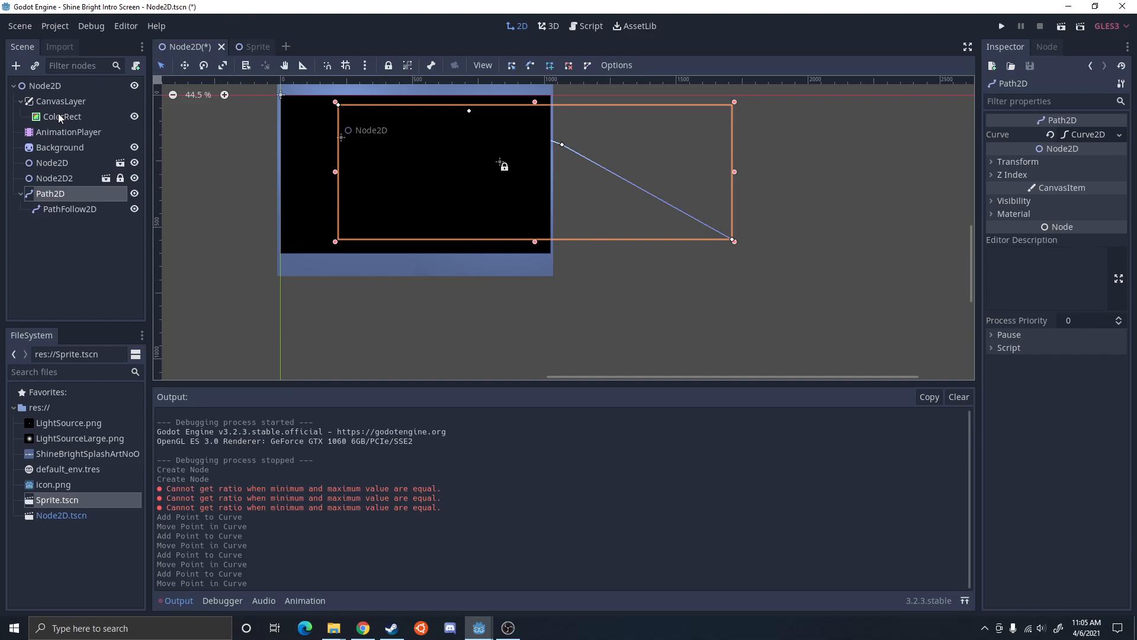
Hide the ColorRect and add six more path points around the title's left side, beneath it, and ending below the artwork
left_click(134, 116)
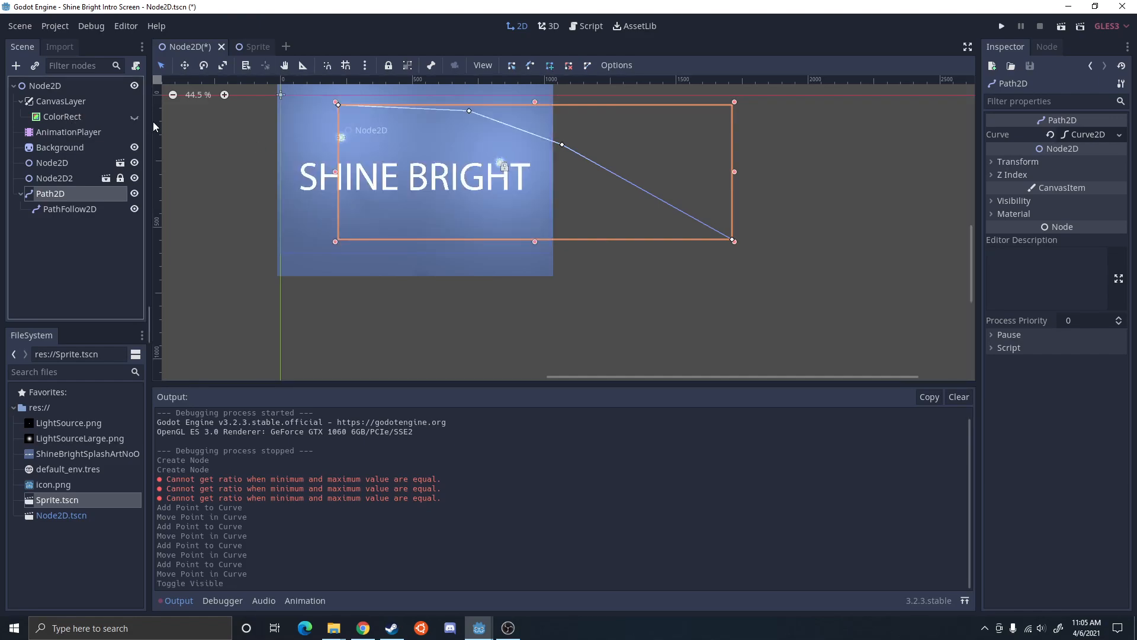
left_click(285, 139)
left_click(290, 213)
left_click(364, 201)
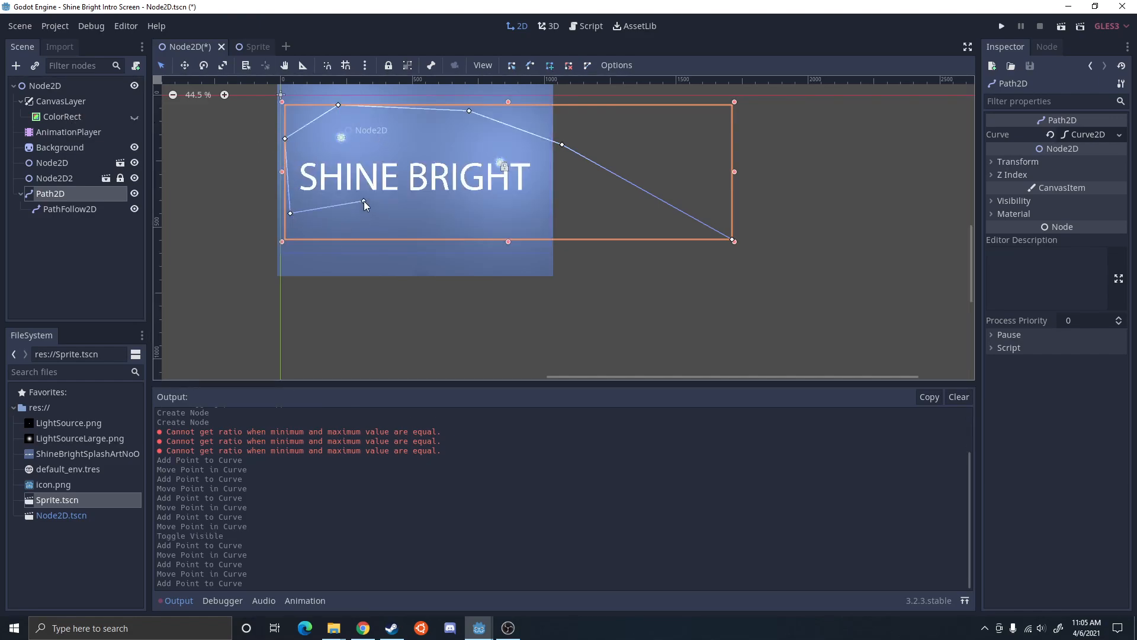
left_click(442, 208)
left_click(480, 269)
left_click(345, 325)
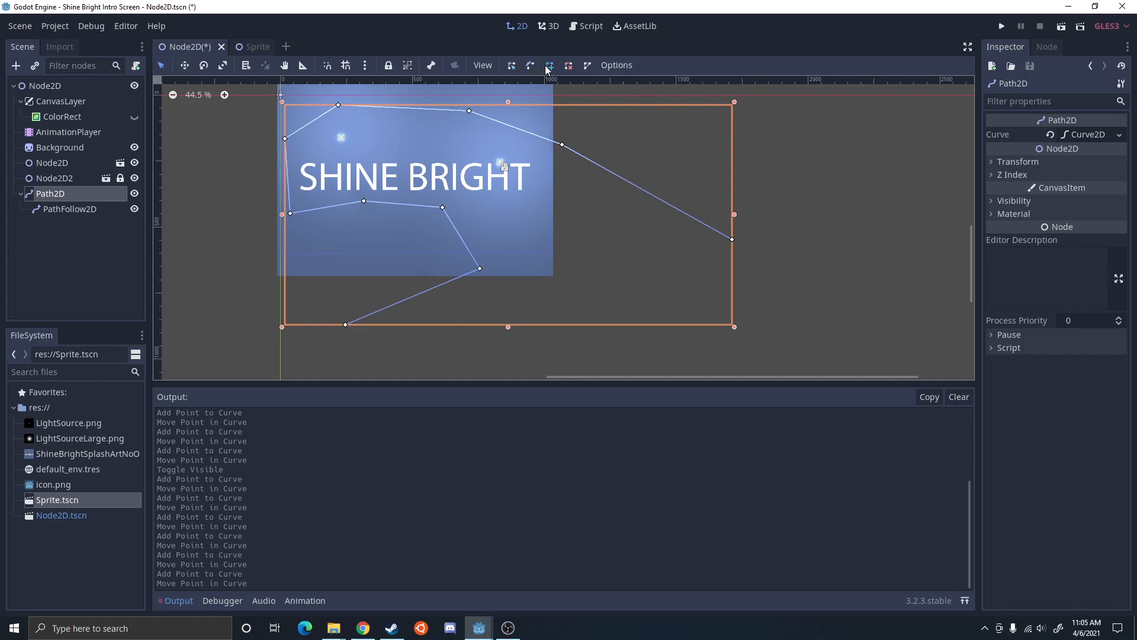
Smooth the Path2D into a flowing curve by pulling out control handles at its intermediate points, and save the scene
left_click(598, 117)
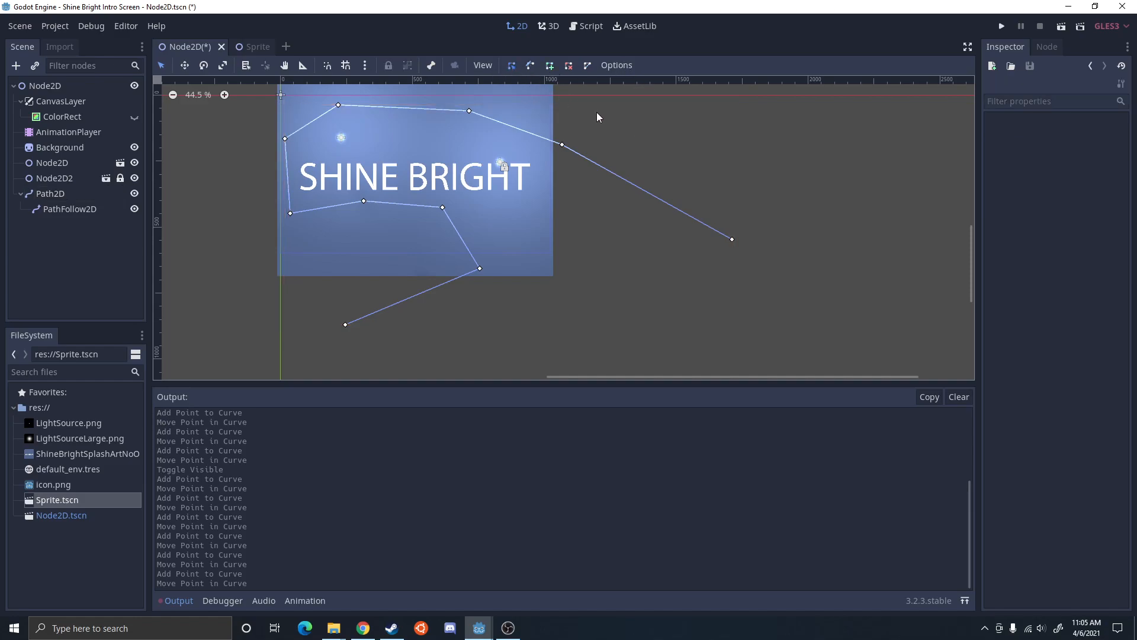
scroll(371, 155, "up", 6)
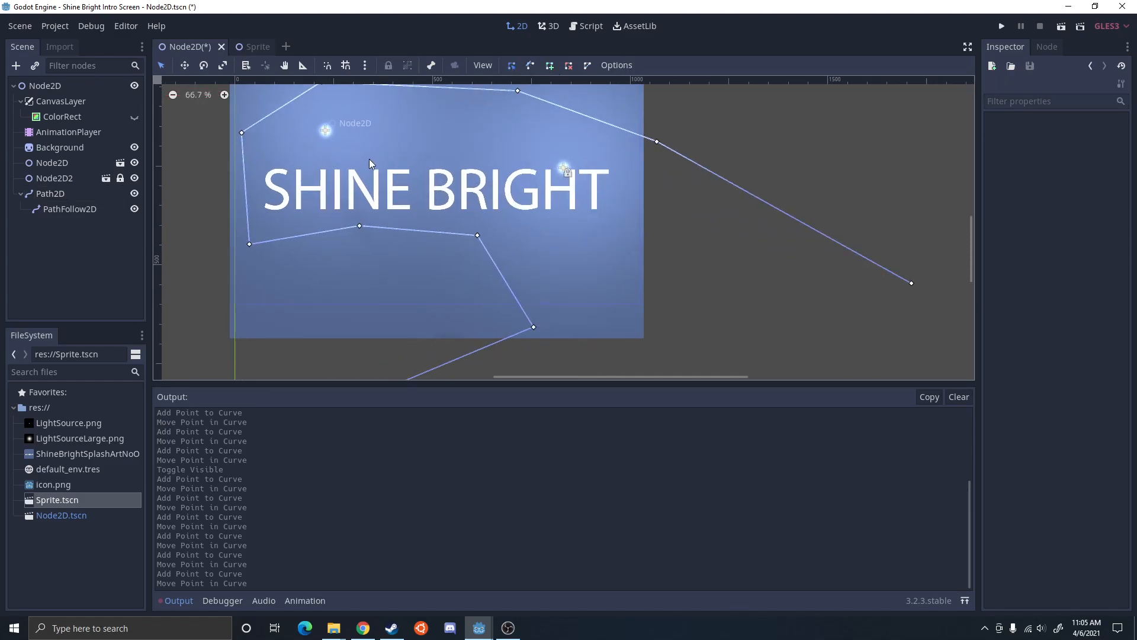
scroll(338, 214, "down", 7)
scroll(504, 180, "down", 5)
middle_click_drag(630, 152, 521, 188)
scroll(521, 187, "up", 1)
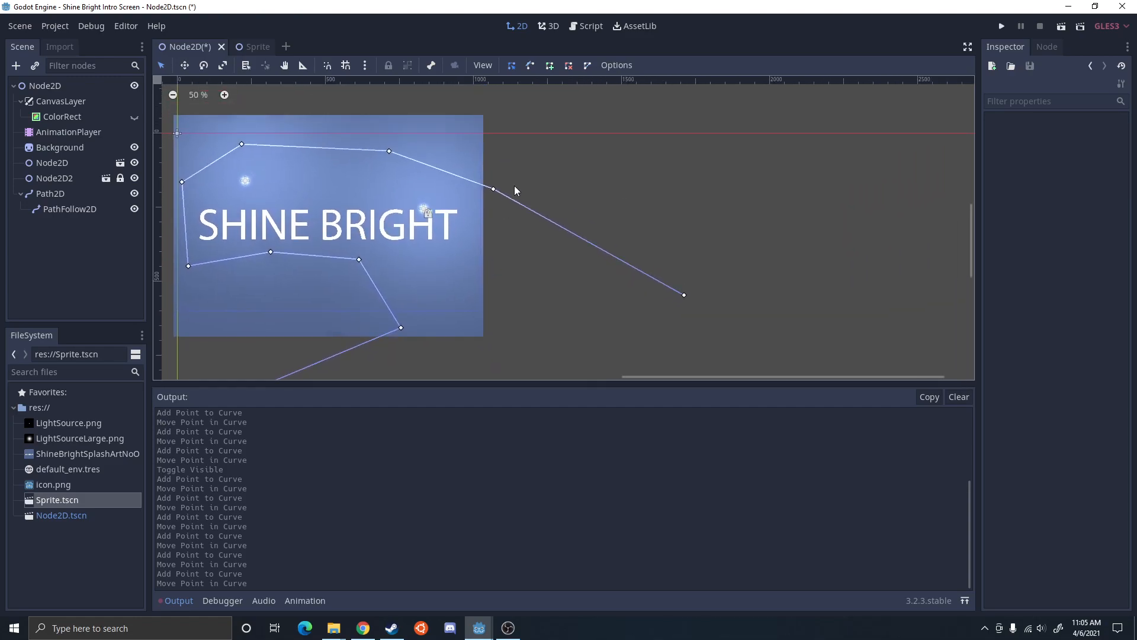
scroll(483, 182, "up", 8)
scroll(503, 197, "up", 2)
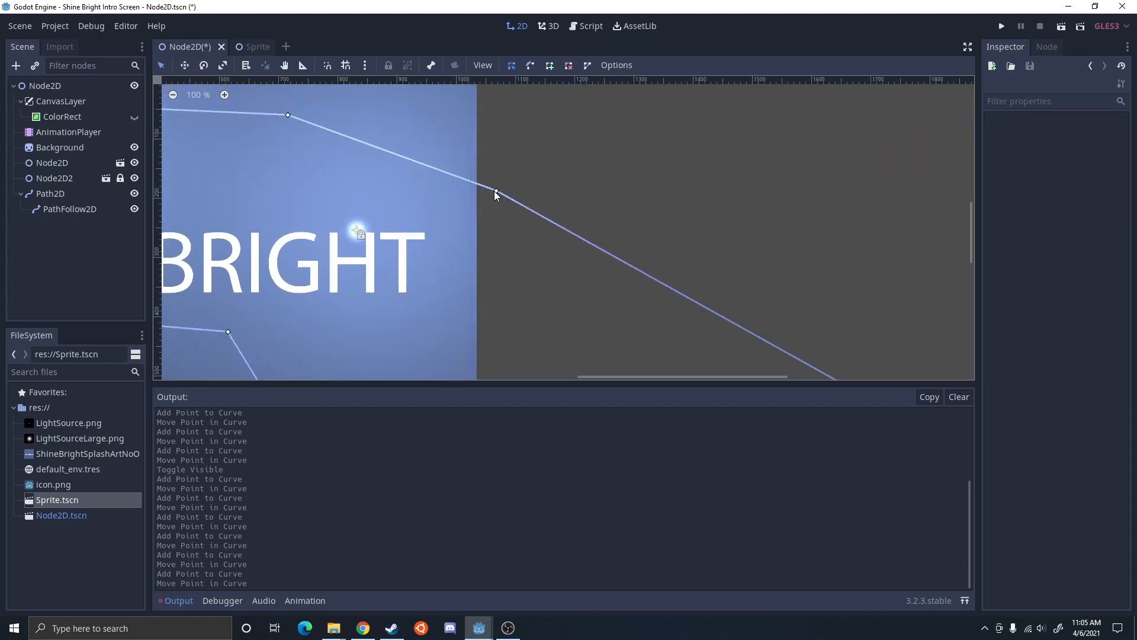
left_click_drag(497, 191, 403, 148, "shift")
middle_click_drag(404, 148, 518, 196)
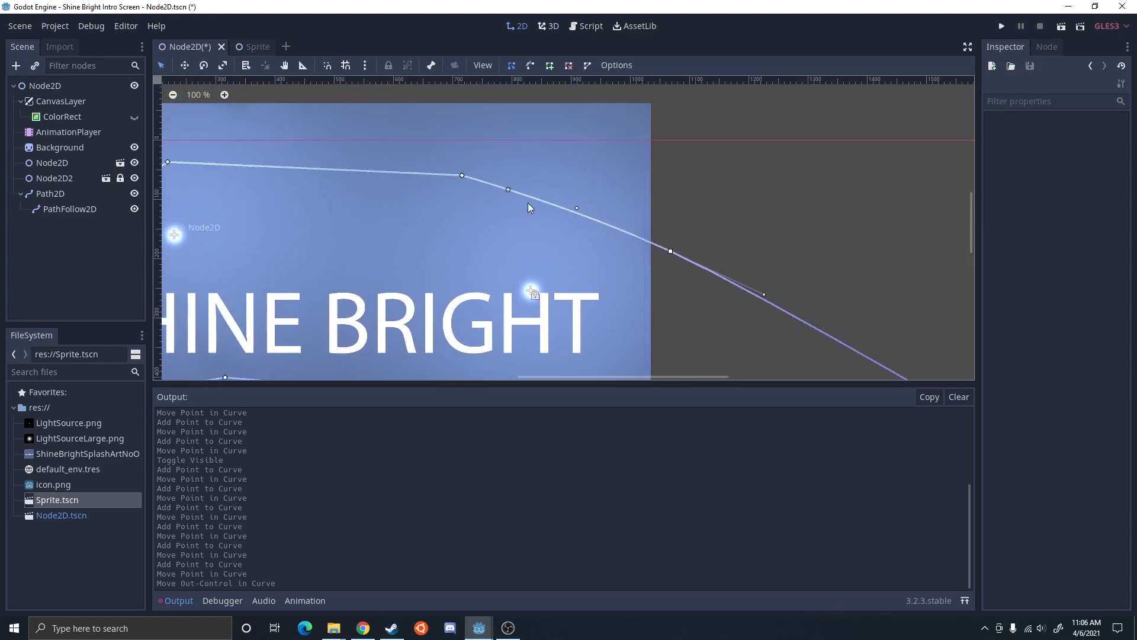
mouse_move(576, 208)
left_mouse_down()
mouse_move(601, 217)
mouse_move(577, 208)
left_mouse_up()
left_click_drag(462, 175, 336, 153)
scroll(336, 156, "down", 1)
middle_click_drag(345, 185, 506, 189)
left_click_drag(378, 164, 350, 171)
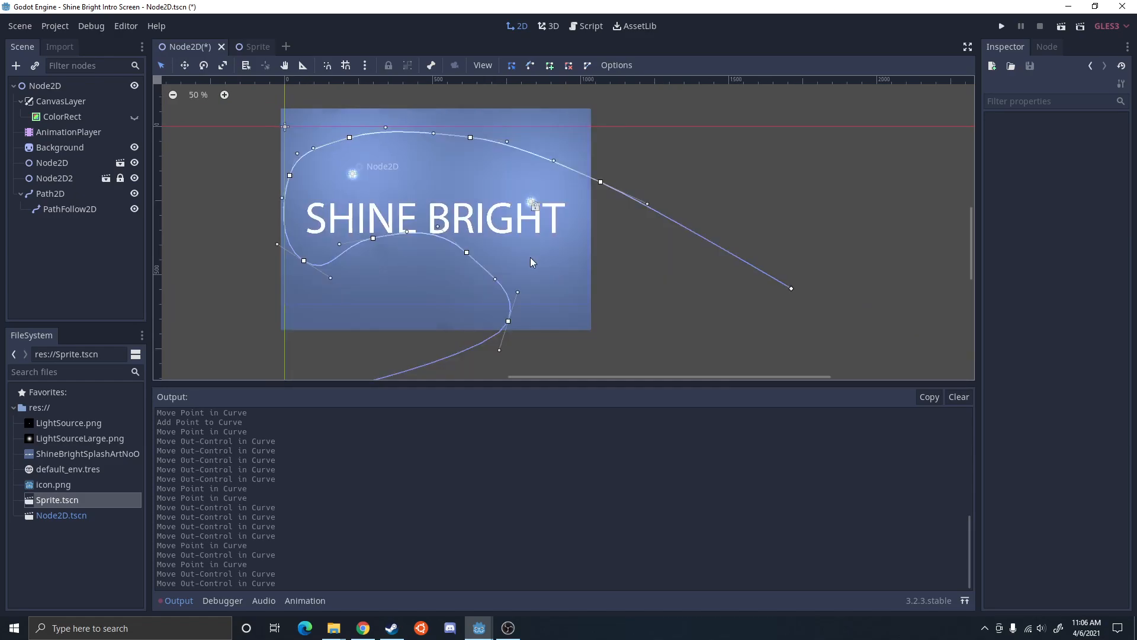
key("ctrl+s")
Make the first light's Node2D a child of PathFollow2D, set its position to 0, 0 and save the scene
left_click(62, 164)
left_click_drag(60, 163, 70, 205)
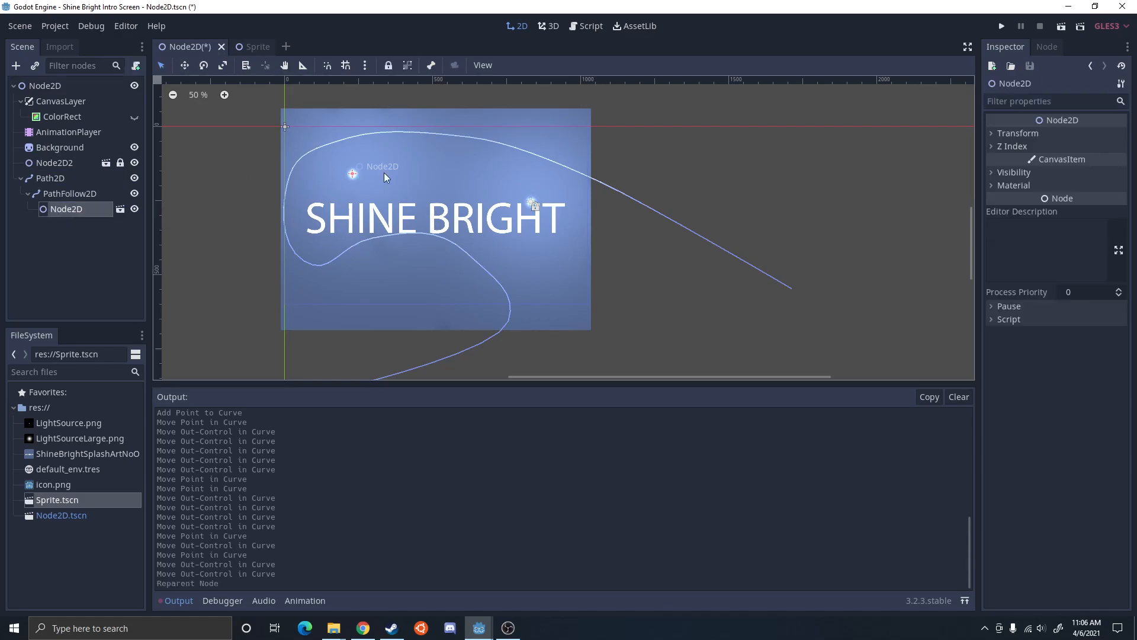
left_click(1005, 133)
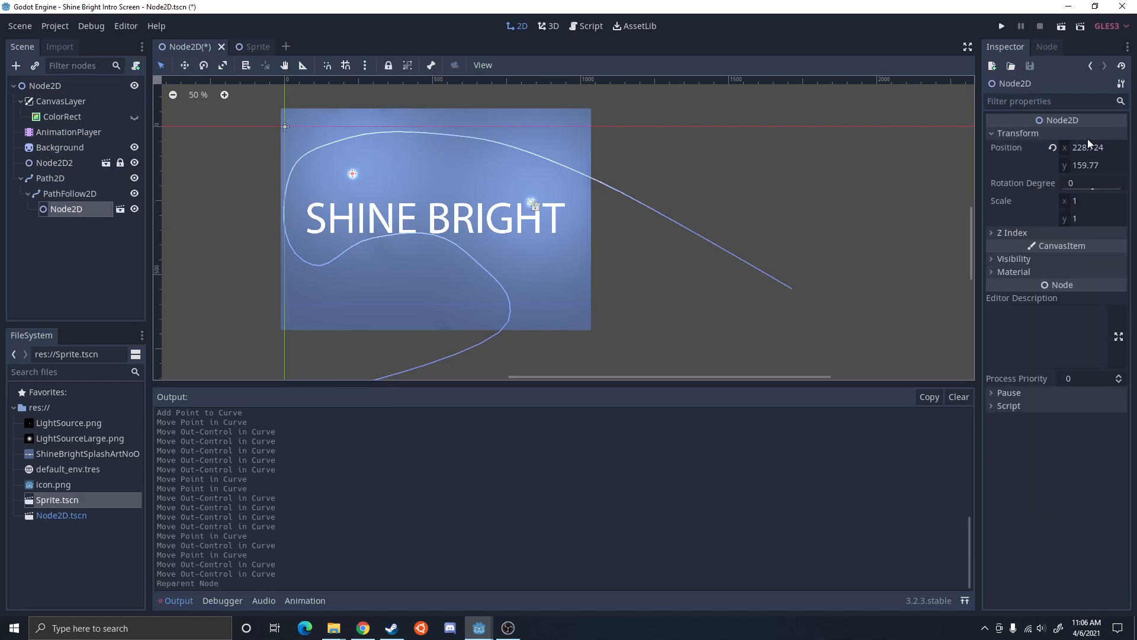
left_click(1088, 147)
type("0")
key("Tab")
type("0")
key("Tab")
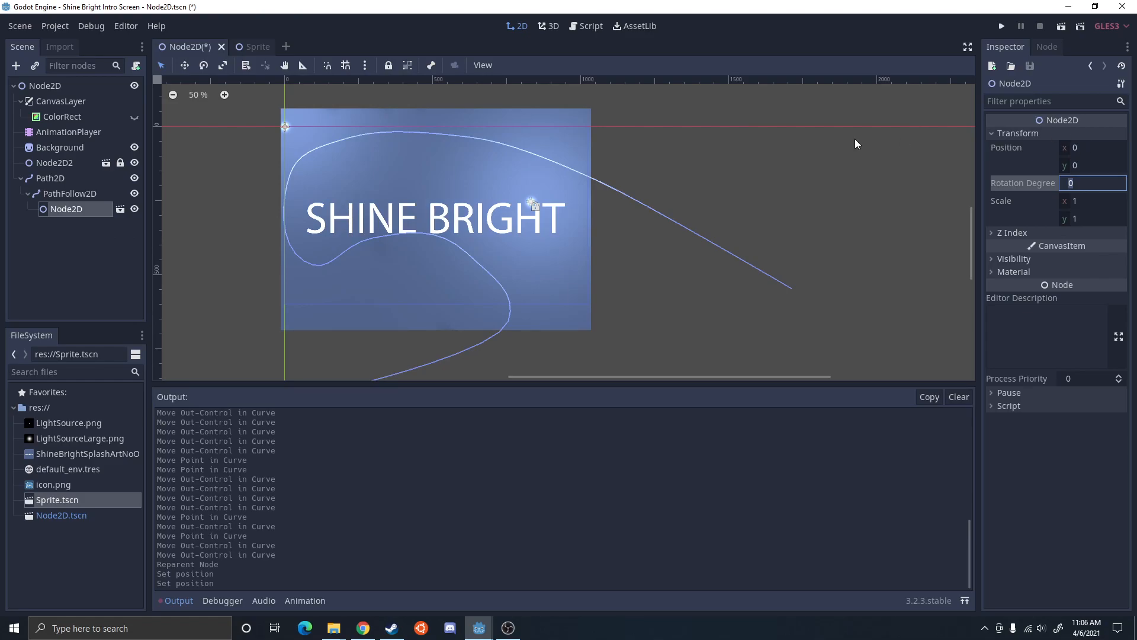
left_click(766, 143)
key("ctrl+s")
Sweep the PathFollow2D's offset along the whole curve and back to 0 to preview the light's travel
left_click(76, 212)
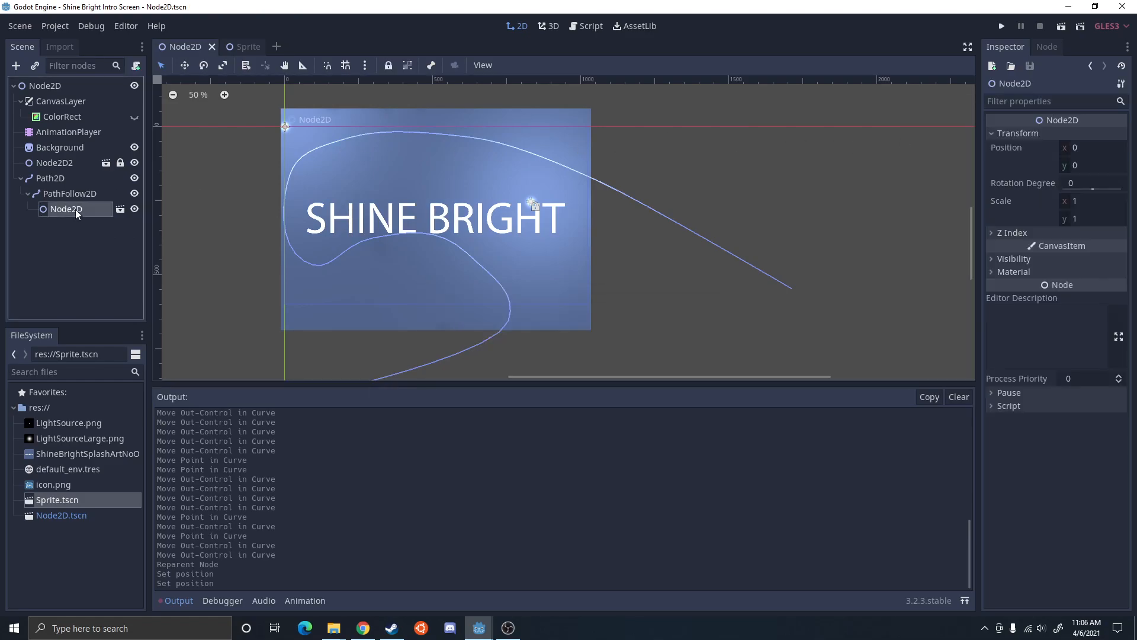
left_click(74, 194)
left_click(69, 209)
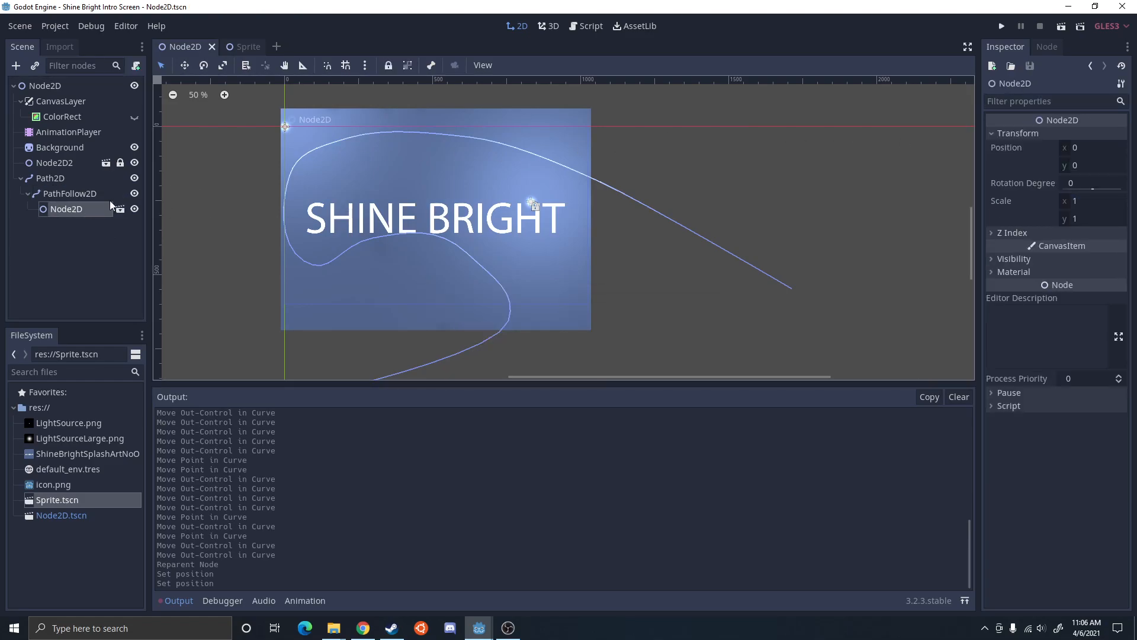
left_click(54, 198)
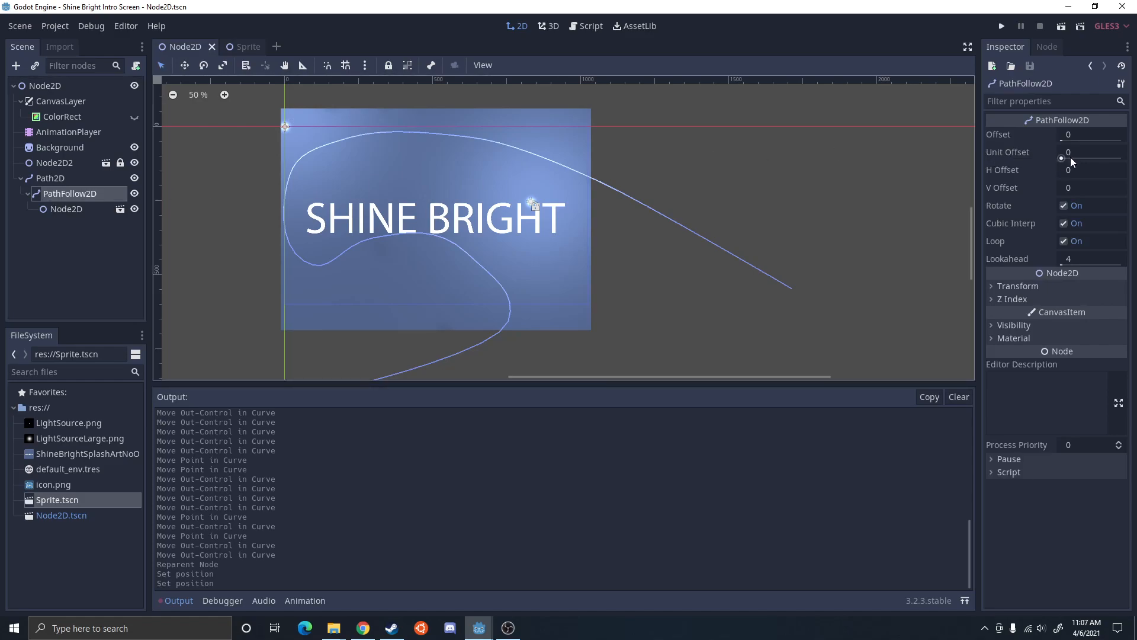
left_click_drag(1062, 141, 1121, 141)
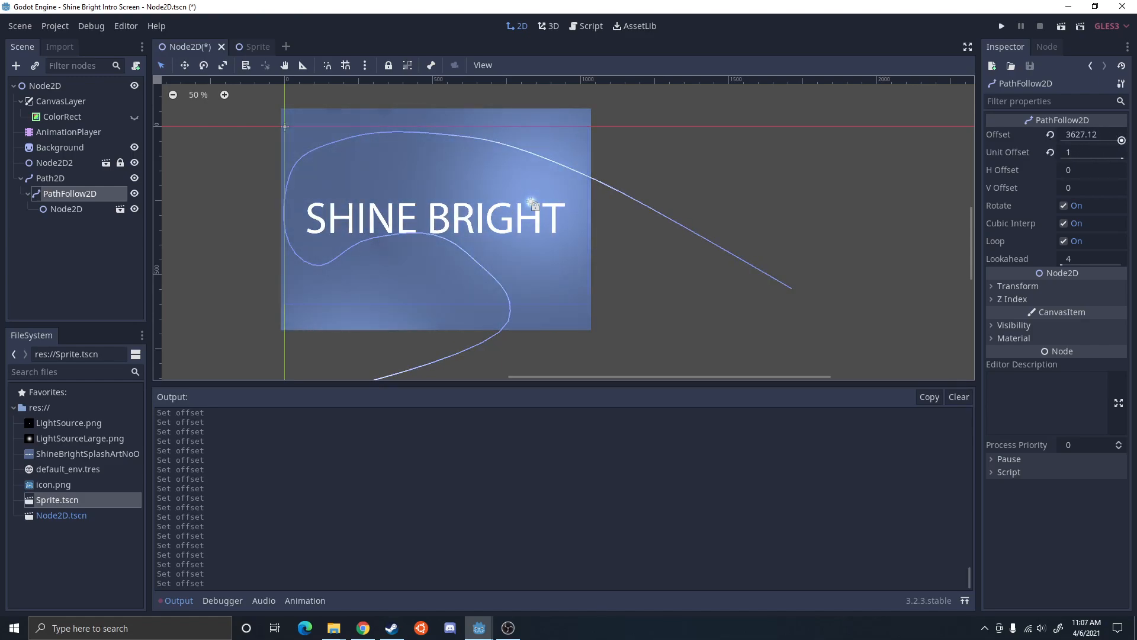
mouse_move(1122, 140)
left_mouse_down()
mouse_move(1061, 145)
mouse_move(1117, 157)
mouse_move(1094, 161)
mouse_move(1021, 155)
left_mouse_up()
scroll(790, 226, "down", 8)
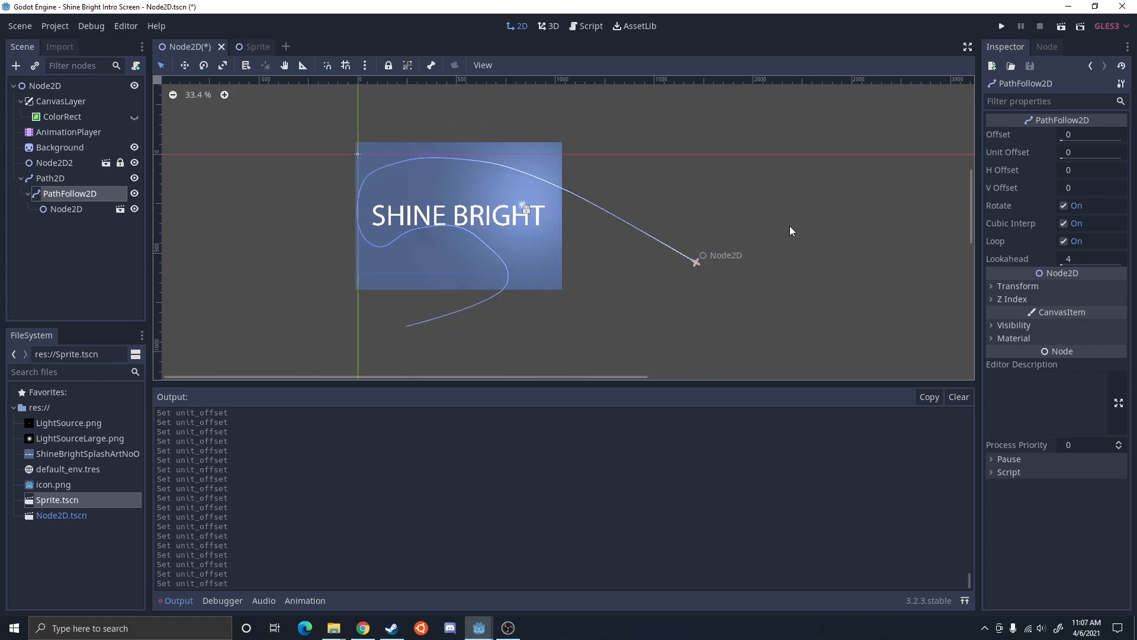
middle_click_drag(791, 226, 737, 172)
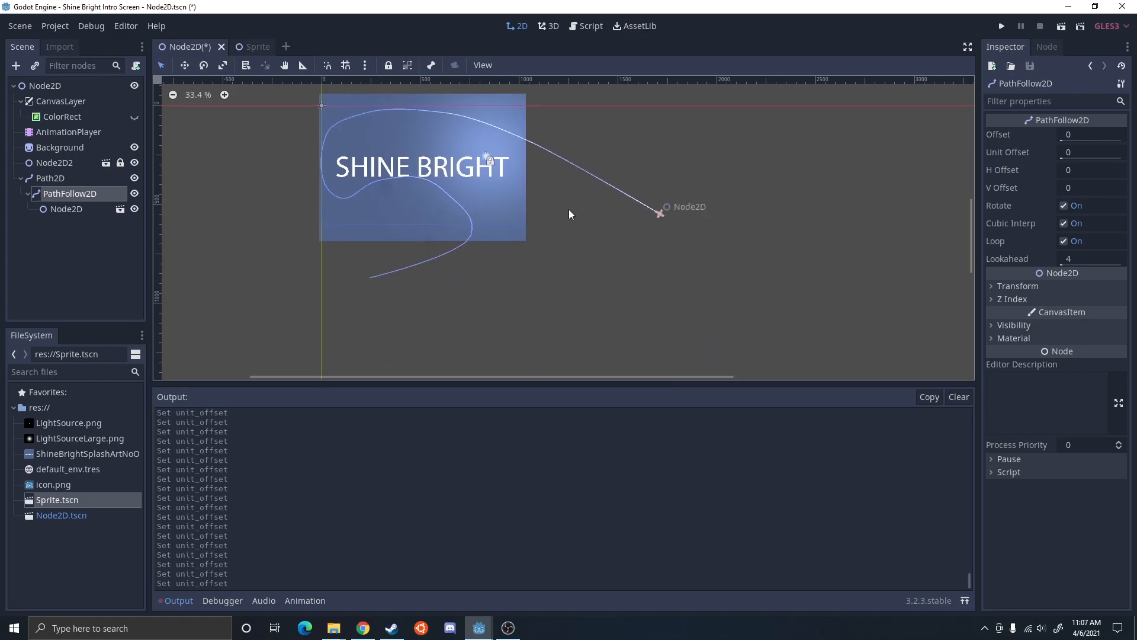
In the Intro animation, create a unit offset track for PathFollow2D with a key of 0 at 2 seconds
left_click(92, 132)
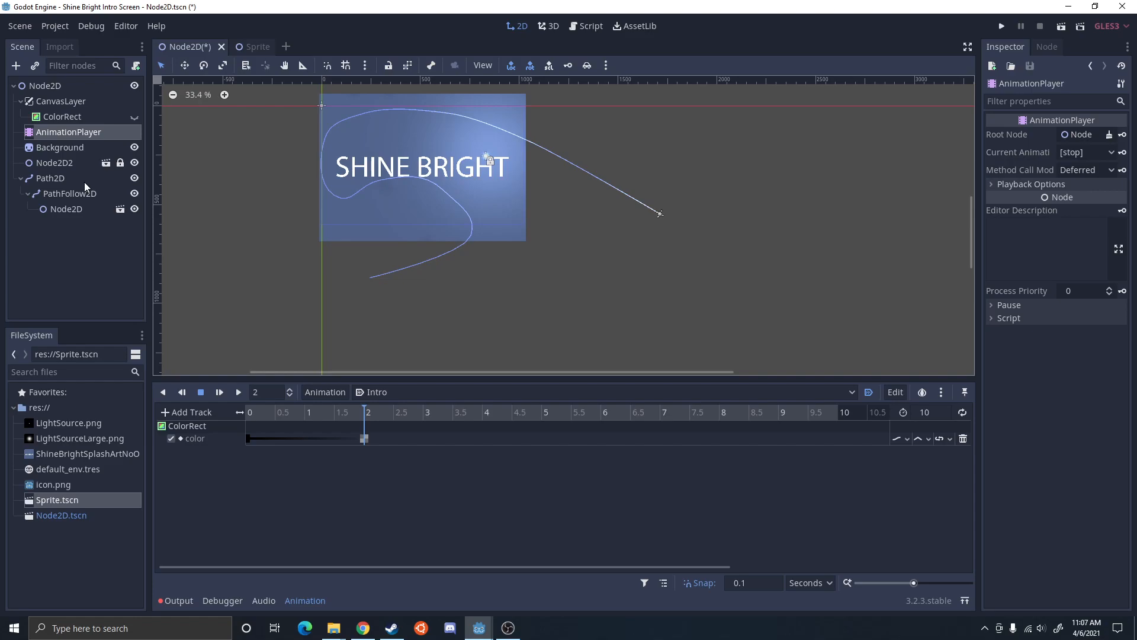
left_click(72, 196)
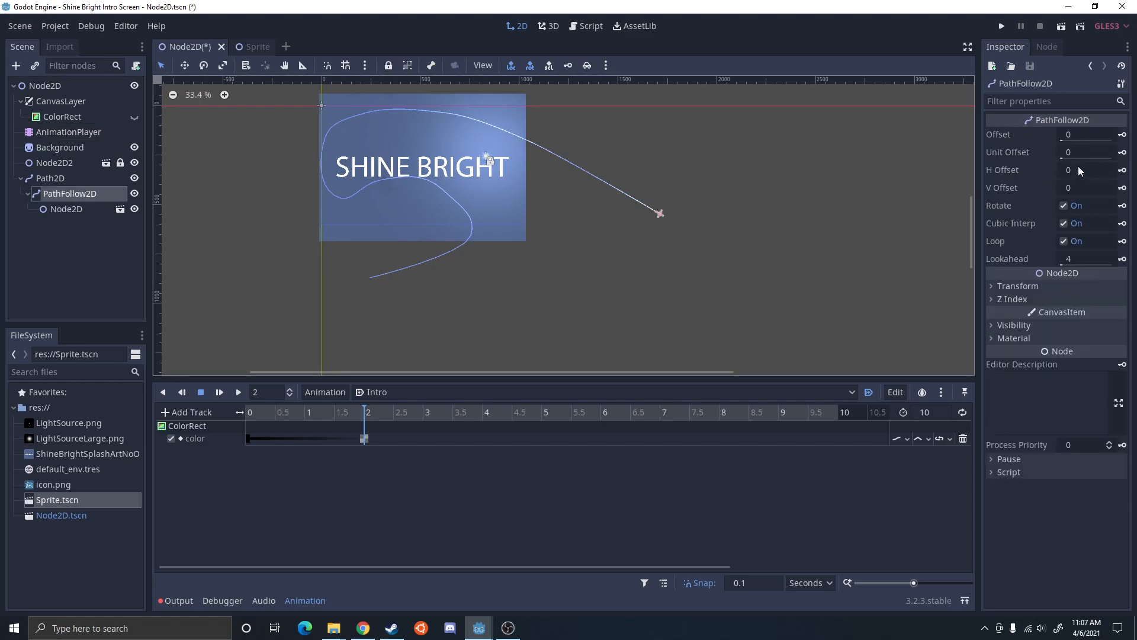
left_click(1122, 153)
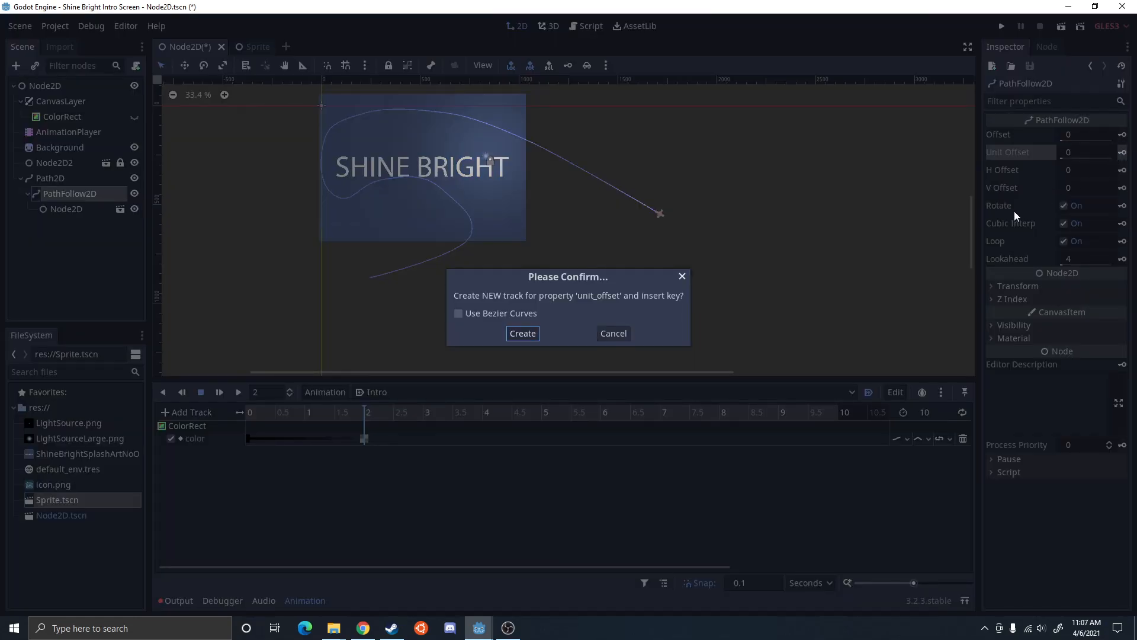
left_click(522, 333)
Key the PathFollow2D's unit offset at 1 at 6.5 seconds in the Intro animation
left_click(632, 418)
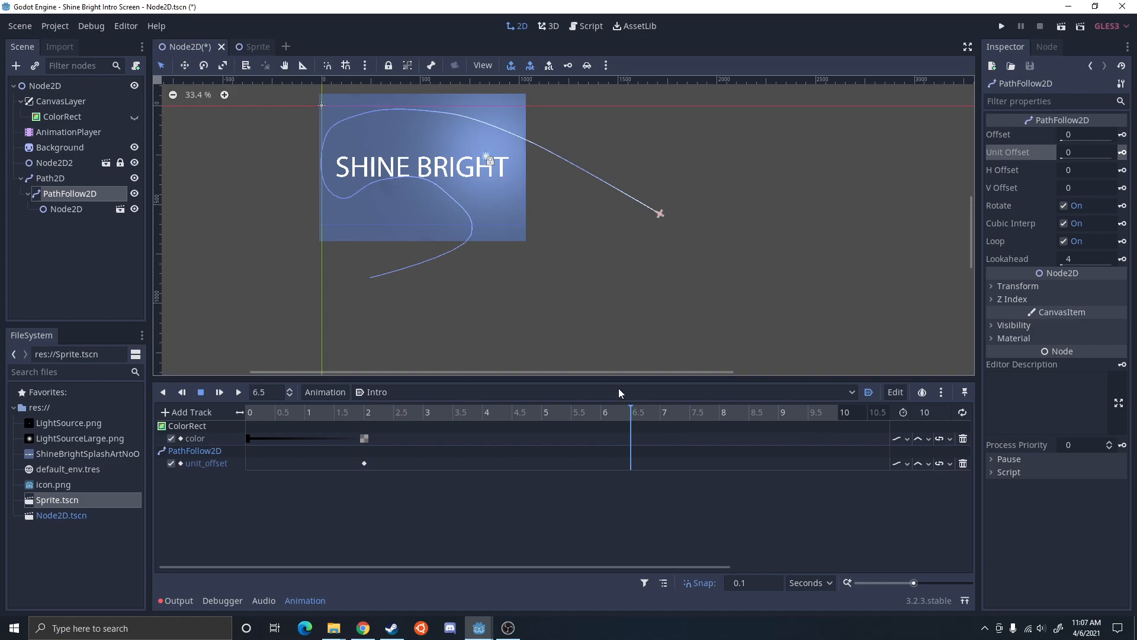
left_click(1085, 152)
type("1")
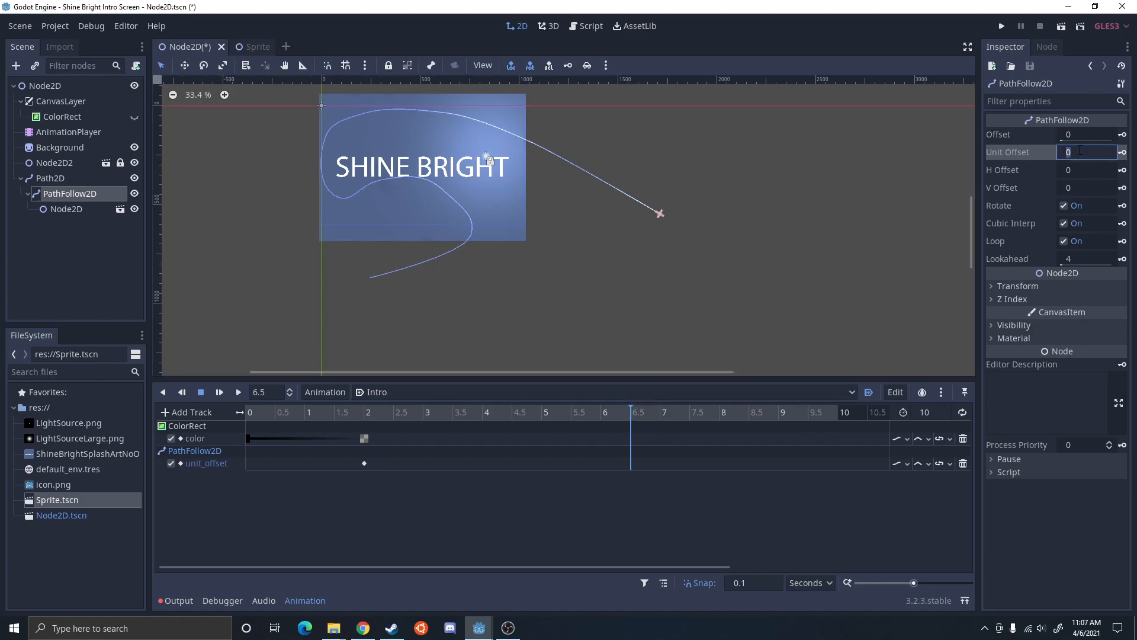
key("Return")
left_click(1123, 153)
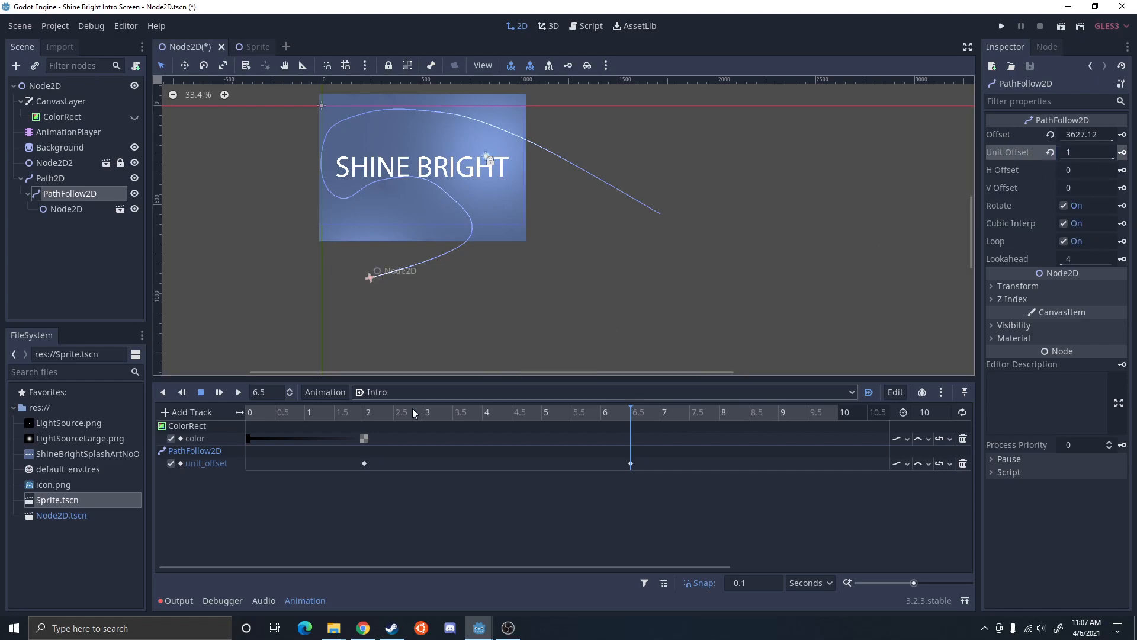
Return the animation to 0 seconds and run the project to watch the first light travel, closing the game window when done
left_click(247, 414)
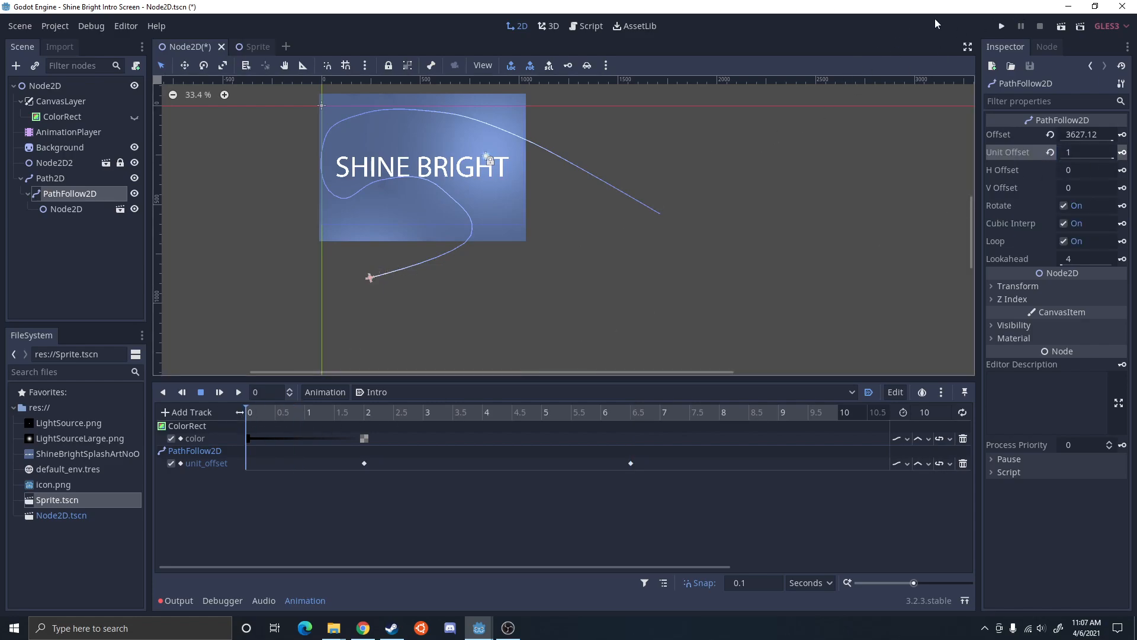
left_click(999, 26)
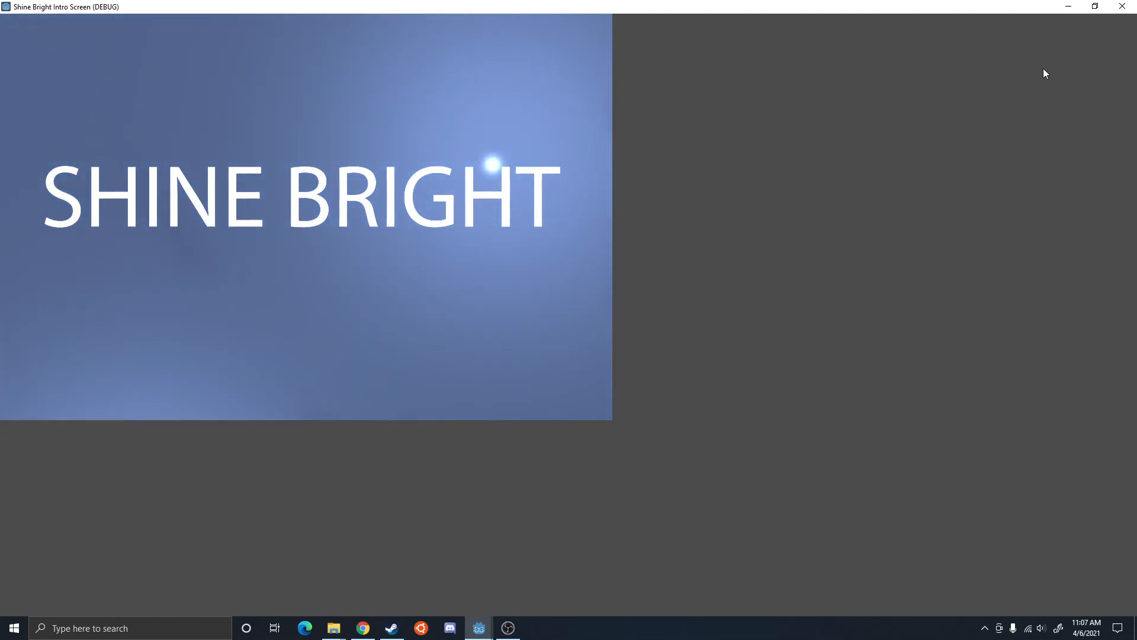
left_click(1122, 6)
Reshape Path2D beneath the title by lowering the lower-left curve point and shifting the two points under the text slightly right
scroll(529, 182, "up", 1)
middle_click_drag(529, 183, 616, 254)
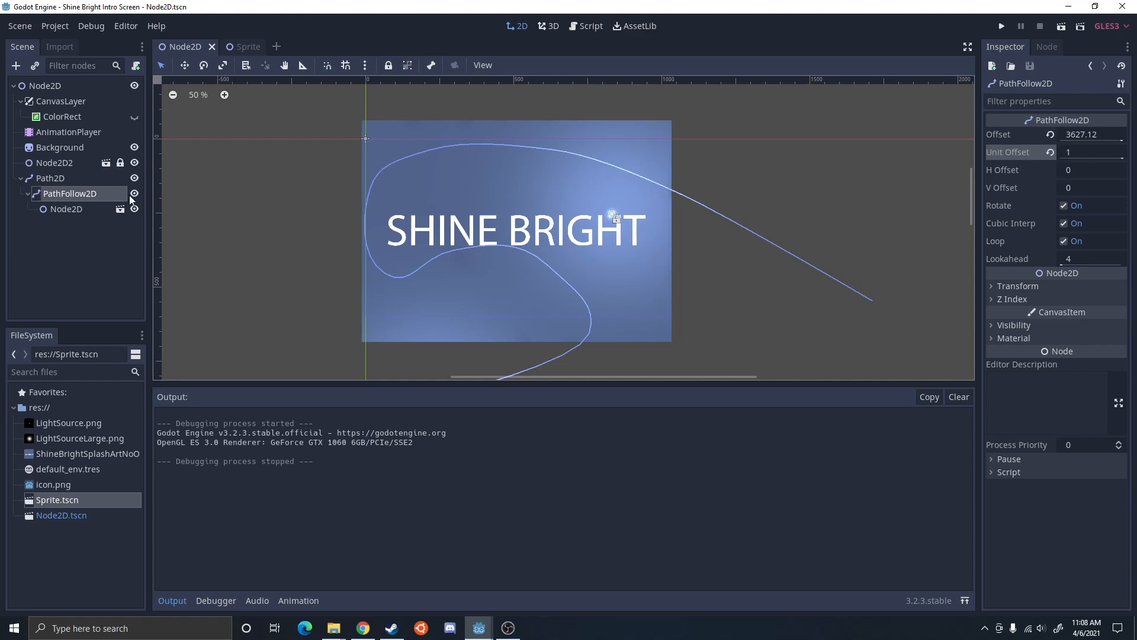
left_click(50, 179)
middle_click_drag(407, 300, 353, 246)
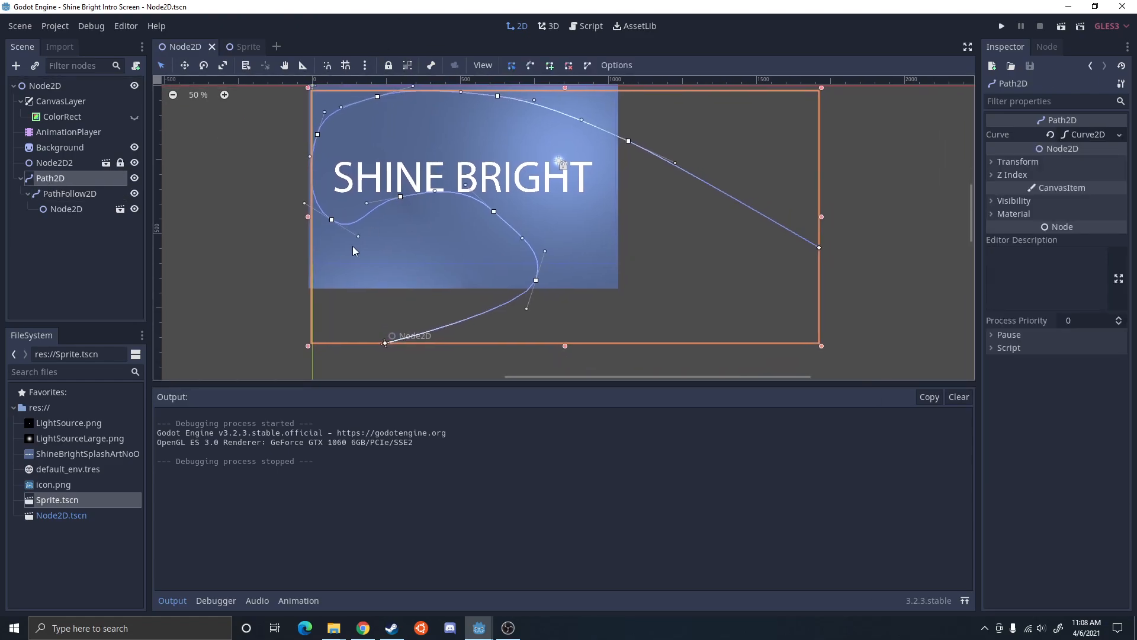
left_click_drag(333, 221, 336, 243)
mouse_move(400, 198)
left_mouse_down()
mouse_move(418, 207)
mouse_move(411, 200)
left_mouse_up()
left_click_drag(494, 211, 507, 210)
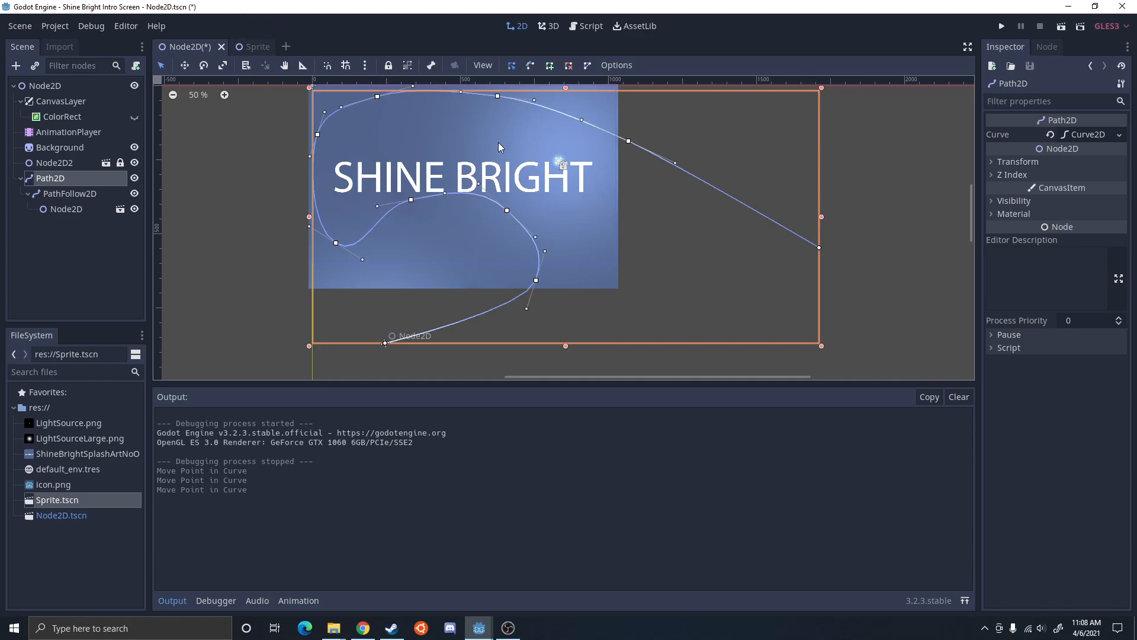
Reshape Path2D above the title by dipping its middle point, pulling the right-hand point and starting point inward, and raising the upper-left point
middle_click_drag(458, 95, 478, 178)
left_click_drag(519, 180, 461, 212)
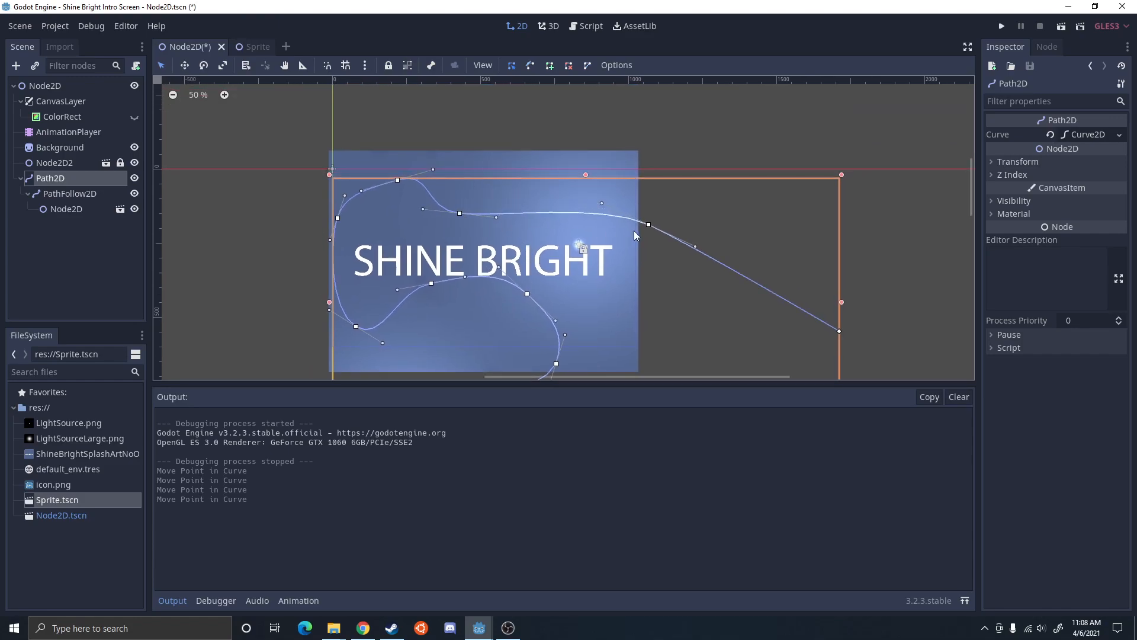
left_click_drag(650, 224, 538, 175)
left_click_drag(841, 332, 760, 292)
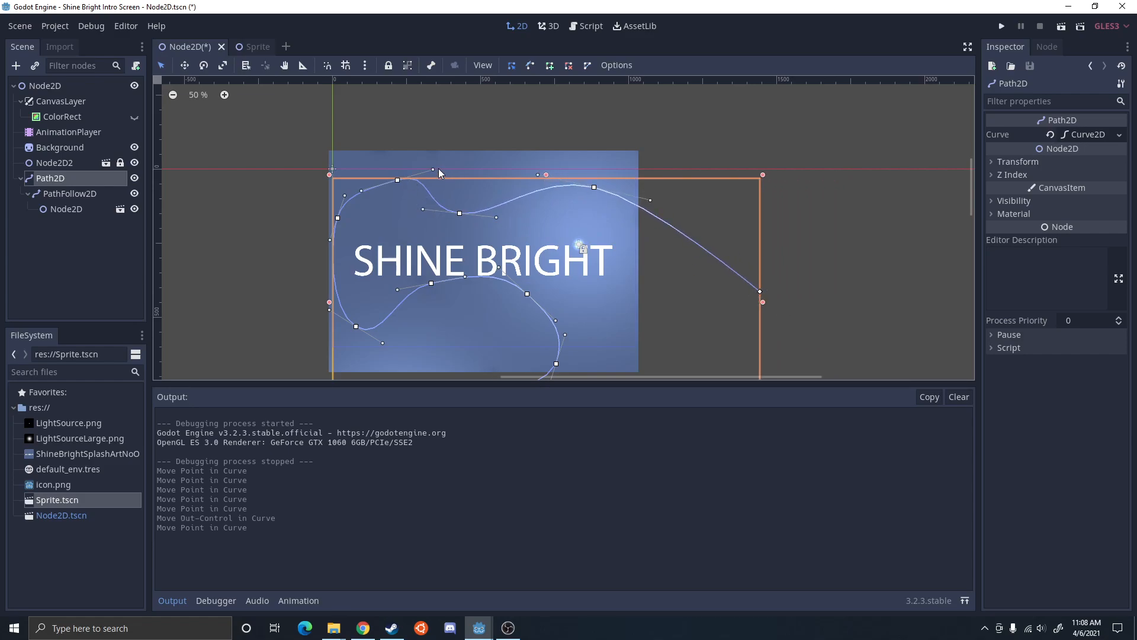
left_click_drag(433, 169, 407, 170)
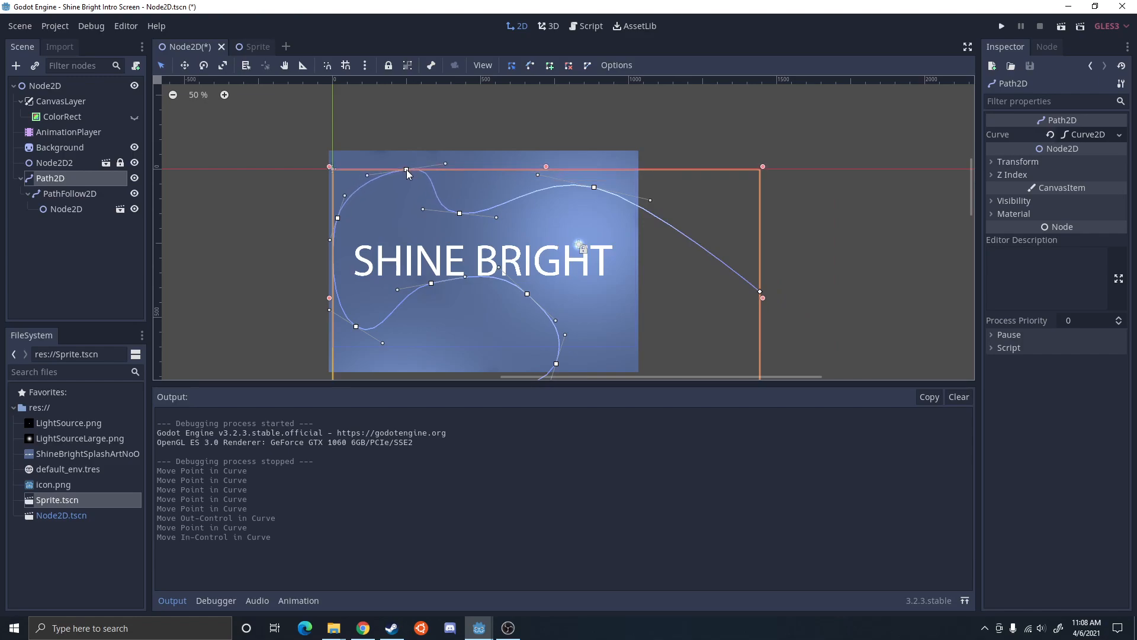
Save the scene and run the project to check the light along the reshaped path, closing the game window when done
key("ctrl+s")
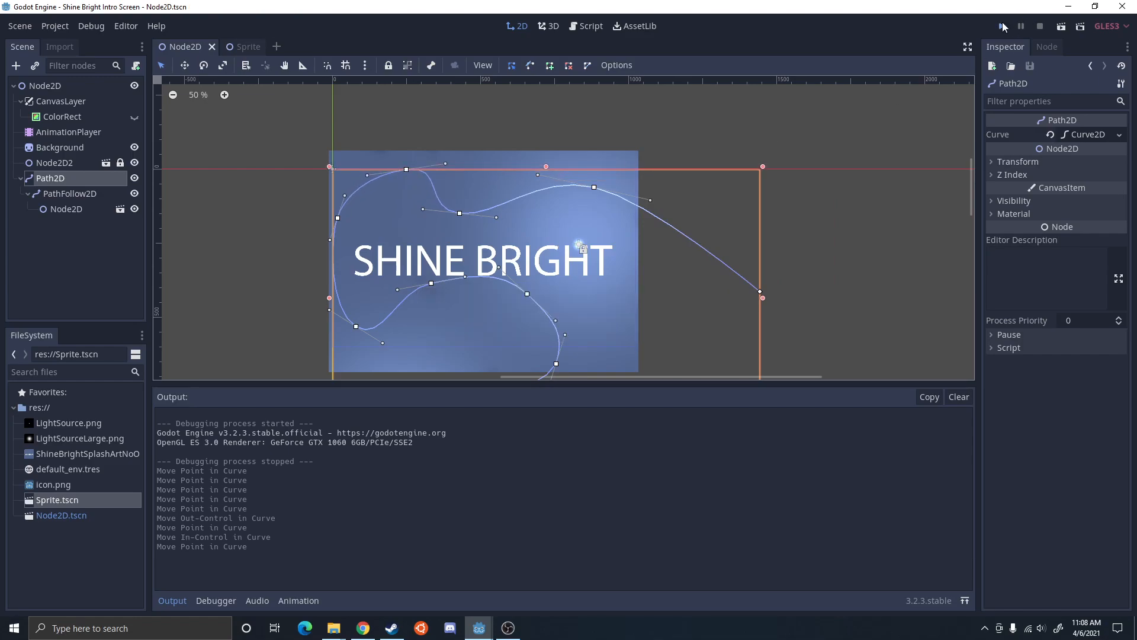
left_click(1002, 26)
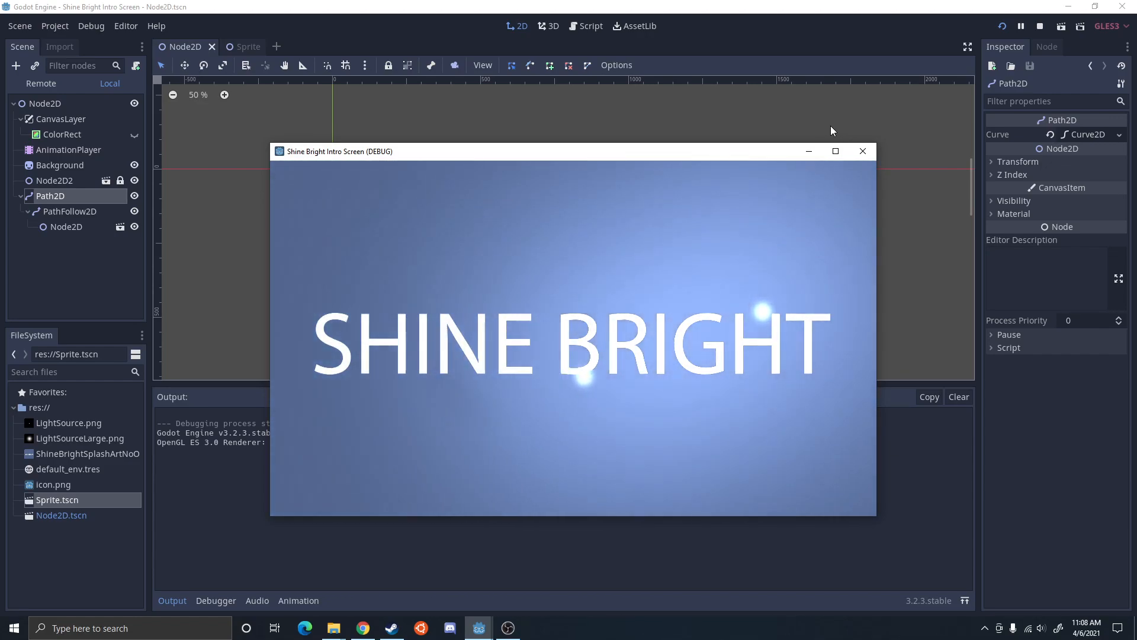
left_click(862, 152)
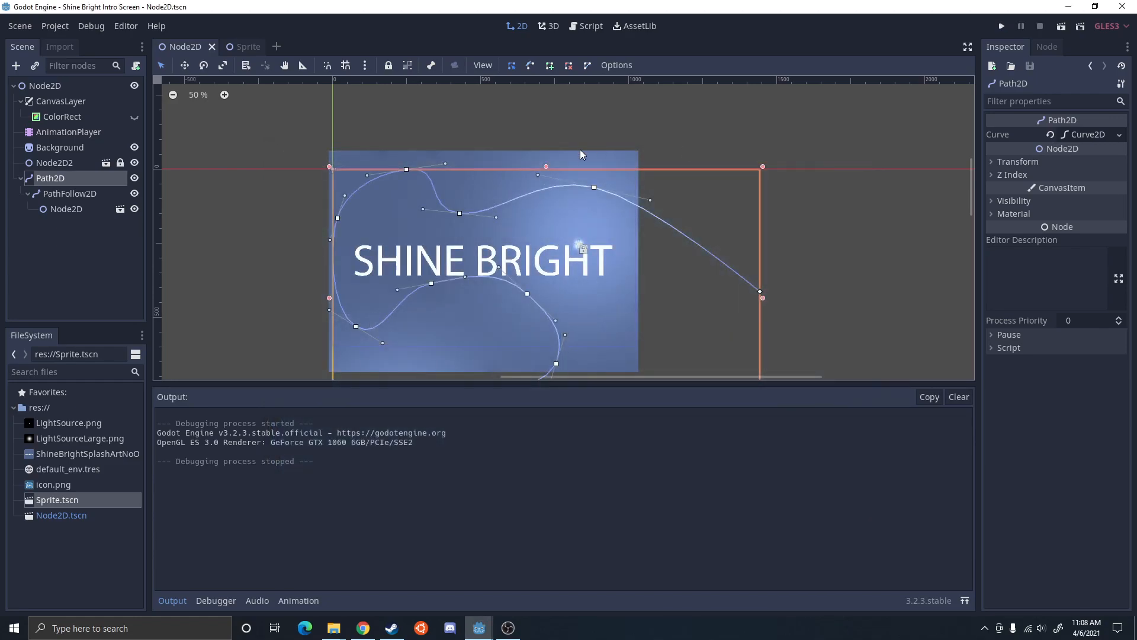
Try to shift the second light, Node2D2, slightly down and right over the end of the title, and save the scene
scroll(567, 178, "down", 1)
scroll(503, 169, "down", 5, "ctrl")
left_click(44, 161)
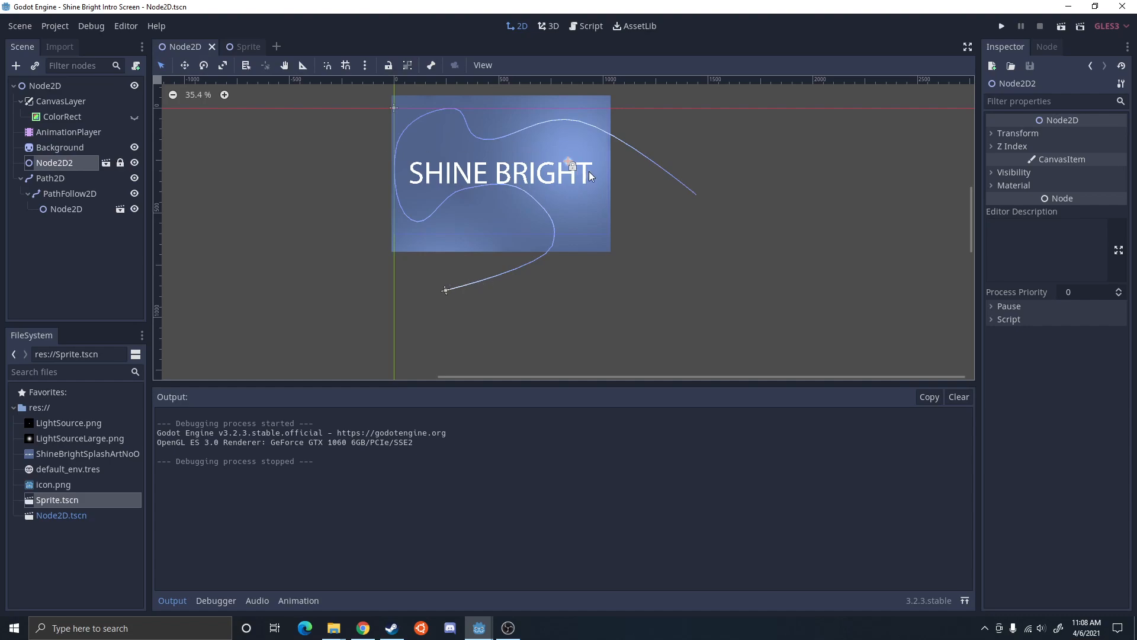
left_click_drag(571, 161, 595, 177)
key("ctrl+s")
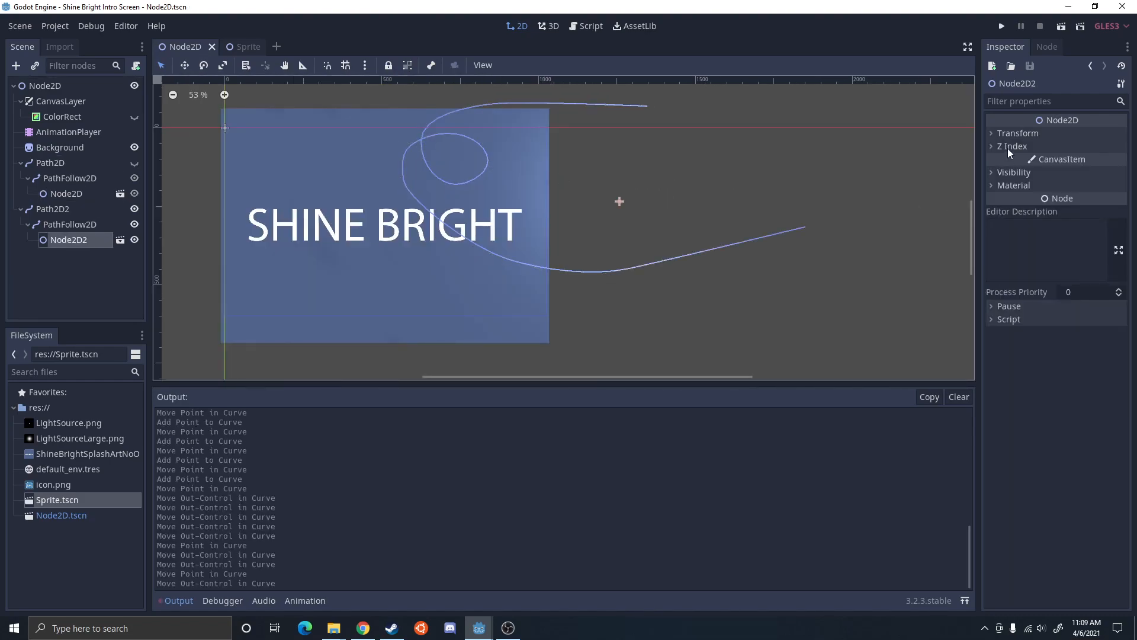
Inspect Node2D2's transform and sweep its PathFollow2D's unit offset back to 0 to preview the travel along Path2D2
left_click(1017, 134)
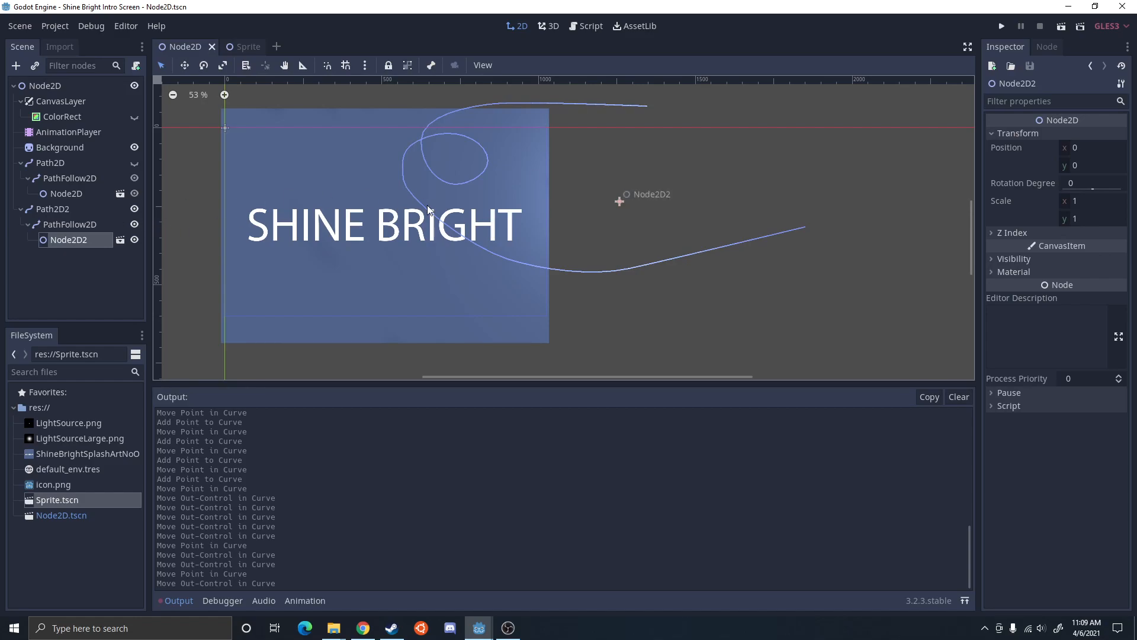
left_click(58, 223)
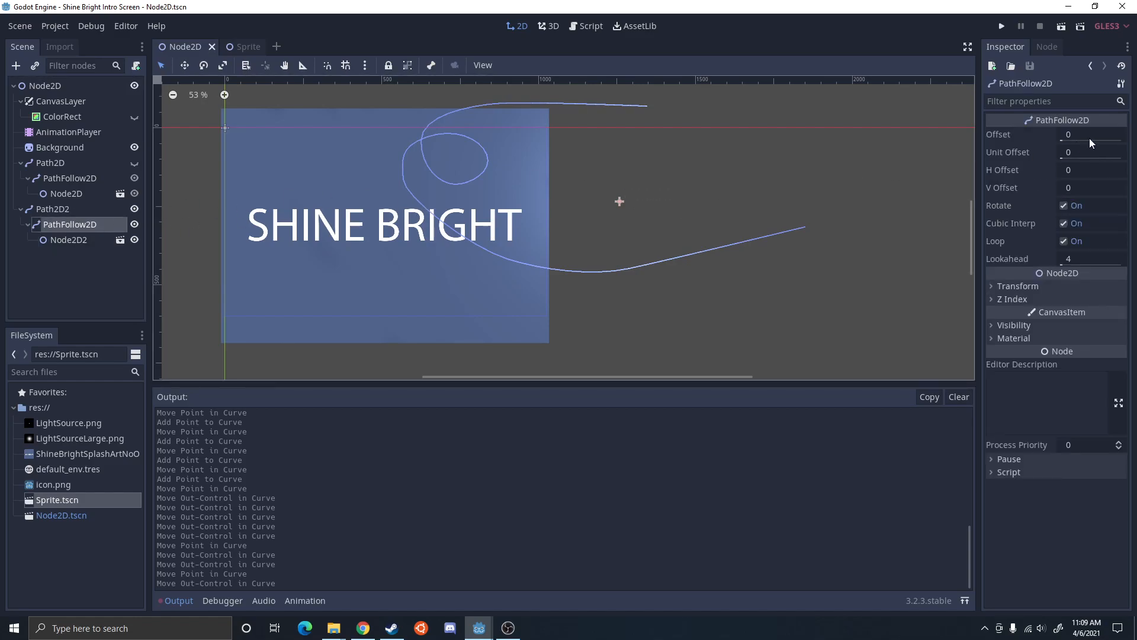
left_click_drag(1063, 159, 976, 165)
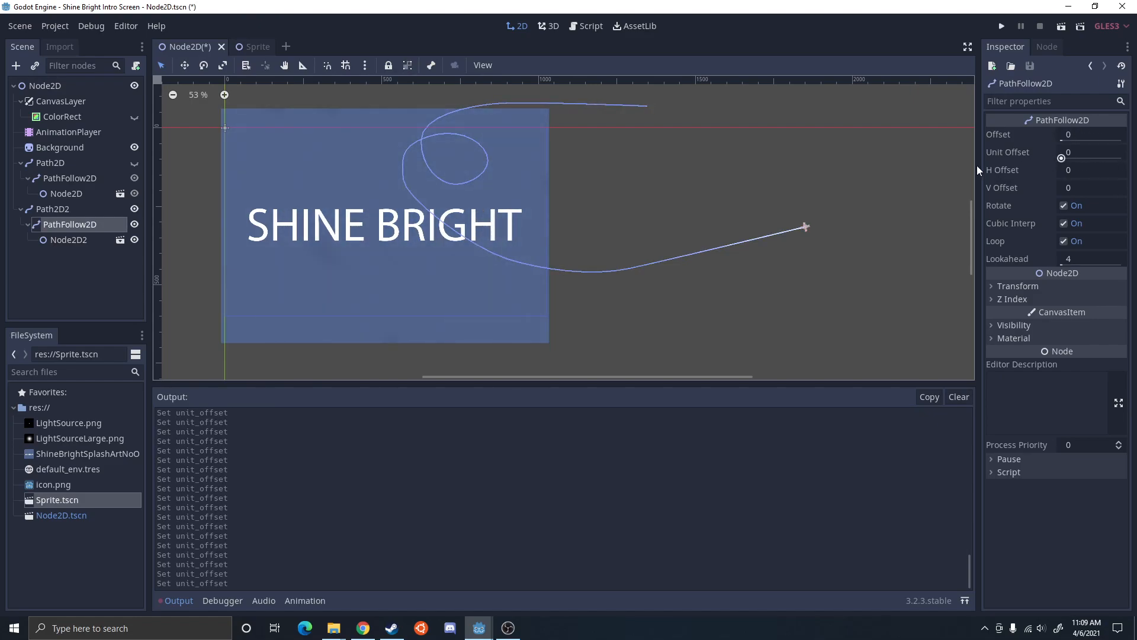
In the Intro animation, create a unit offset track for Path2D2's PathFollow2D with a key of 0 at 2 seconds
left_click(61, 133)
left_click(364, 412)
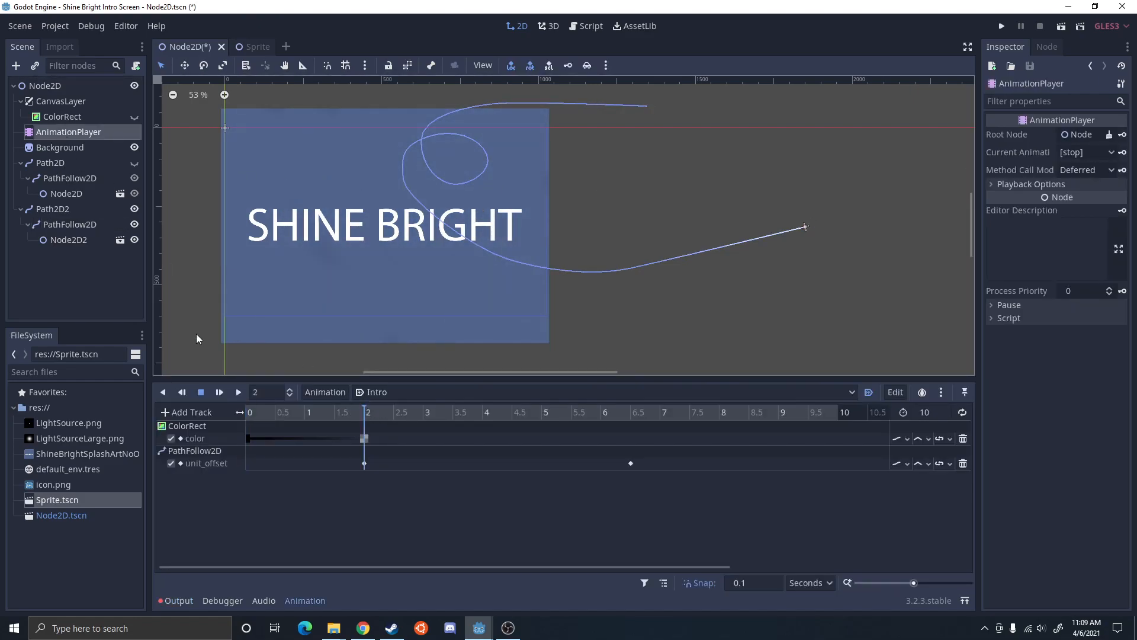
left_click(64, 225)
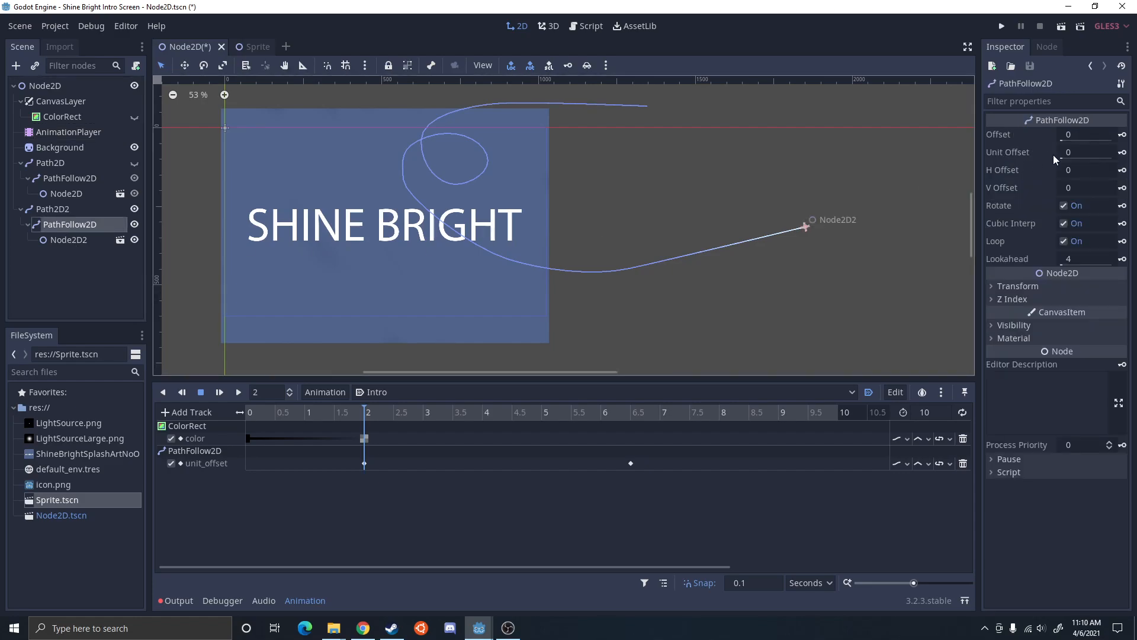
left_click(1123, 152)
left_click(522, 333)
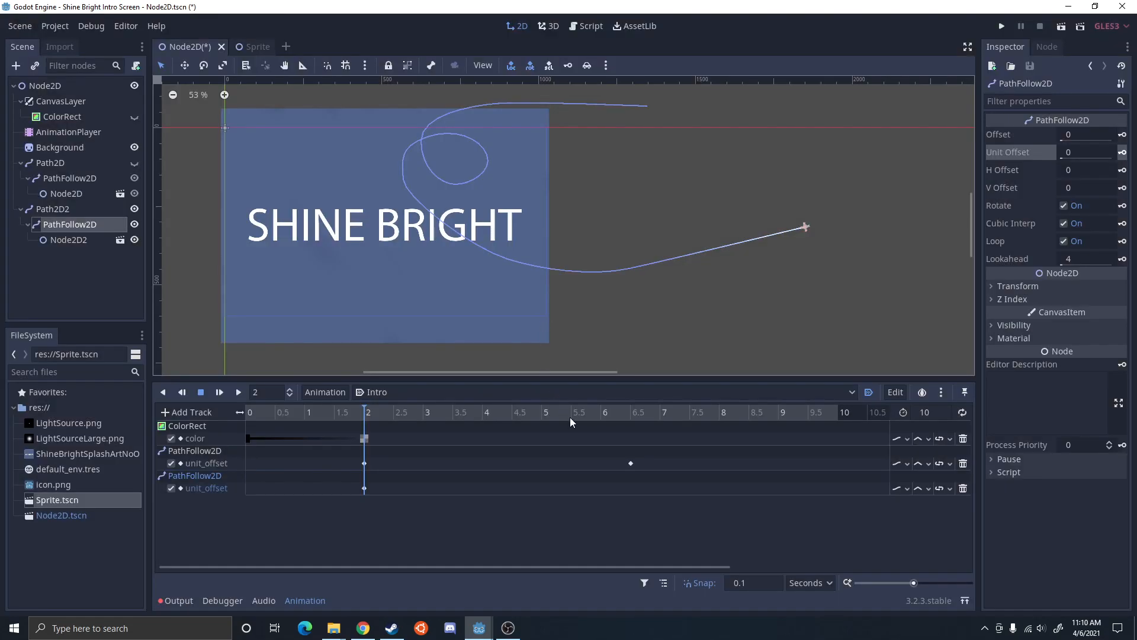
Key the unit offset of Path2D2's PathFollow2D at 1 at 6.5 seconds
left_click(630, 411)
left_click(1097, 154)
type("1")
key("Return")
left_click(1122, 153)
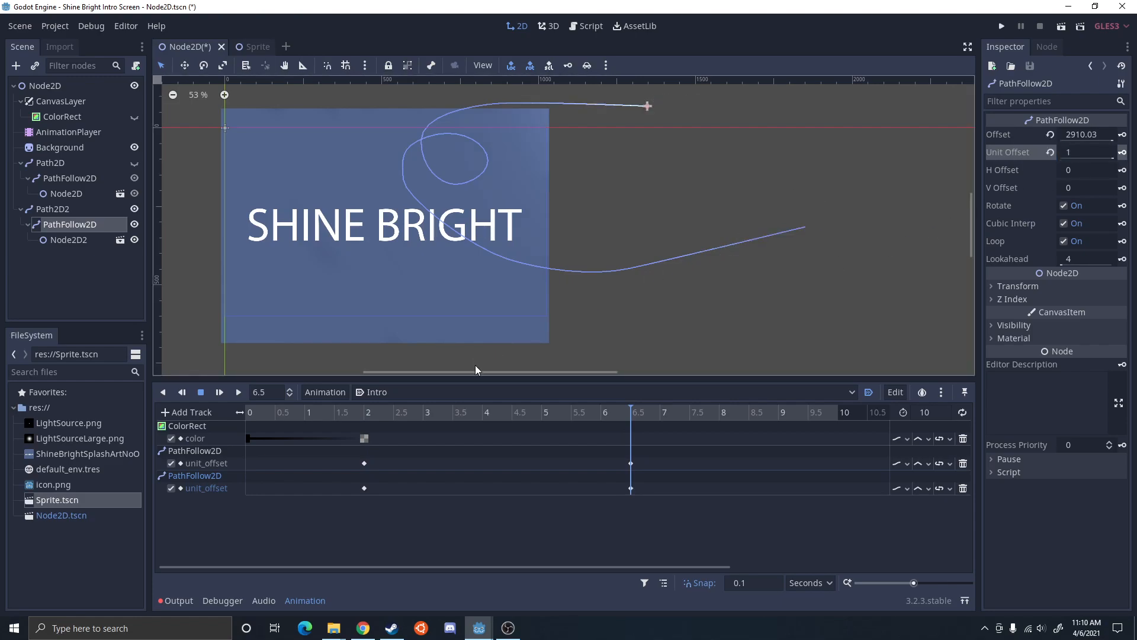
Scrub the Intro animation back to 0 seconds, save the scene, and test-run the project to check the second light
left_click_drag(409, 413, 193, 402)
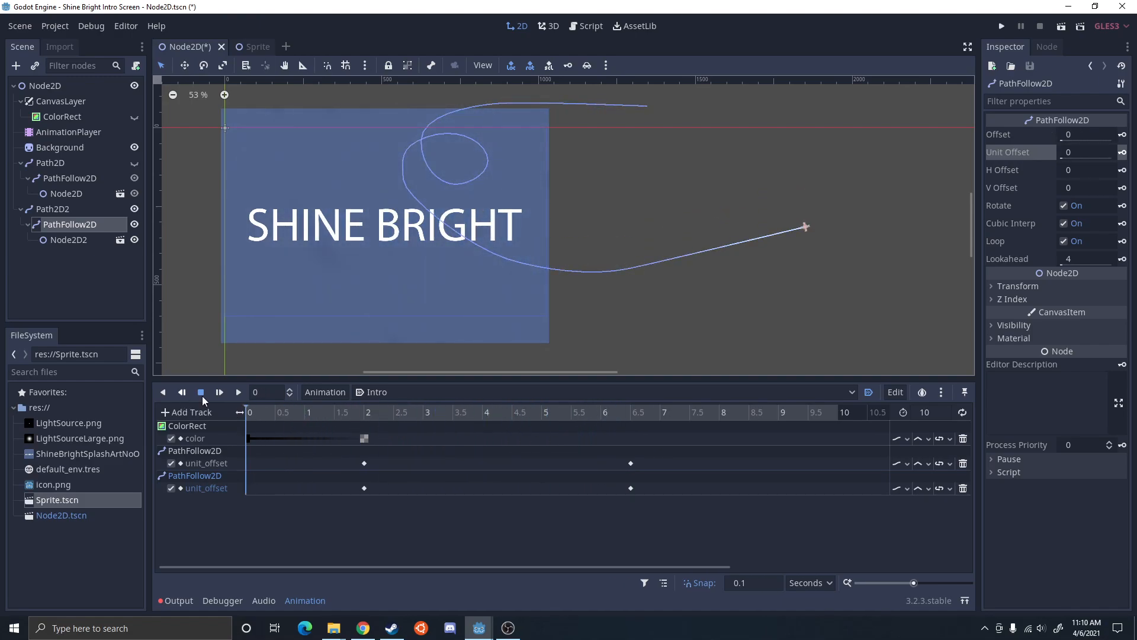
key("ctrl+s")
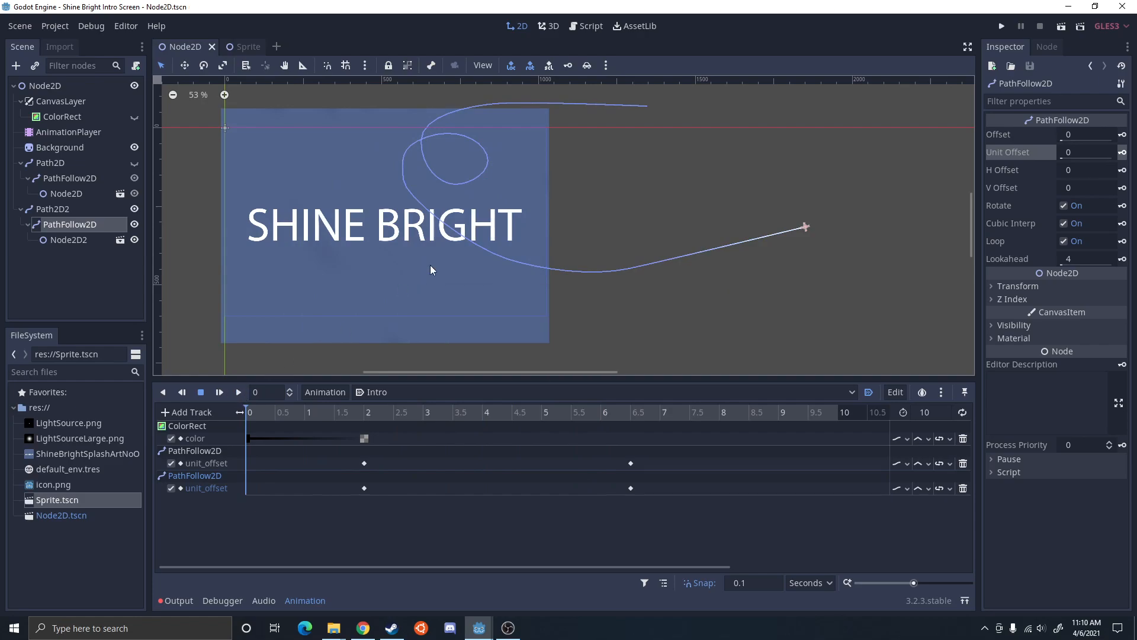
left_click(1010, 26)
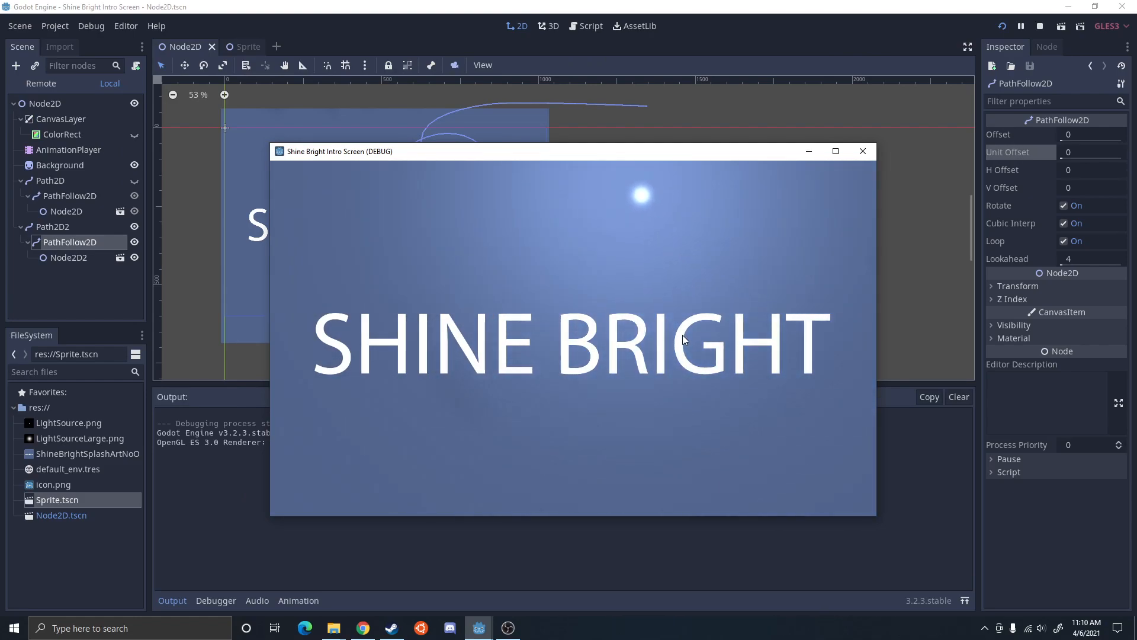
left_click(862, 155)
Make the first Path2D visible again, save the scene, and test-run the project with both lights
left_click(134, 161)
key("ctrl+s")
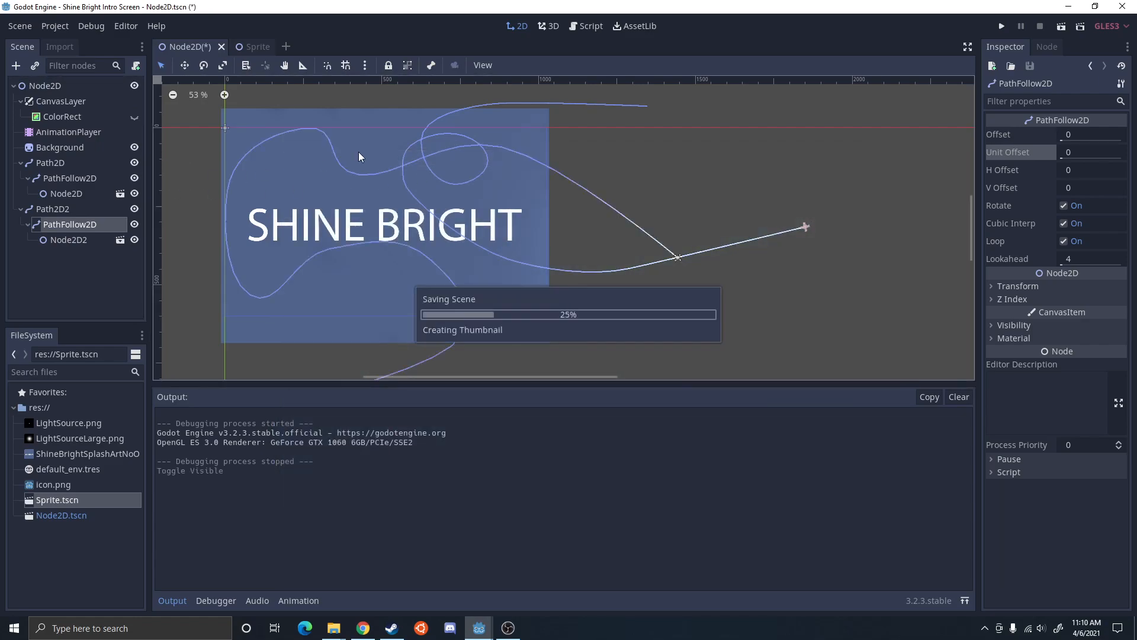
left_click(1003, 26)
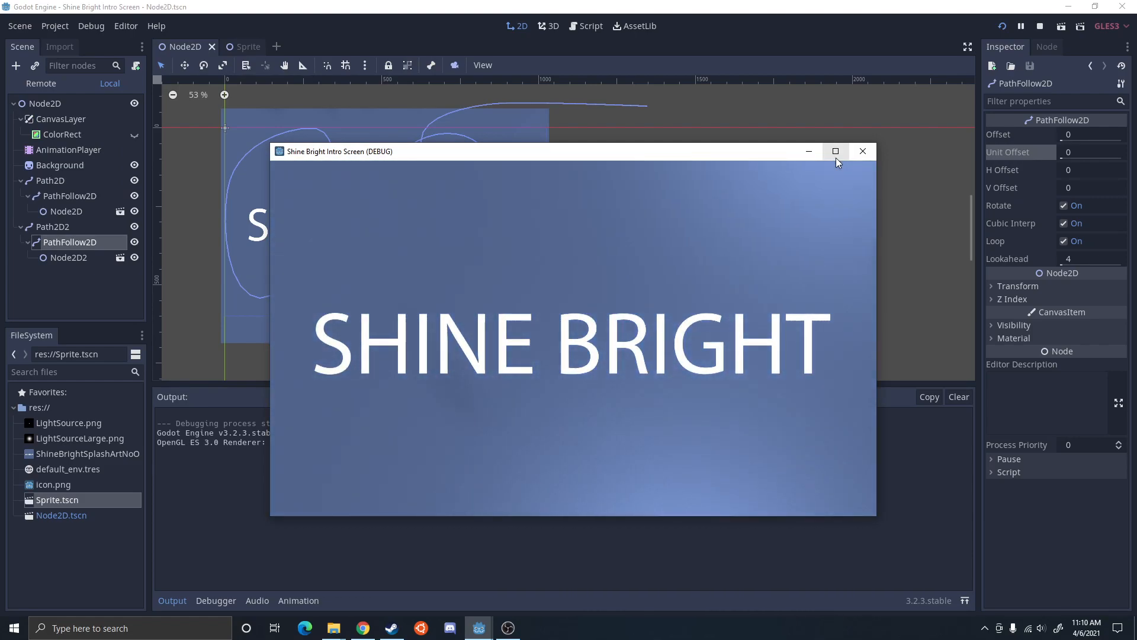
left_click(862, 151)
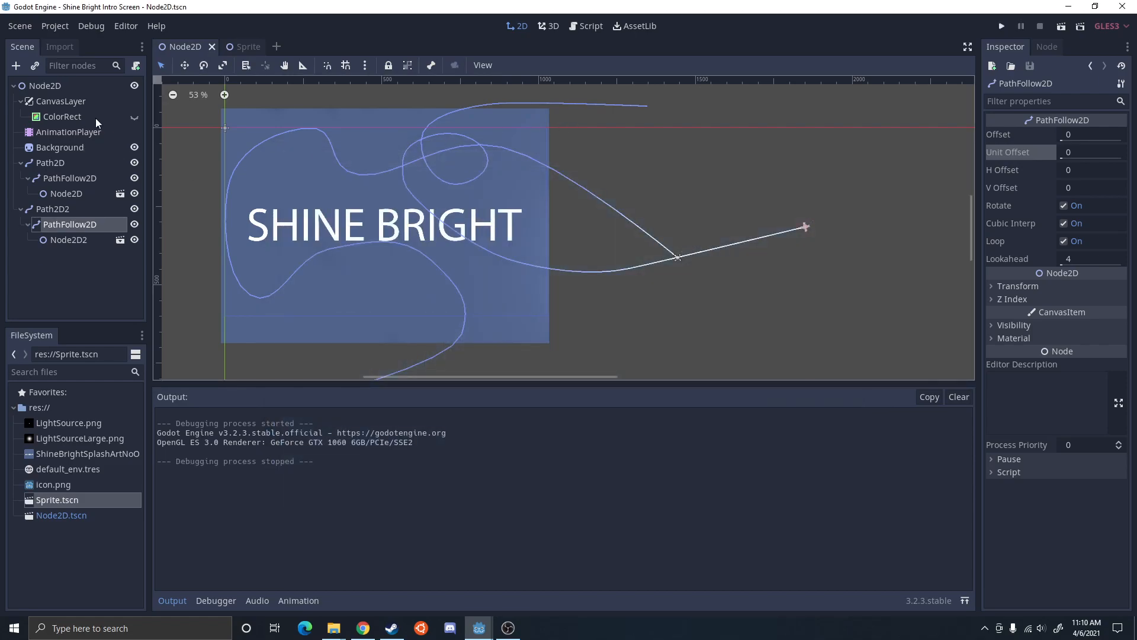
Make the black ColorRect visible again and save the scene
left_click(135, 117)
key("ctrl+s")
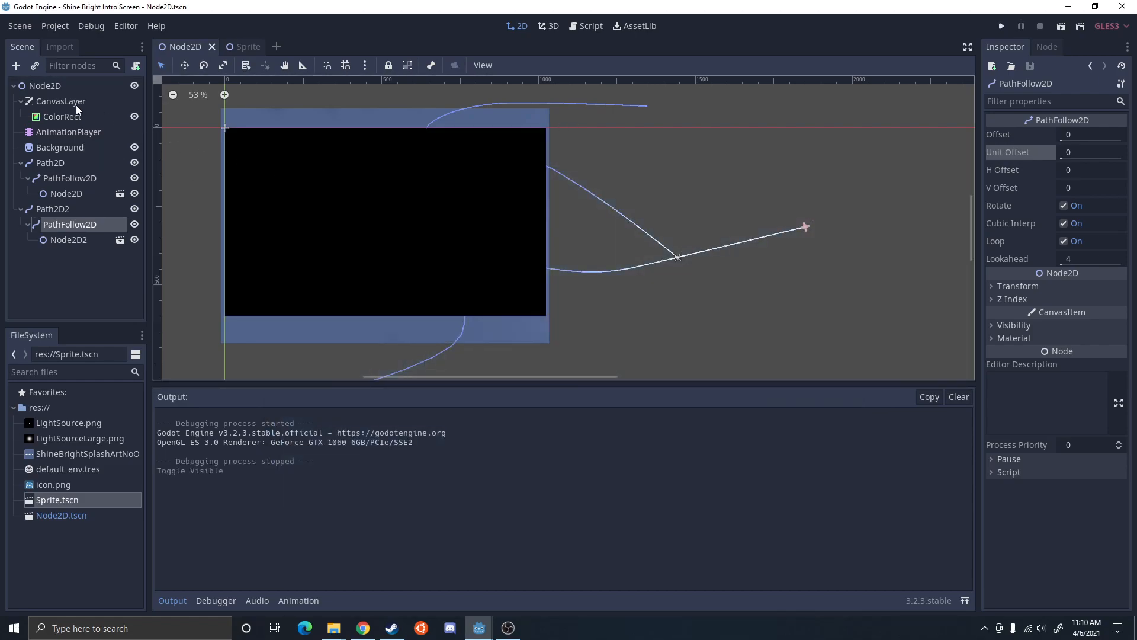
Key the ColorRect's transparent color at 6.5 seconds in the Intro animation
left_click(76, 105)
left_click(57, 145)
left_click(64, 133)
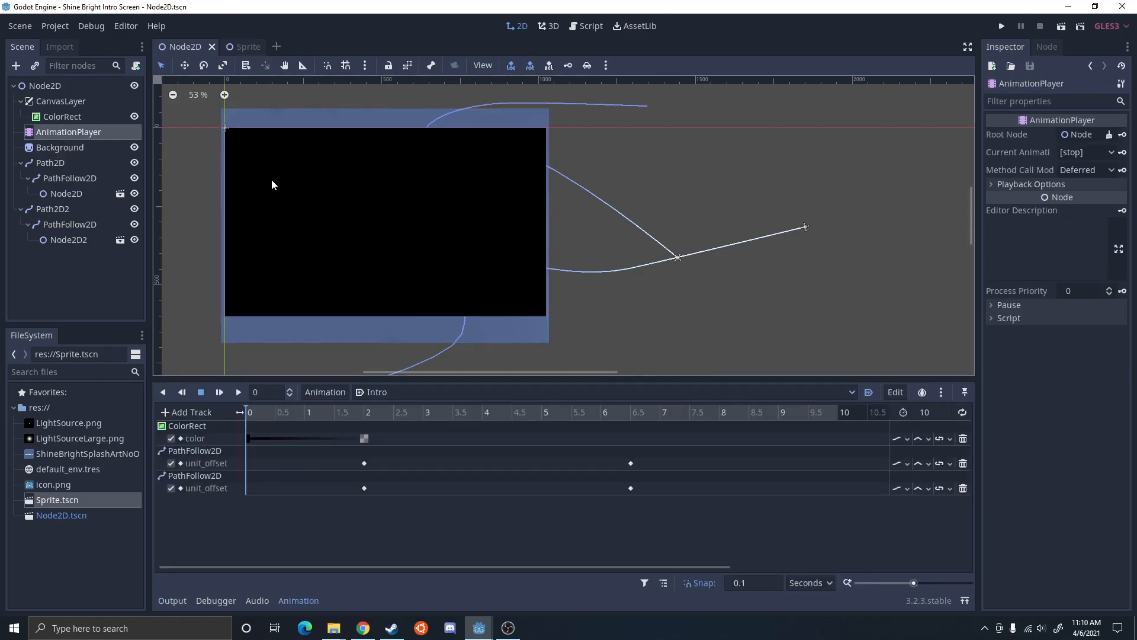
left_click(630, 412)
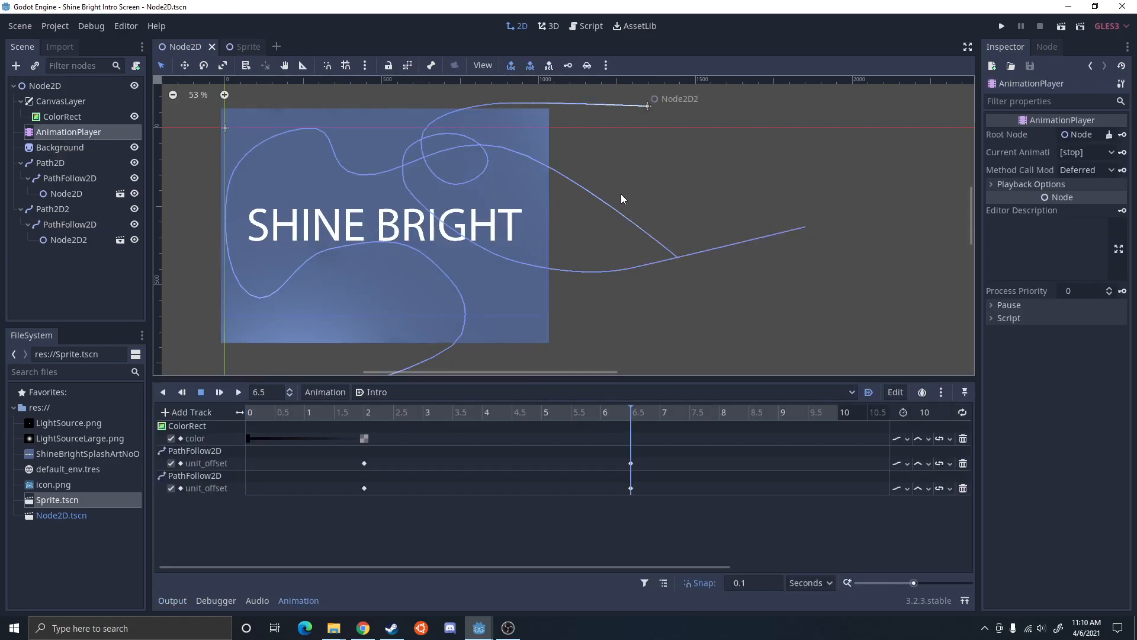
left_click(63, 116)
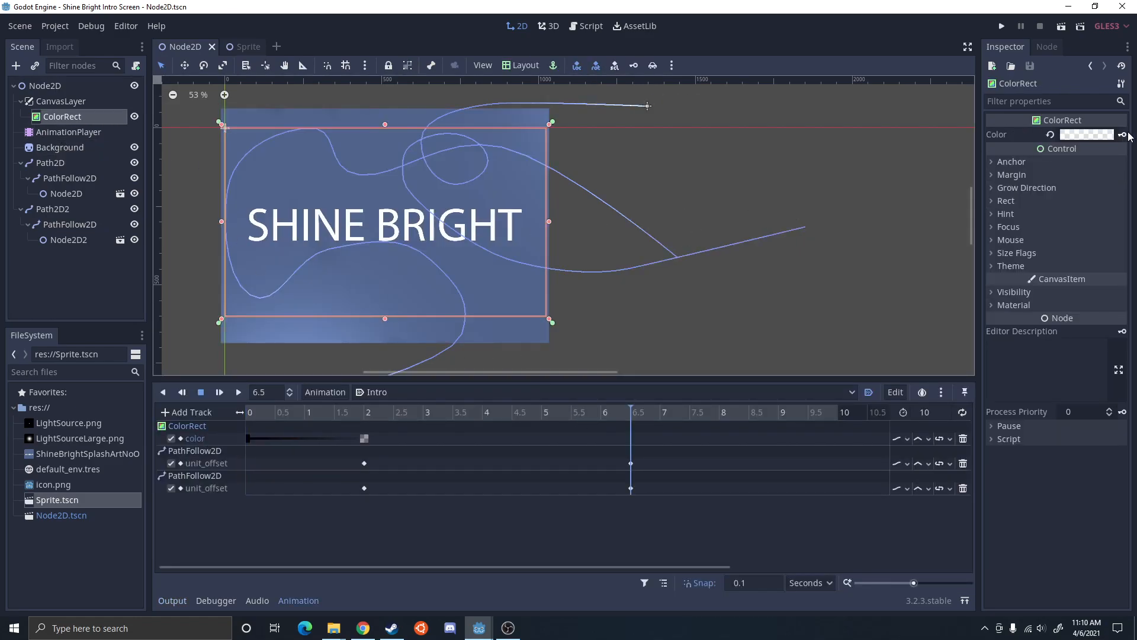
left_click(1122, 135)
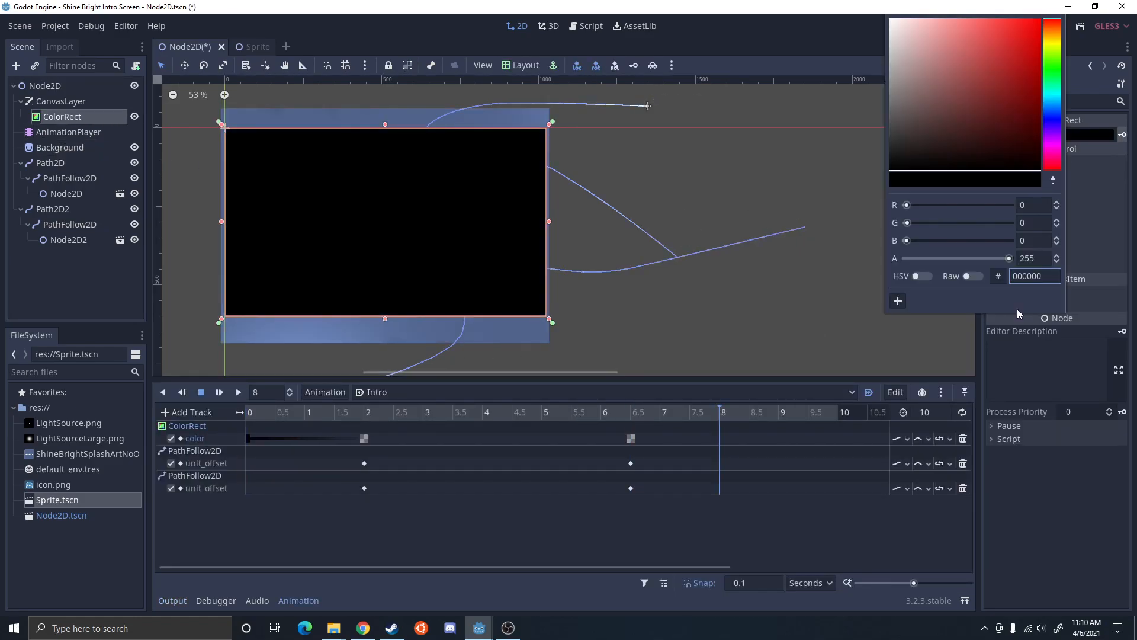
Key the ColorRect's color as opaque black at 8 seconds, save the scene, and test-run the project
left_click(1074, 219)
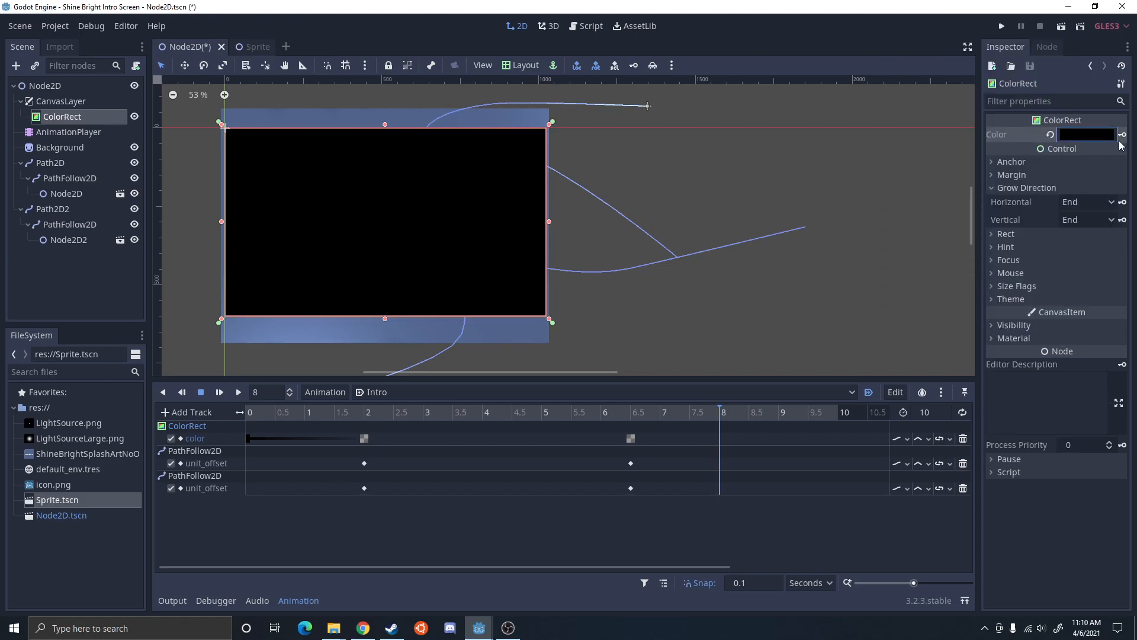
left_click(1002, 26)
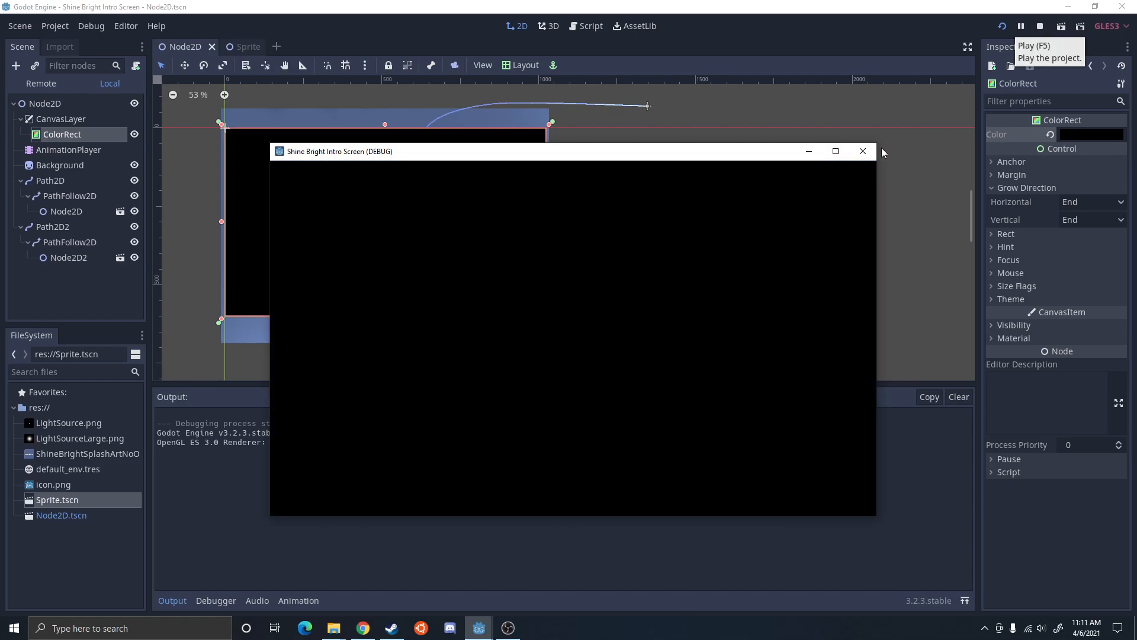
Attach a new Node2D.gd script to the root Node2D and delete its template code below the extends line
left_click(51, 86)
left_click(136, 68)
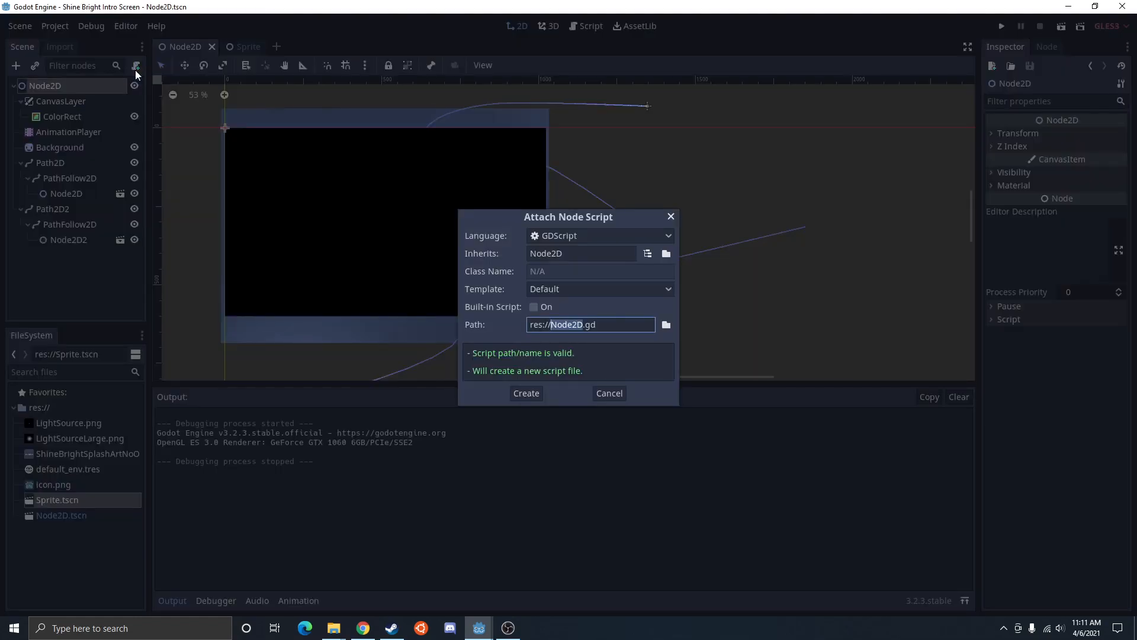
left_click(518, 393)
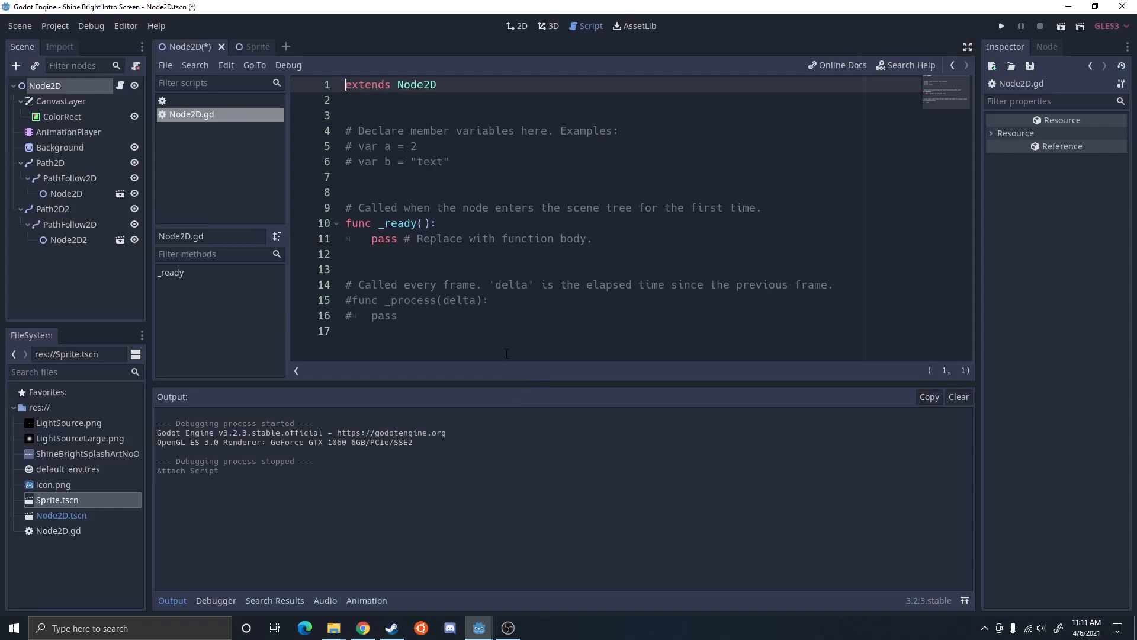
left_click_drag(493, 317, 300, 132)
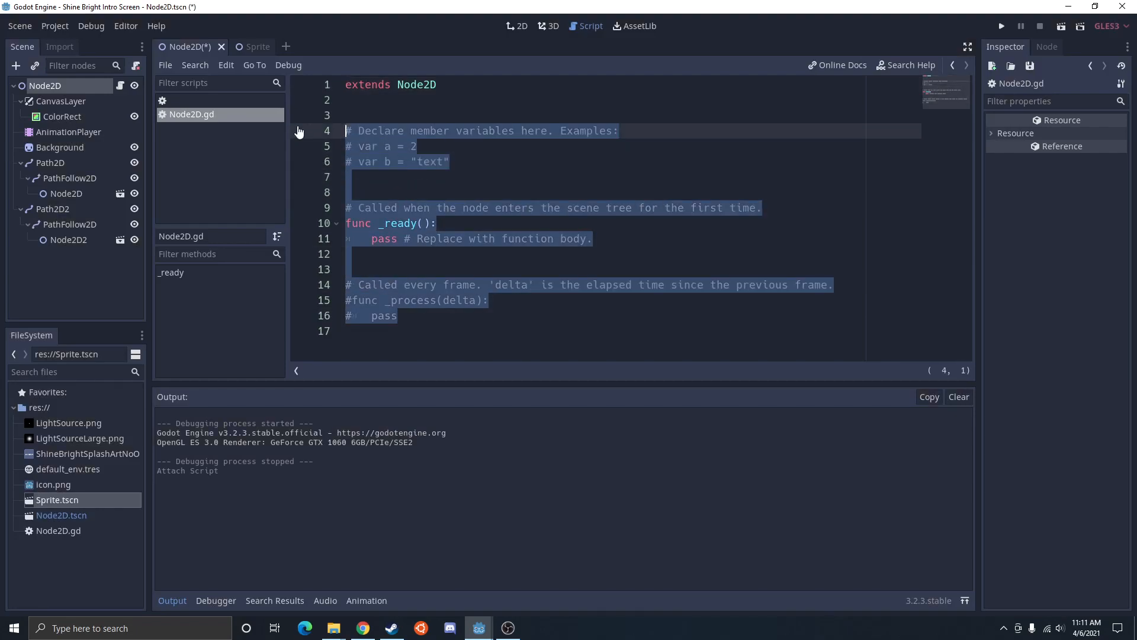
key("BackSpace")
left_click(967, 47)
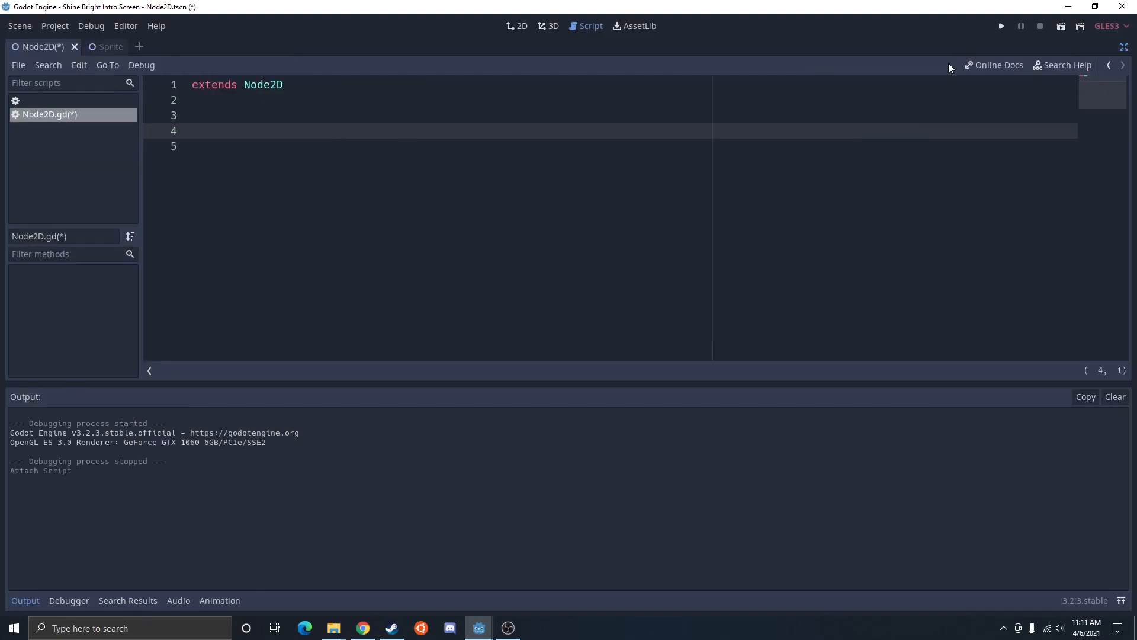
left_click(1124, 46)
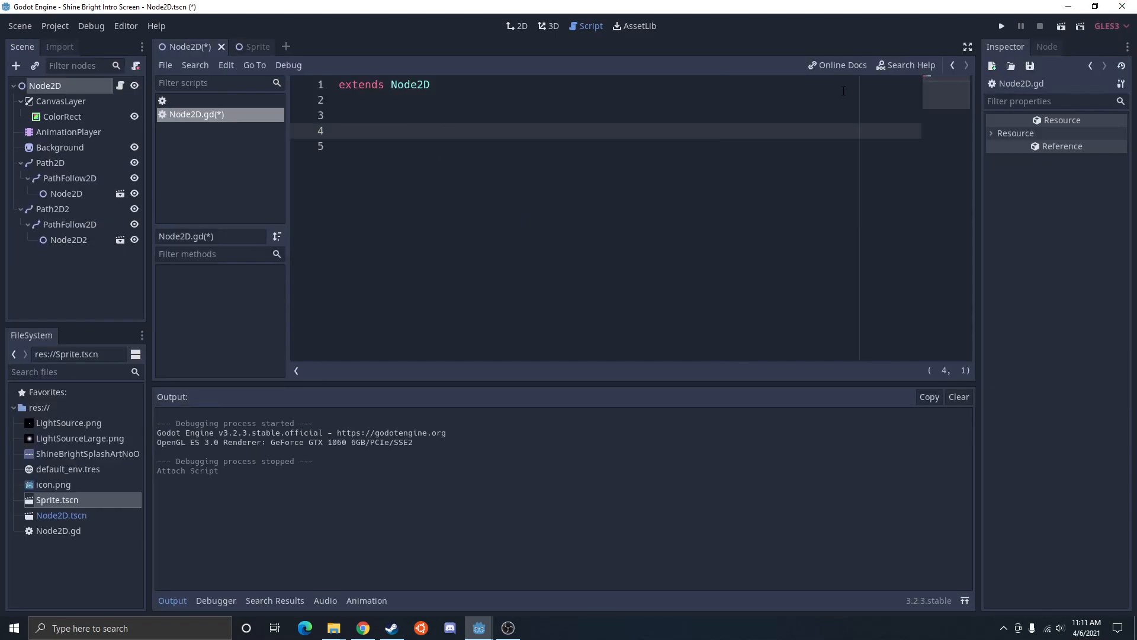
Connect the AnimationPlayer's animation_finished signal to the root Node2D's script
left_click(62, 132)
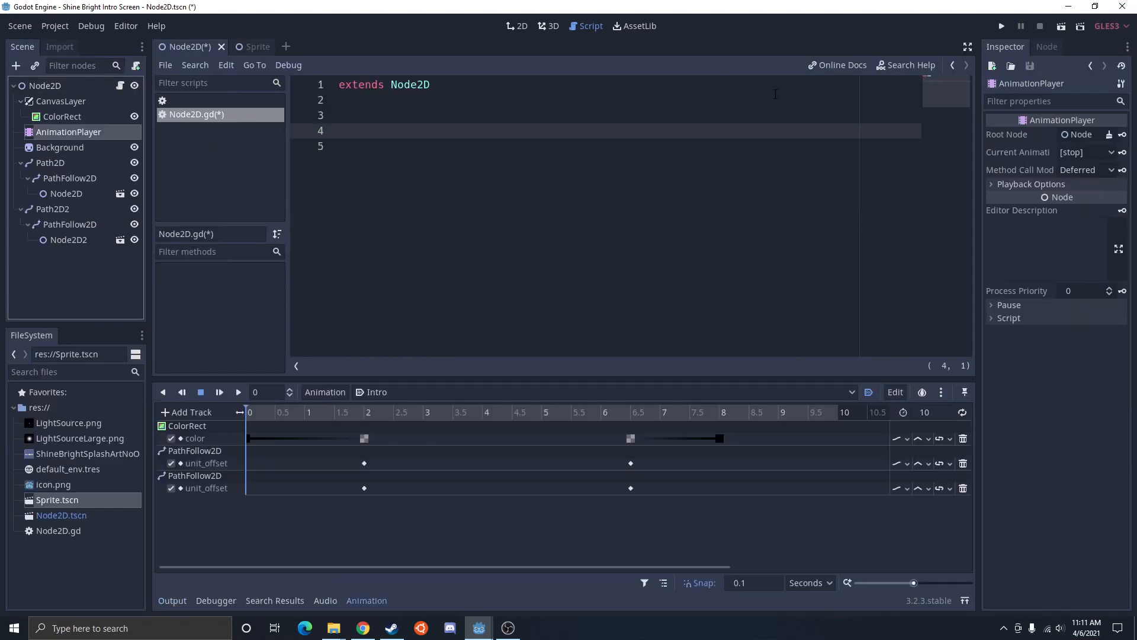
left_click(1048, 47)
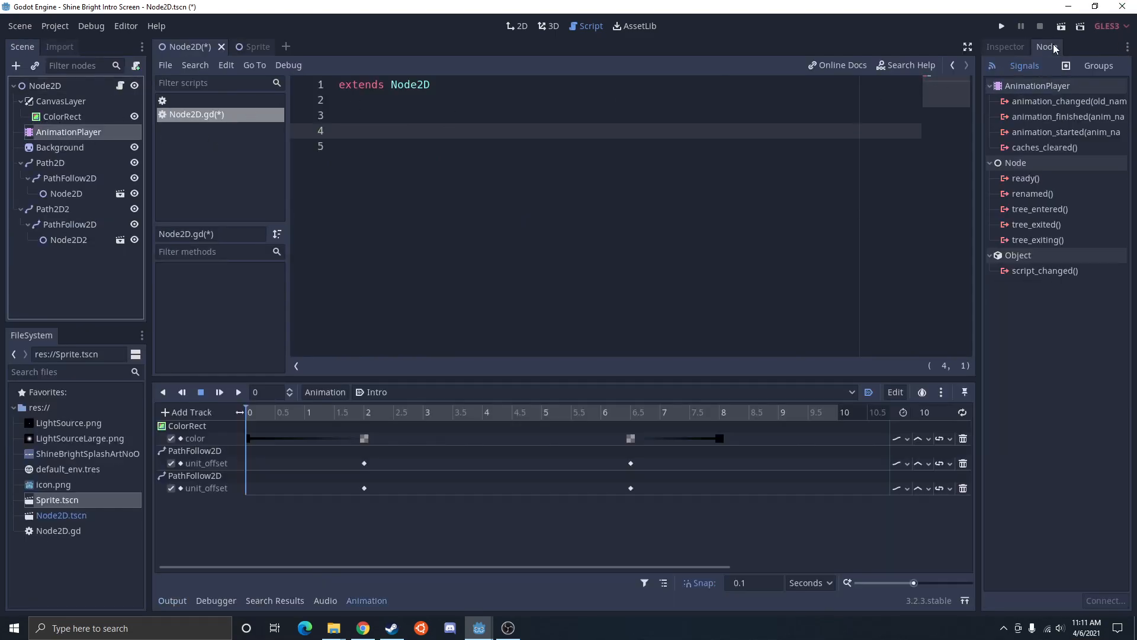
double_click(1041, 116)
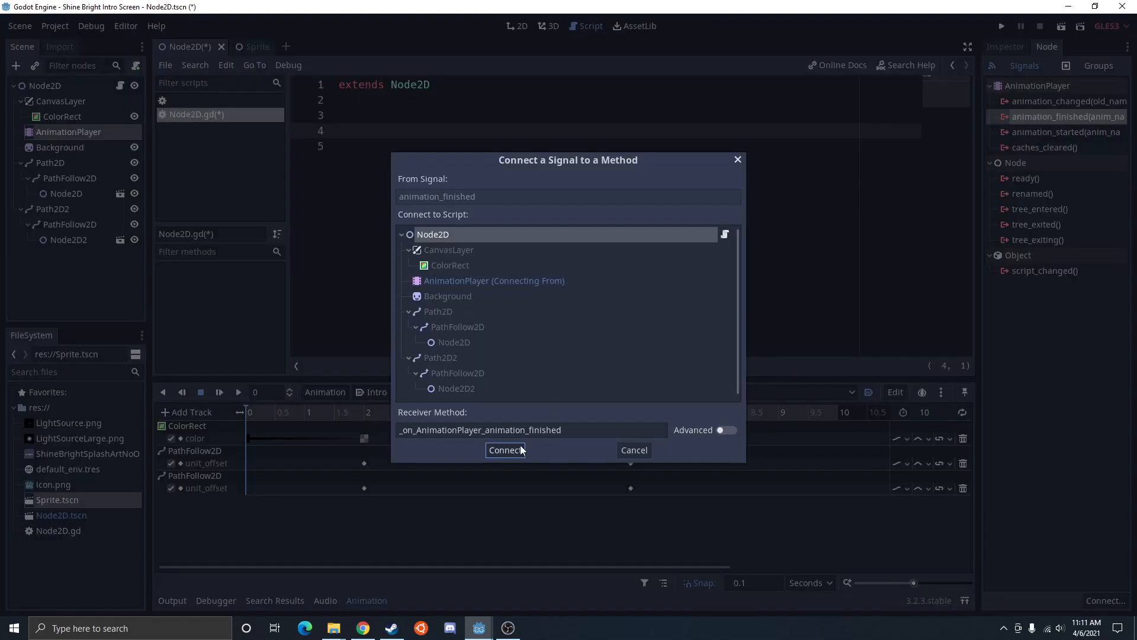
left_click(505, 450)
Replace the signal handler's placeholder body with get_tree().change_scene("res://Node2D.tscn") and save
left_click_drag(587, 193, 361, 194)
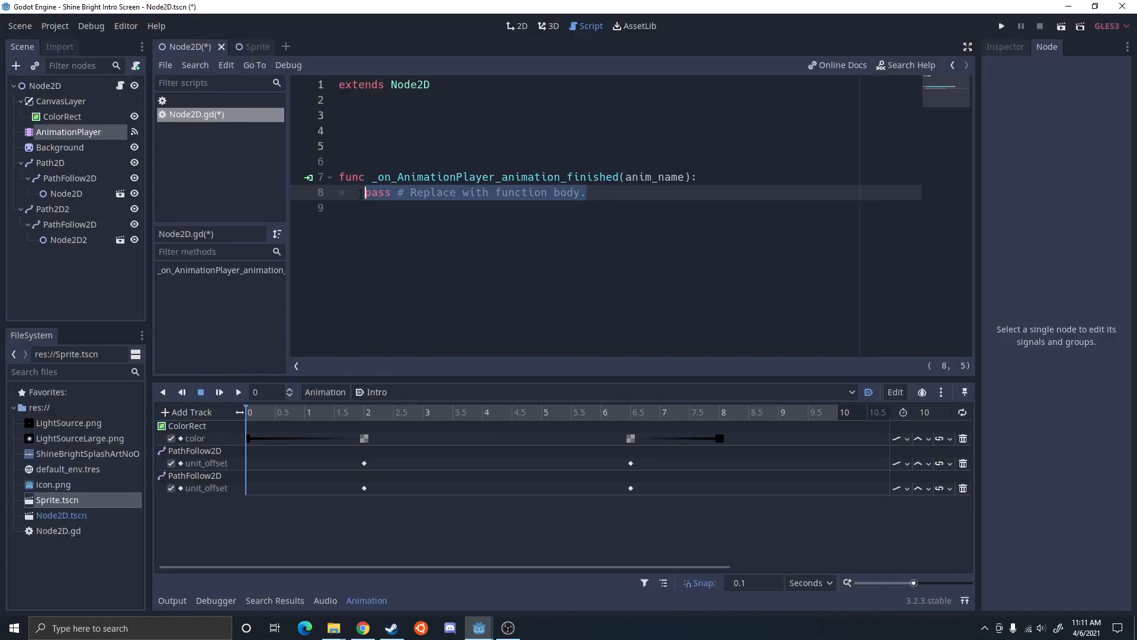
key("BackSpace")
type("get_tr")
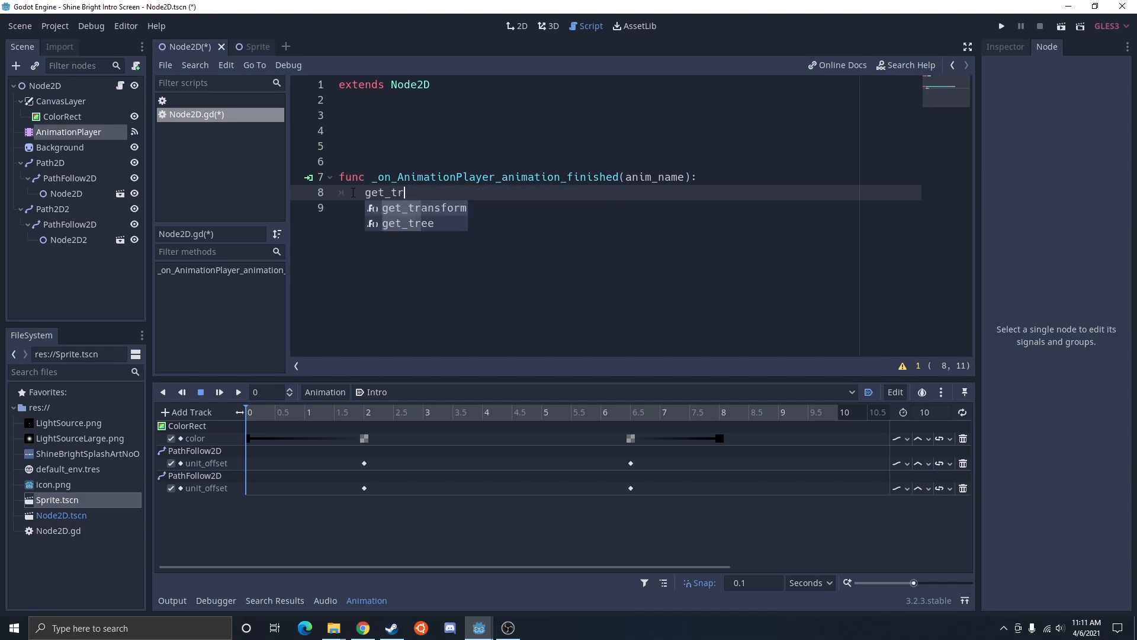
type("ee().chang")
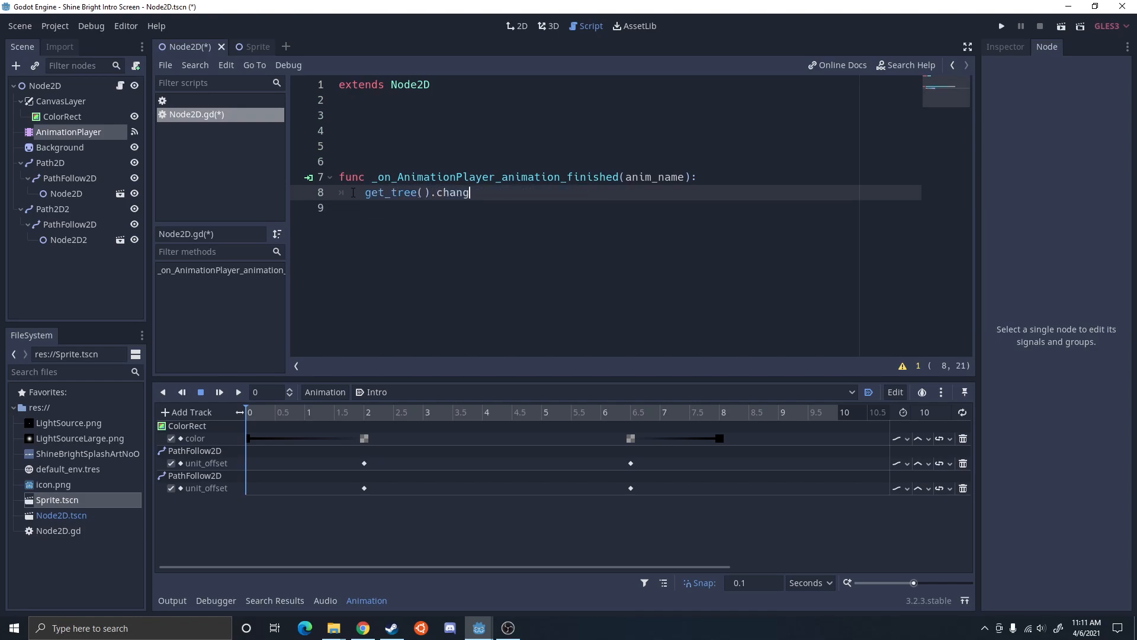
type("e_scene(")
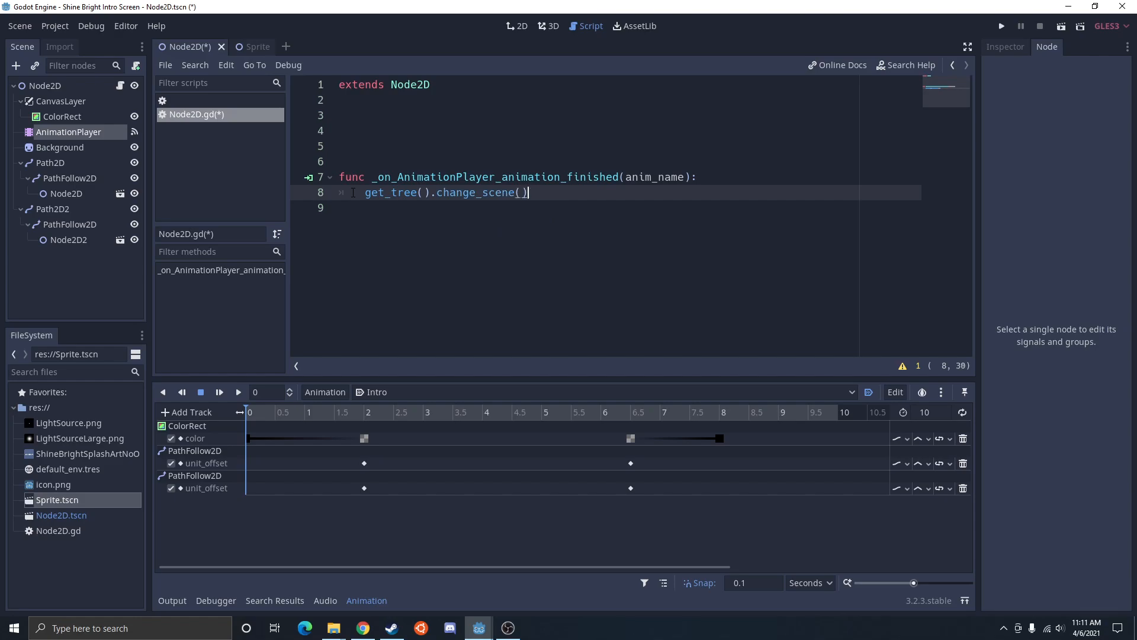
type("\"res")
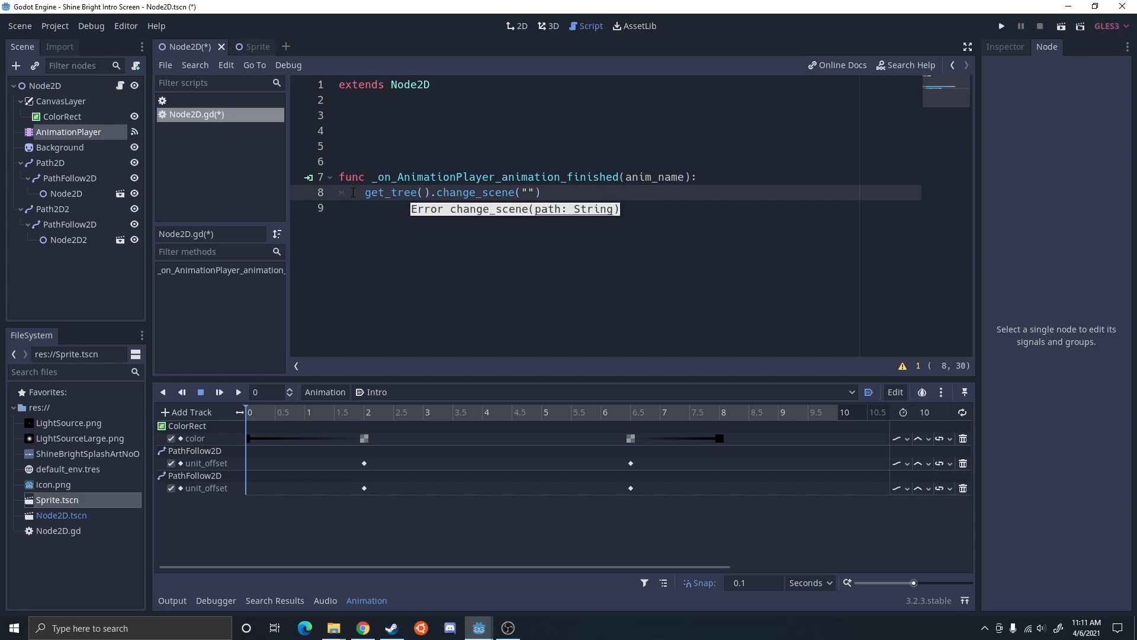
type("://")
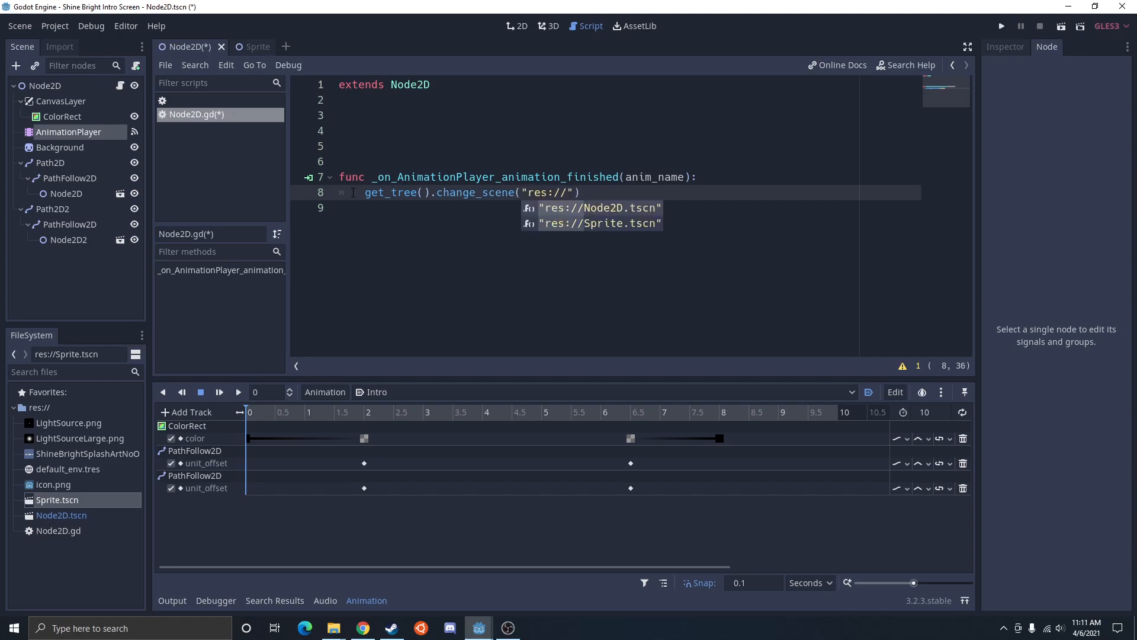
key("Return")
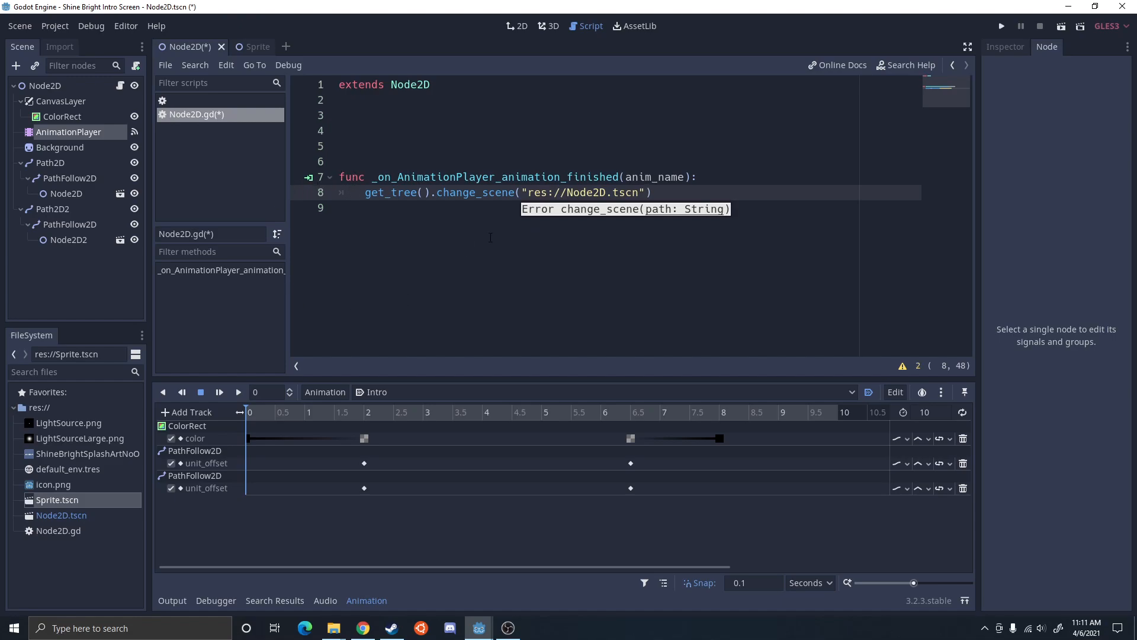
key("Right")
key("ctrl+s")
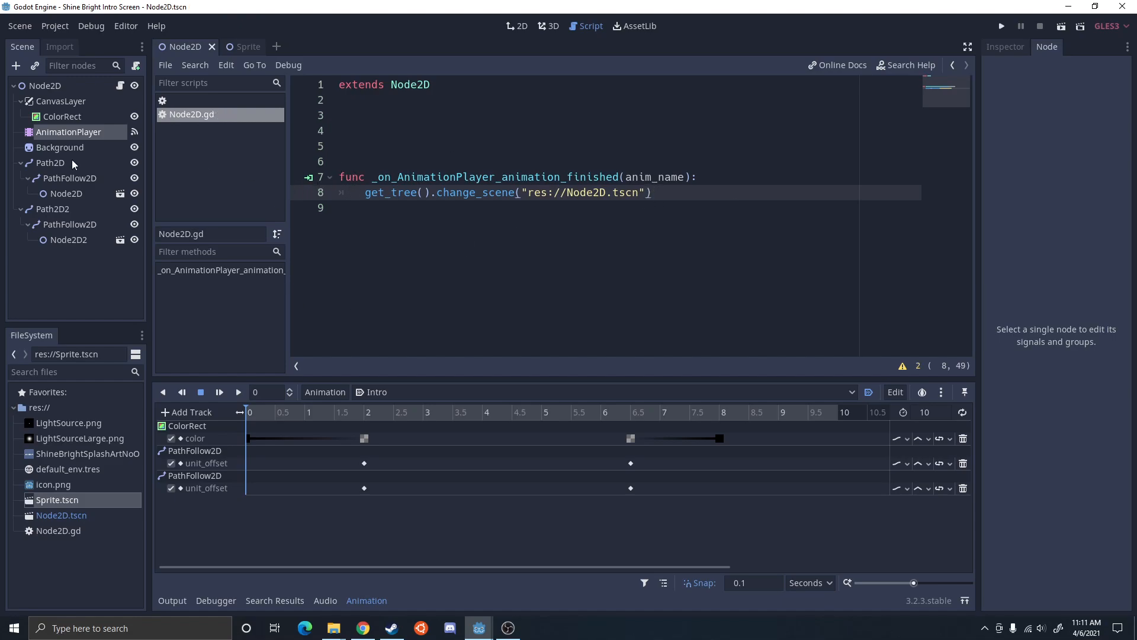
Attach a new Sprite.gd script to the root of the light's Sprite scene and begin declaring a maxHeight variable
left_click(76, 88)
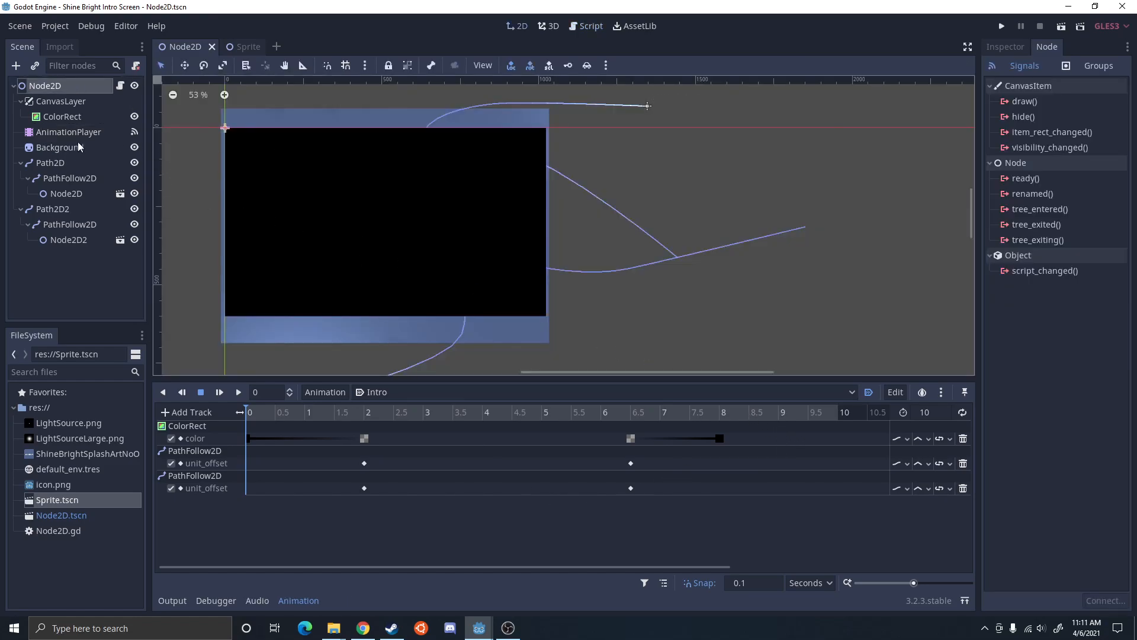
left_click(104, 194)
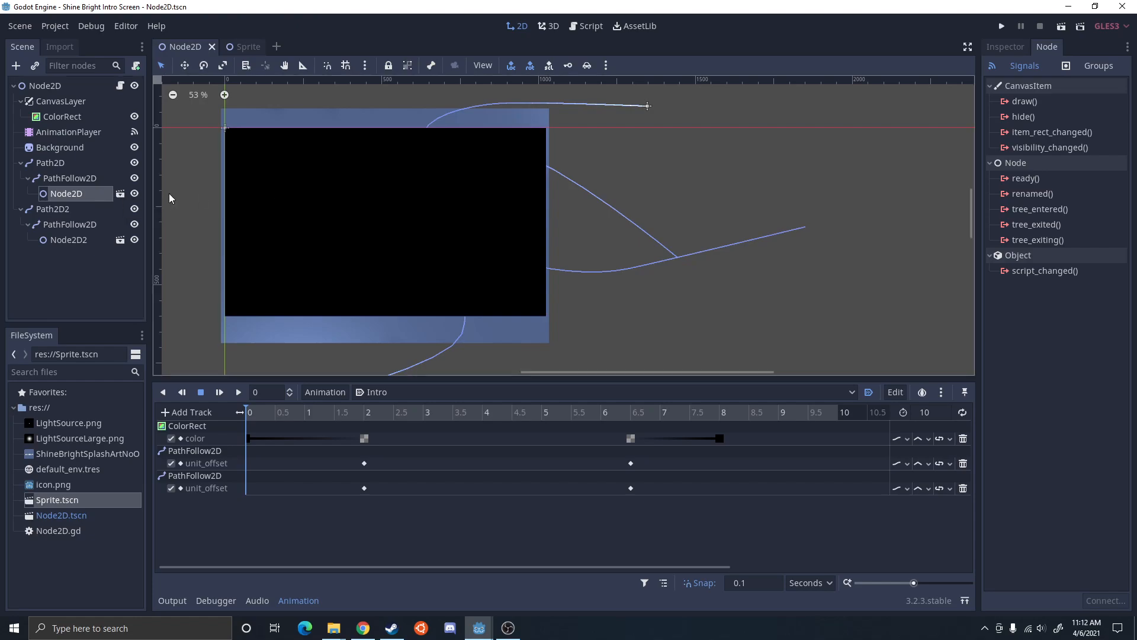
left_click(120, 194)
left_click(62, 86)
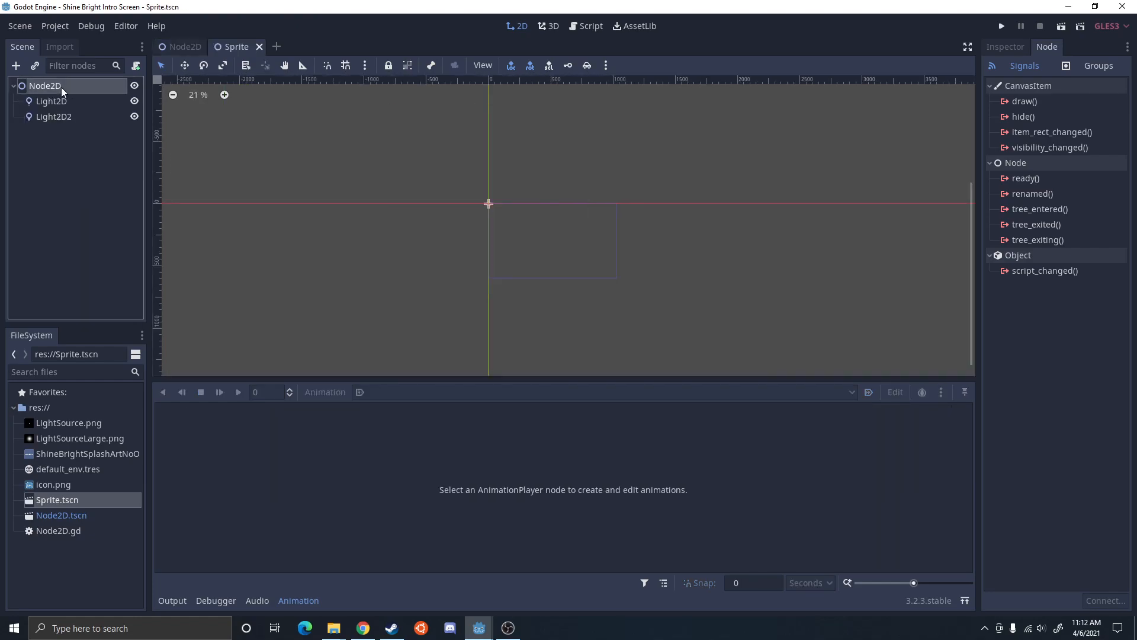
left_click(136, 66)
left_click(526, 393)
type("var maxHeight =")
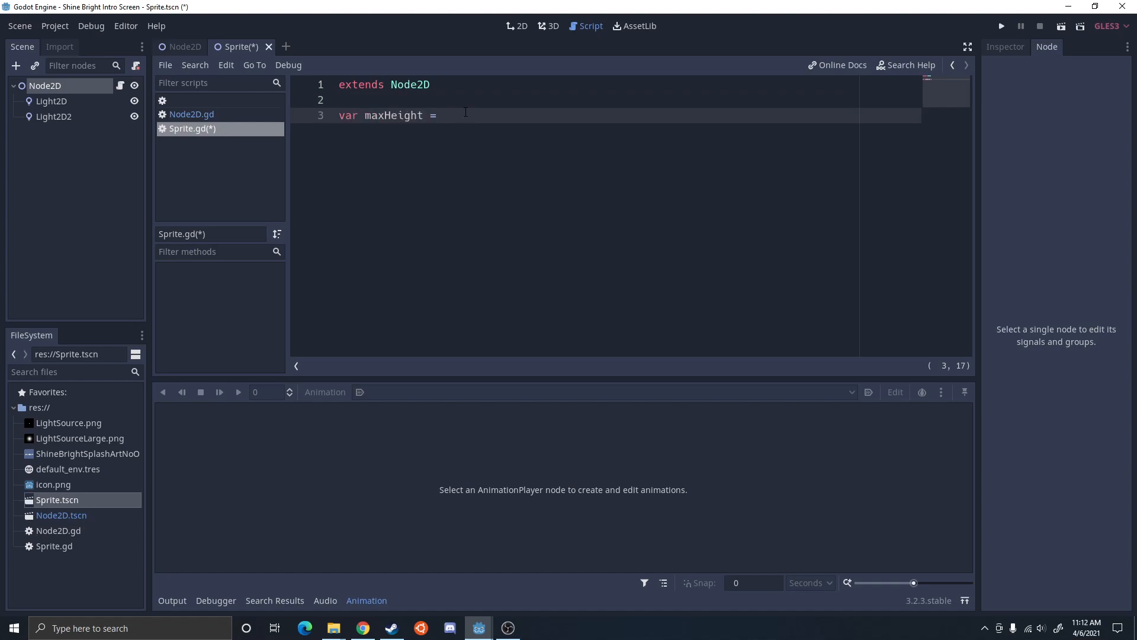
Add a Position2D node under the root of the Node2D scene
left_click(187, 47)
left_click(51, 87)
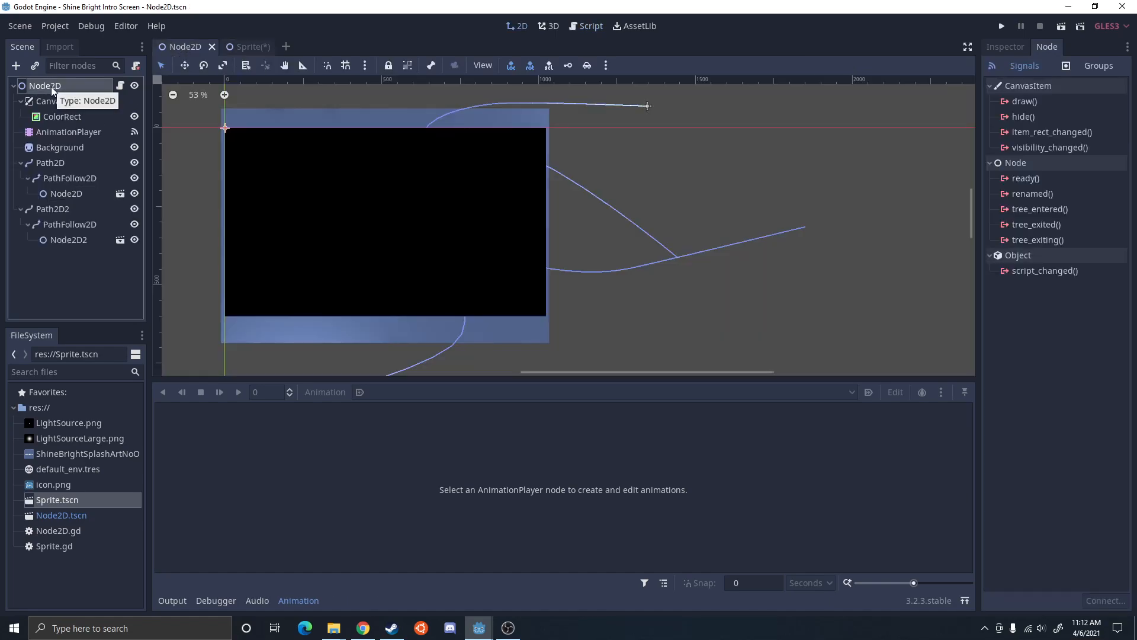
scroll(318, 214, "down", 1)
middle_click_drag(328, 210, 441, 215)
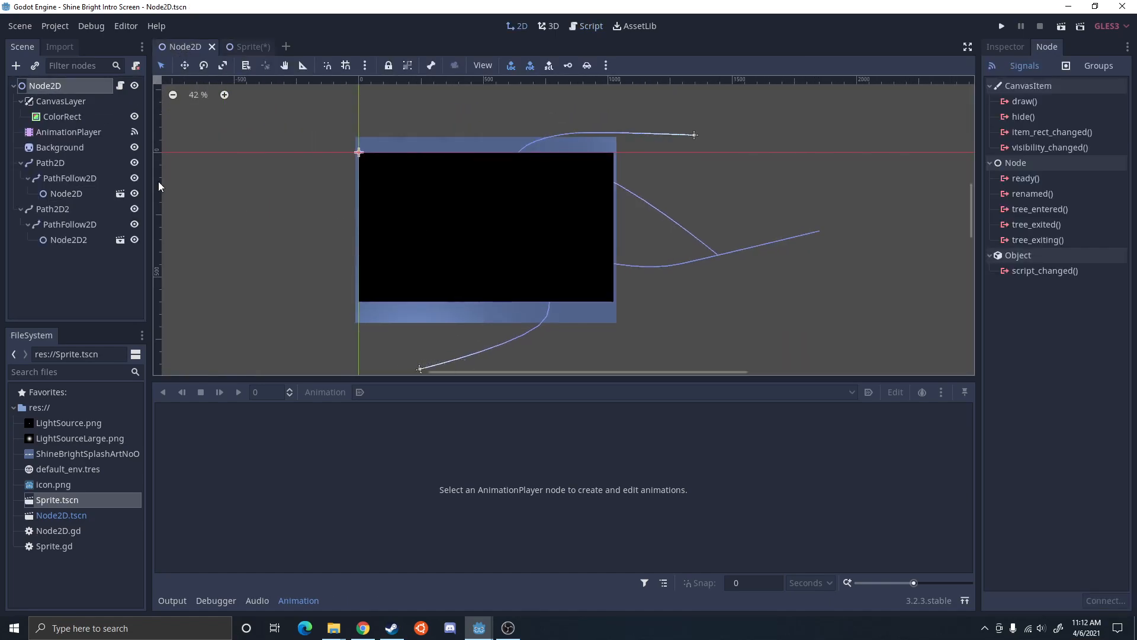
left_click(16, 69)
type("pos")
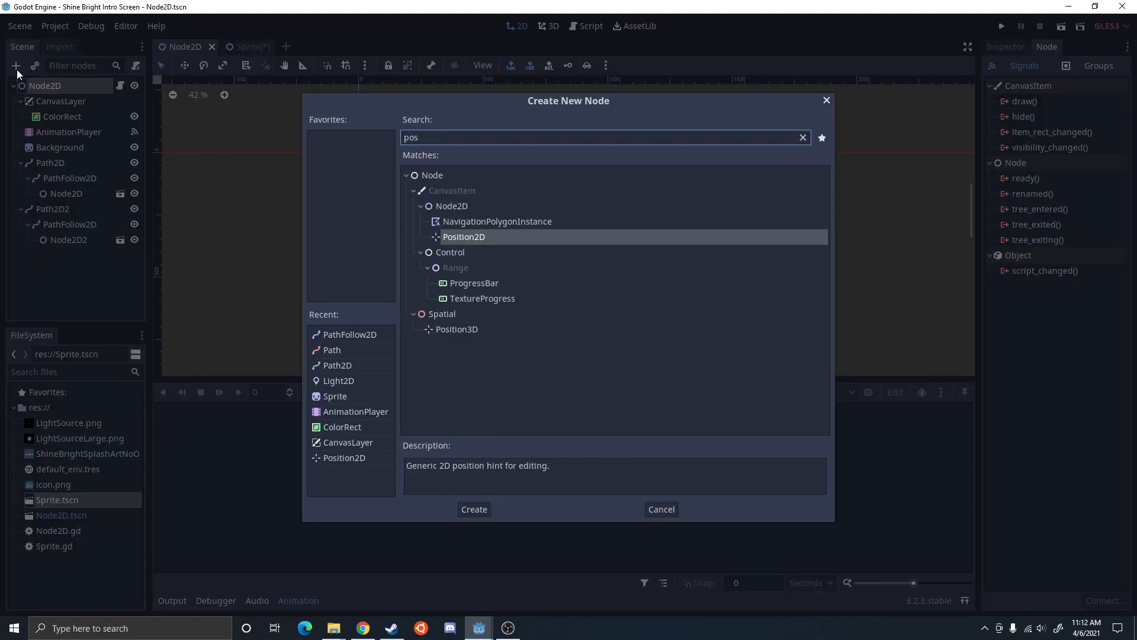
key("Return")
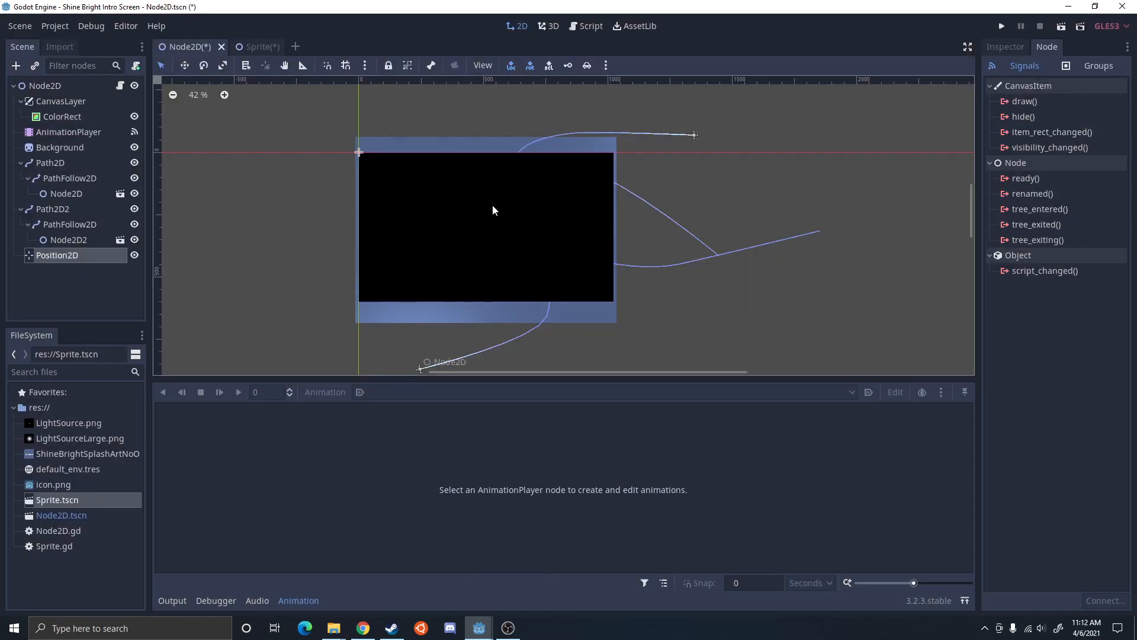
Examine coordinates outside the black screen by moving the Position2D to about (-190, 176), and delete the node
left_click(1003, 46)
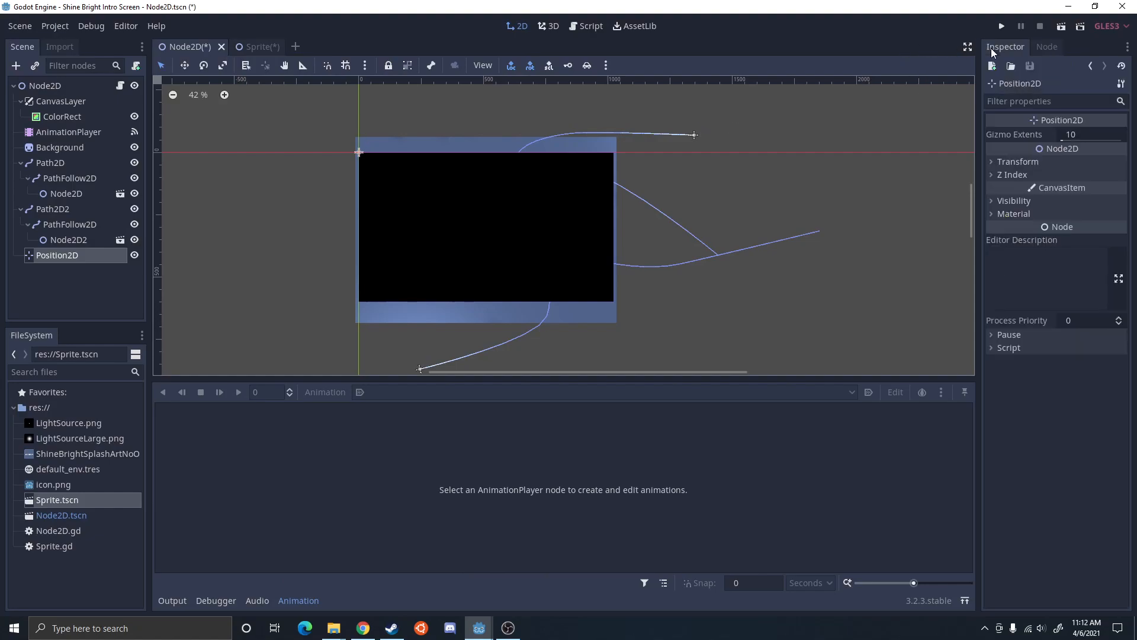
left_click(1002, 164)
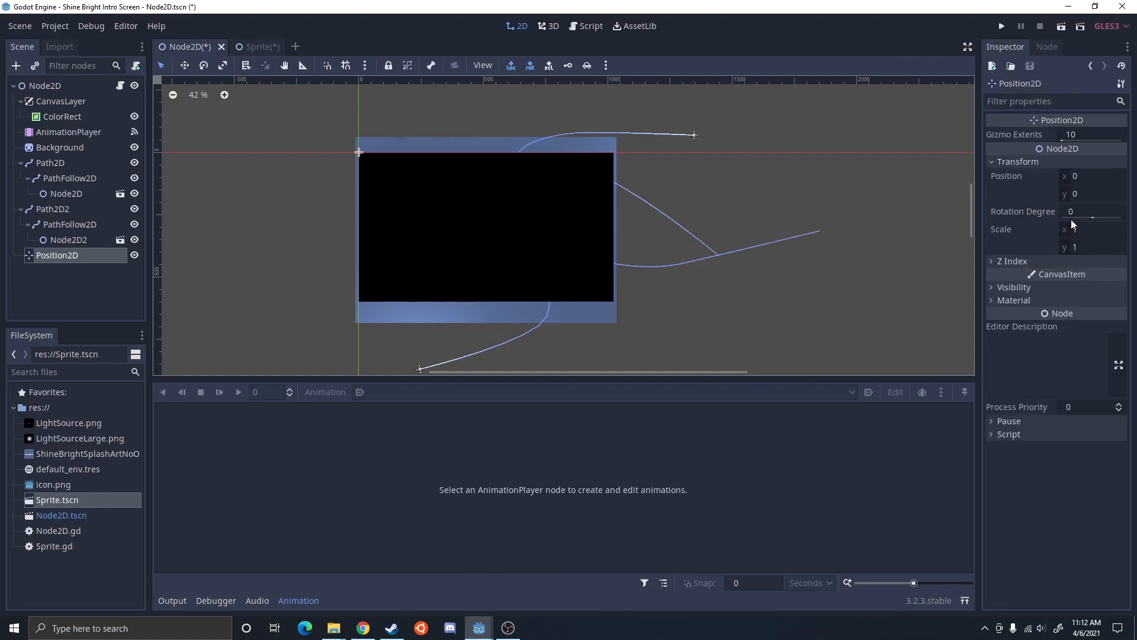
left_click_drag(358, 153, 316, 137)
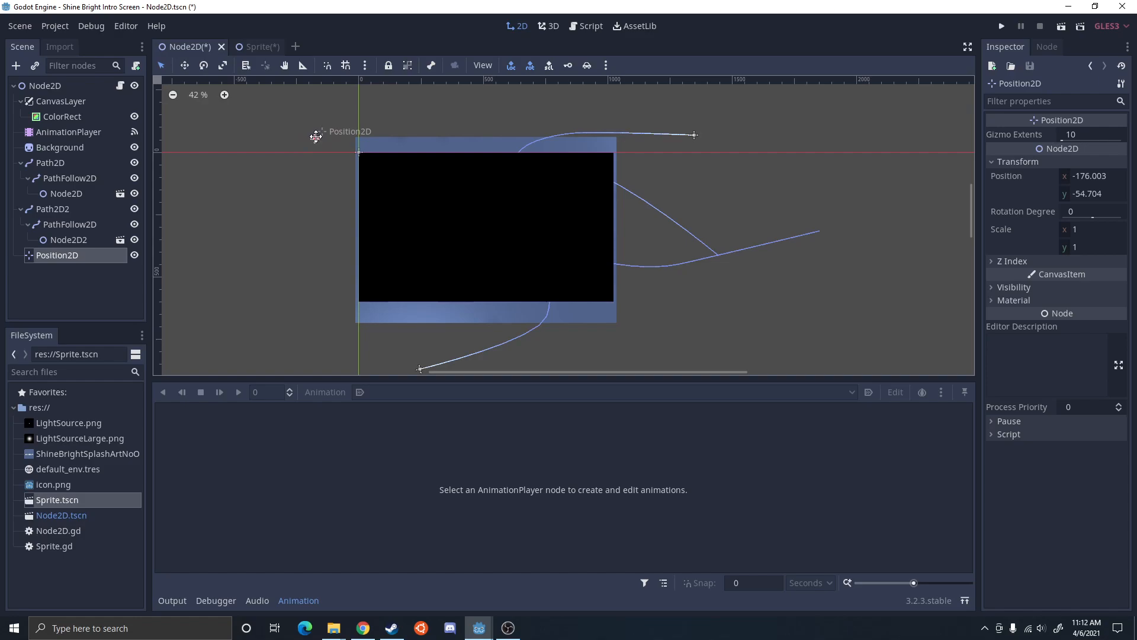
left_click_drag(316, 137, 312, 197)
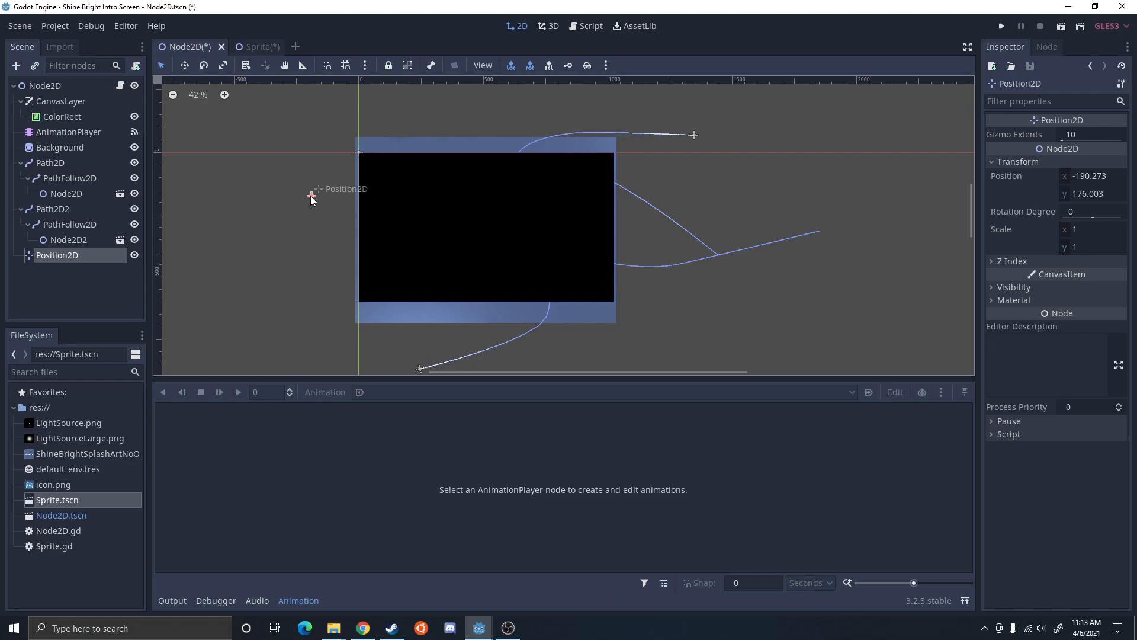
key("Delete")
left_click(539, 323)
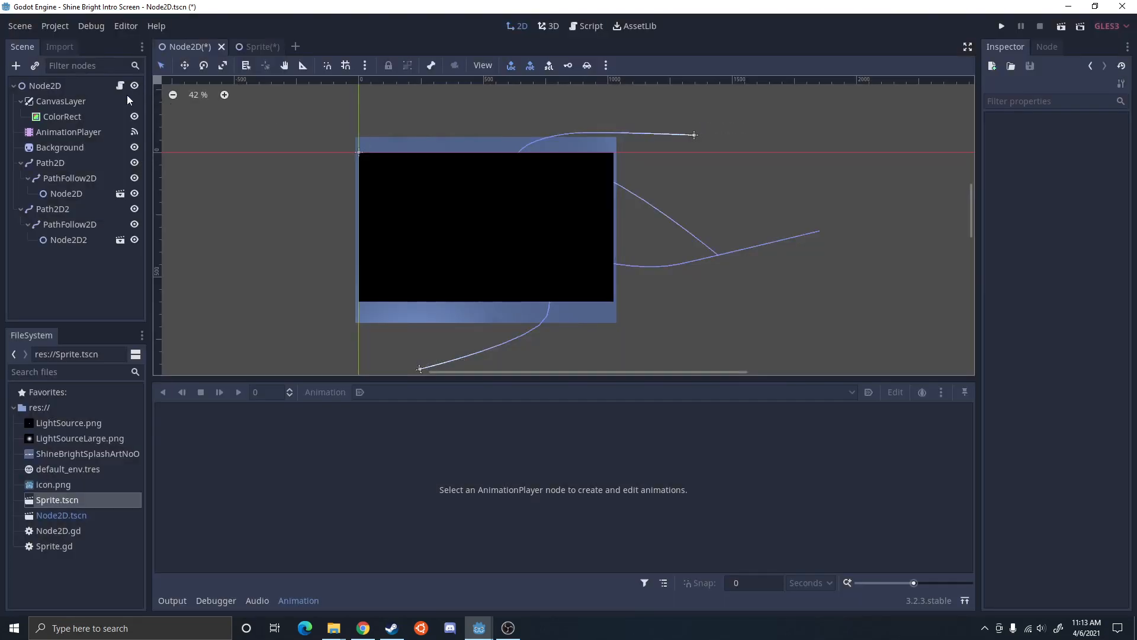
In the light's Sprite.gd script, set maxHeight to 650 and declare minHeight = -50
left_click(257, 46)
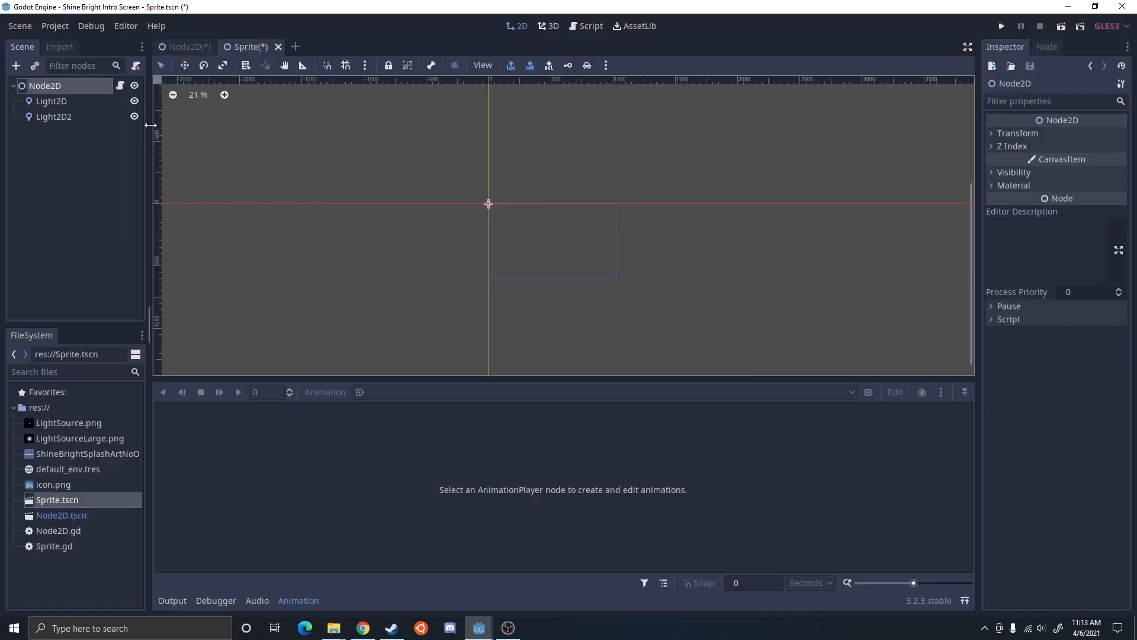
left_click(120, 86)
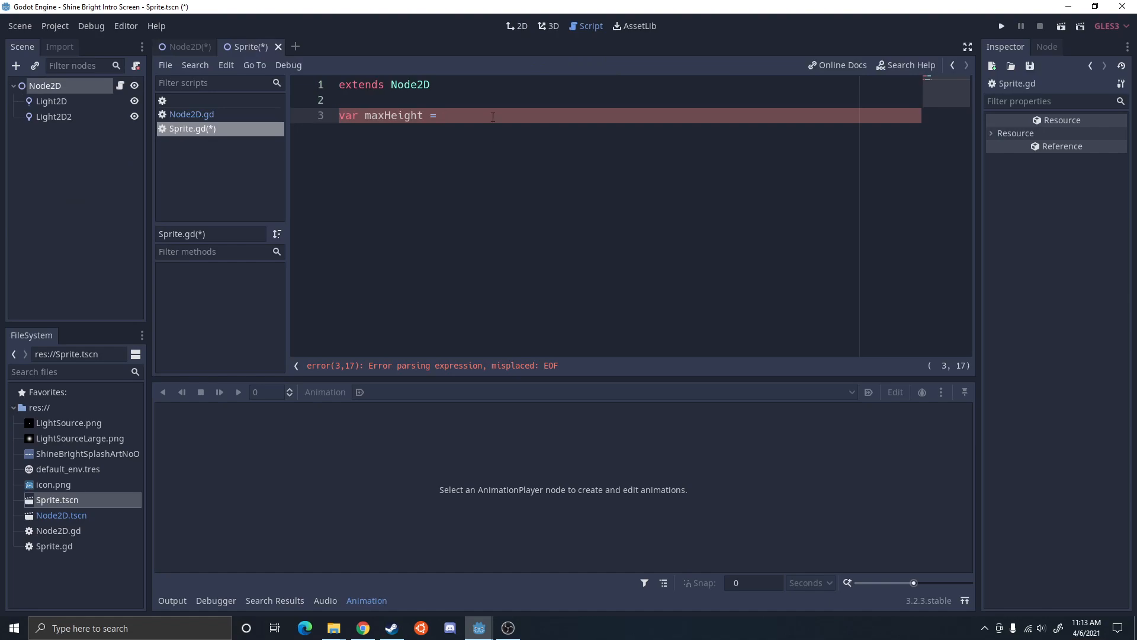
type("650")
key("Return")
type("var minHeight -")
key("BackSpace")
key("BackSpace")
type("= -50")
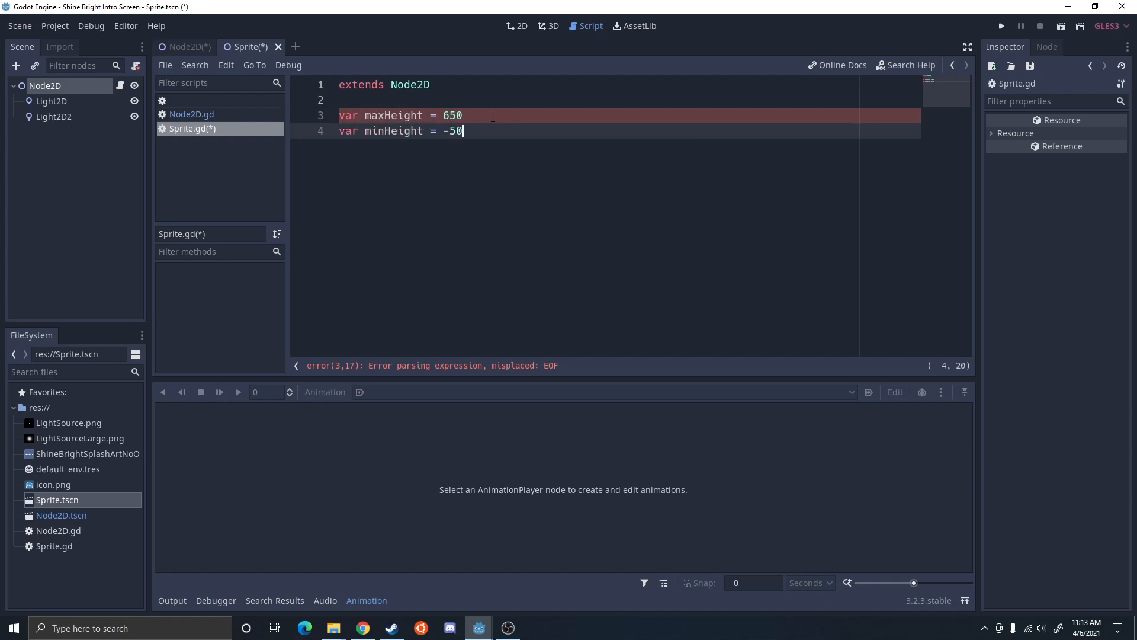
Declare the size limits minSize = 1.5 and maxSize = 5 below the height variables
key("Return")
key("Return")
type("var mi")
type("nSize = ")
type("12.")
key("BackSpace")
key("BackSpace")
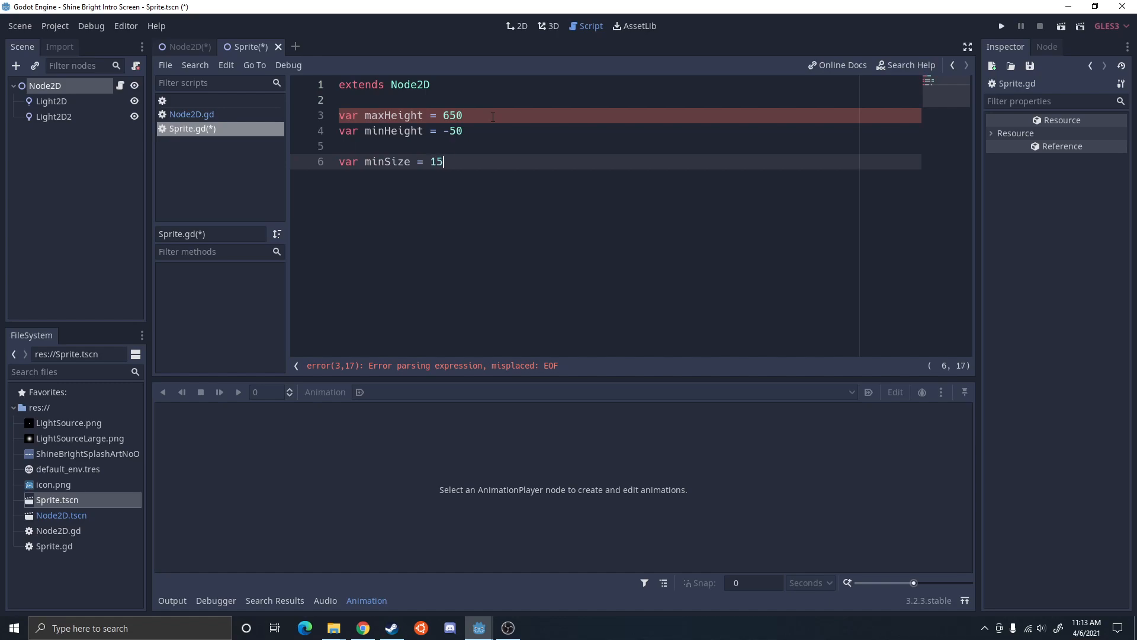
type(".5")
key("Return")
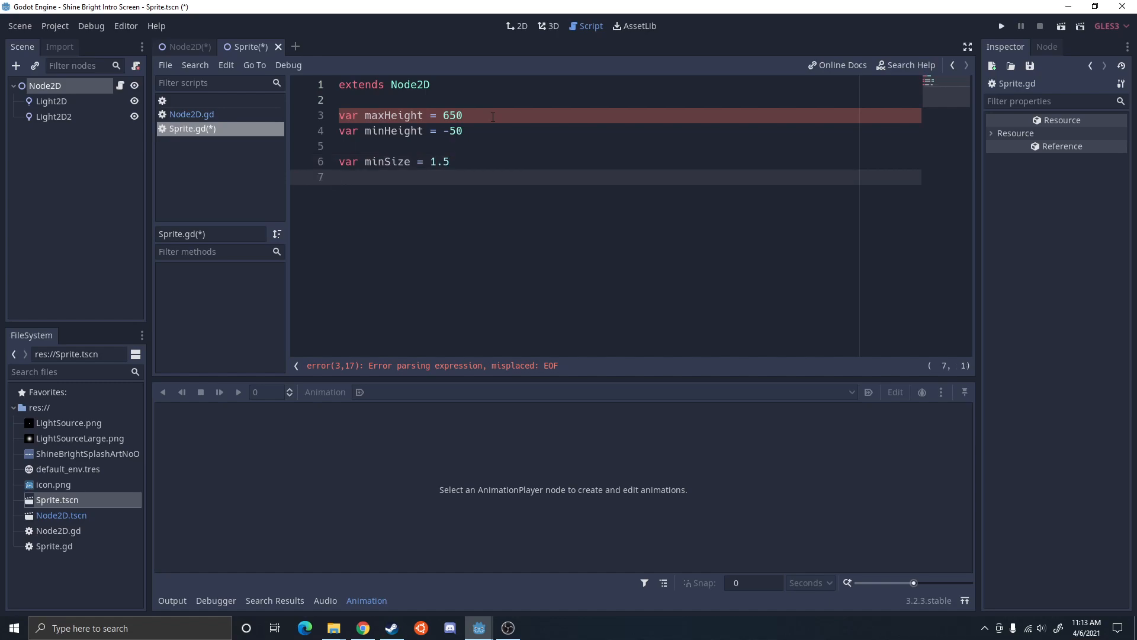
type("var maxSize = 5")
key("Return")
key("Return")
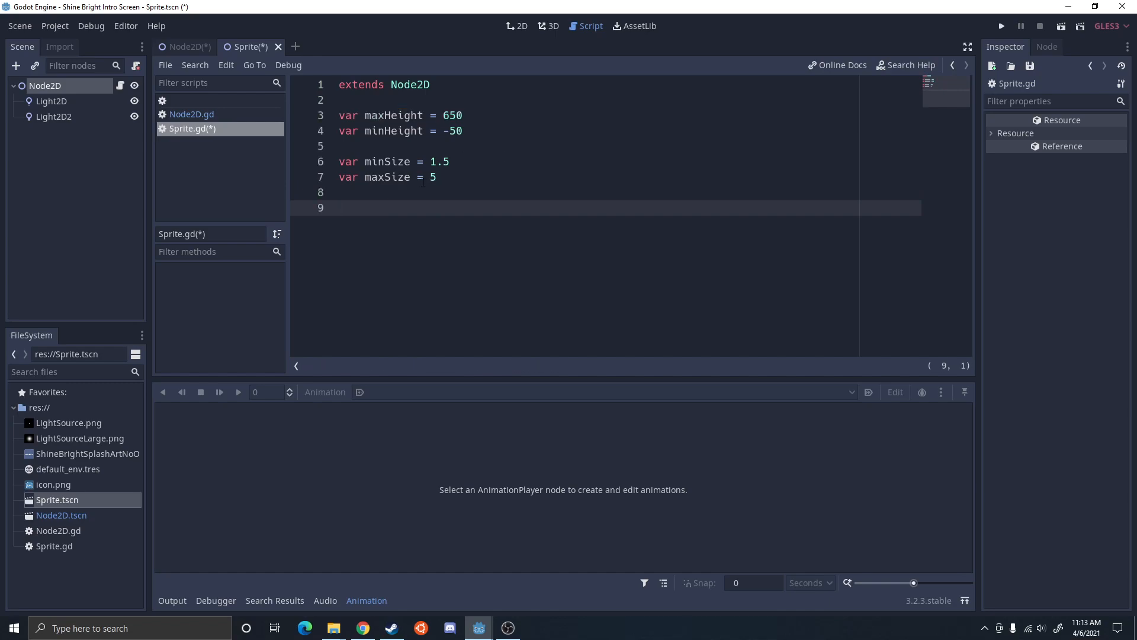
left_click_drag(371, 178, 431, 178)
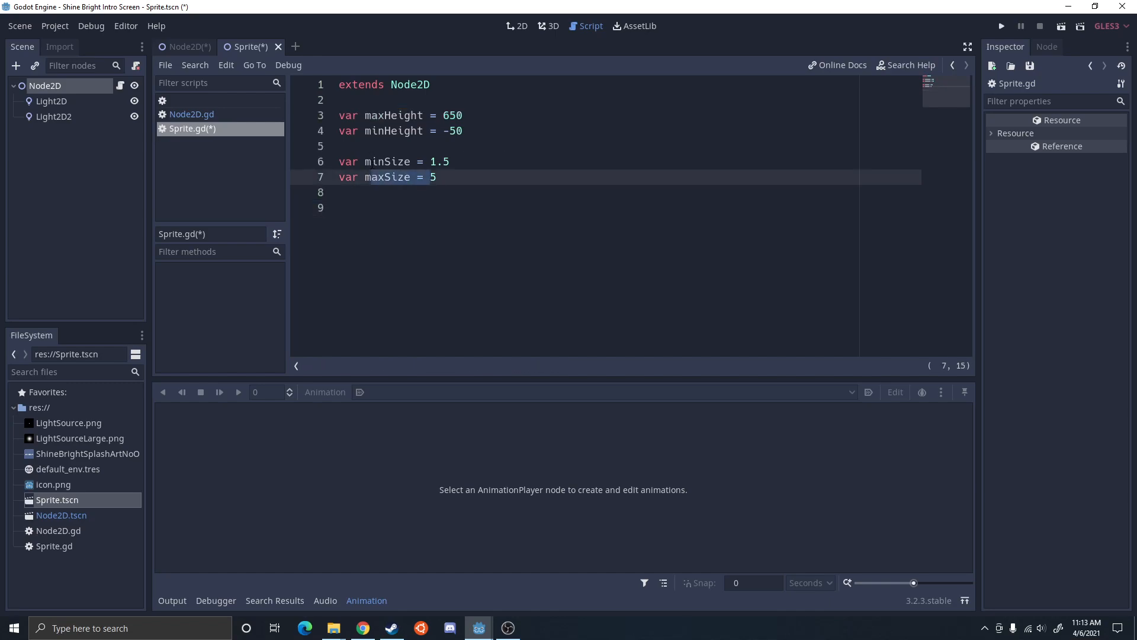
left_click_drag(366, 161, 459, 156)
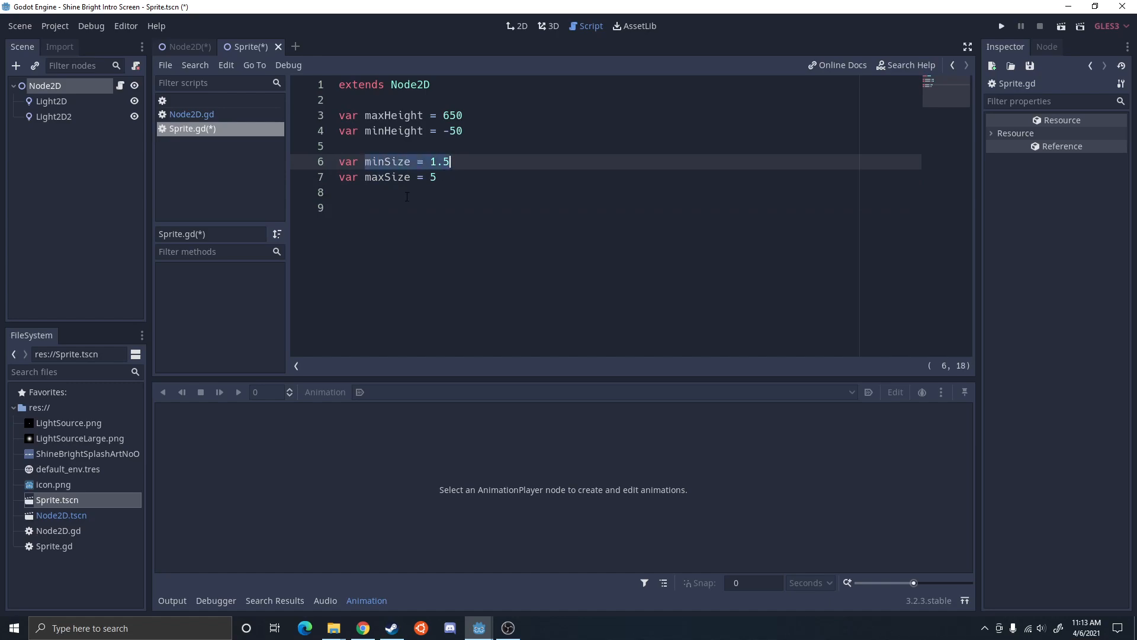
Add a _process(delta) function that declares relativePos as (self.get_global_position().y - minHeight)/maxHeight
left_click(407, 197)
key("Down")
type("func _pro")
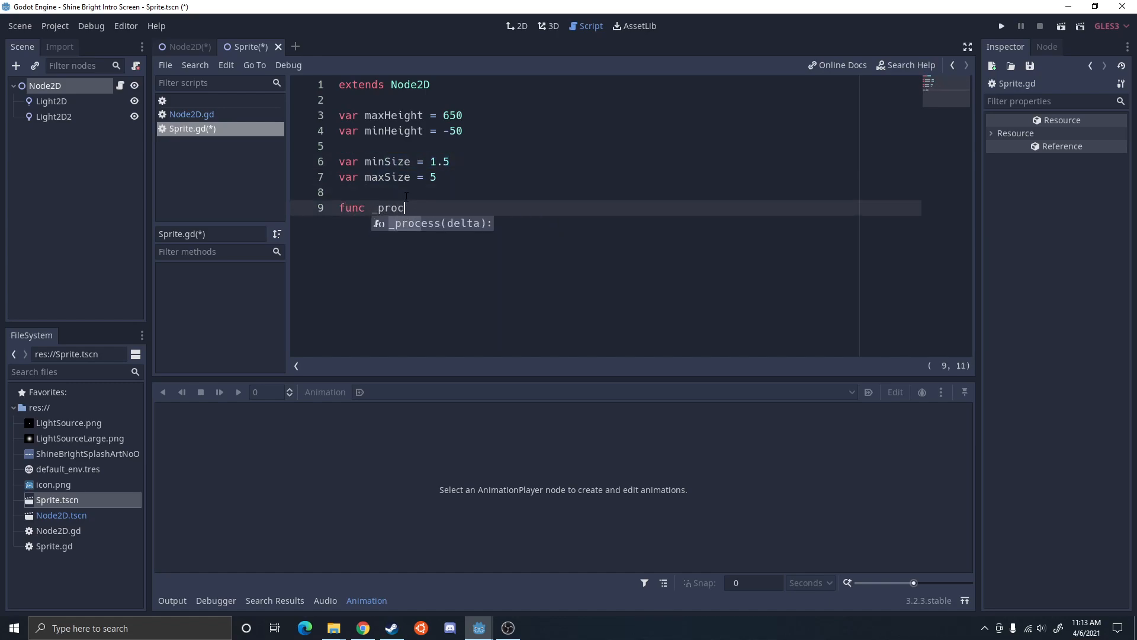
key("Return")
key("Return")
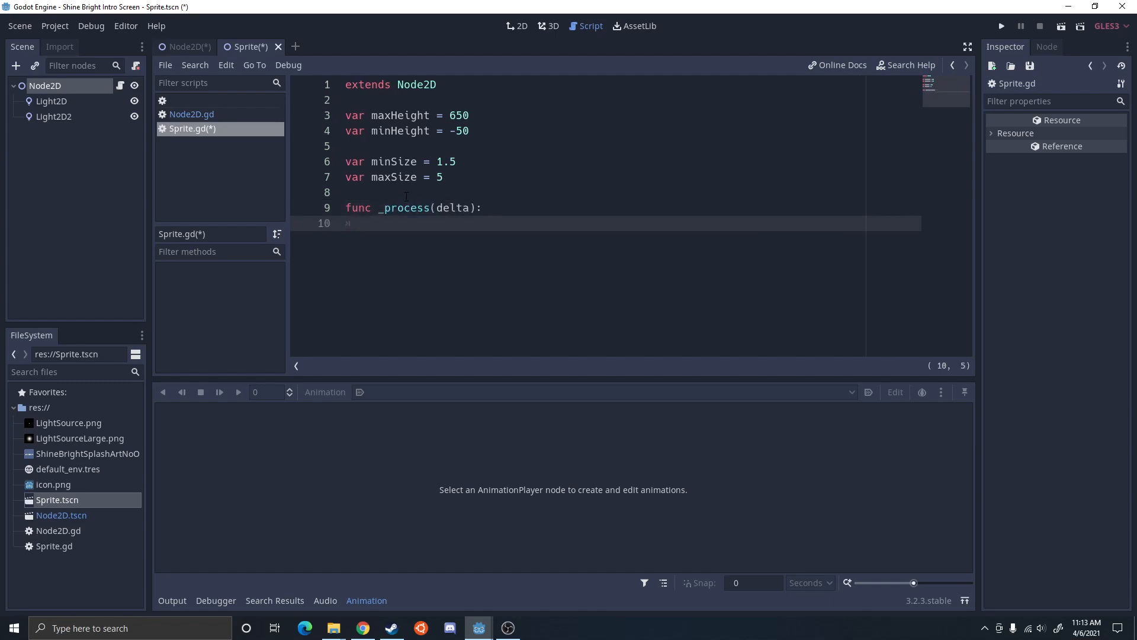
key("Return")
type("var re")
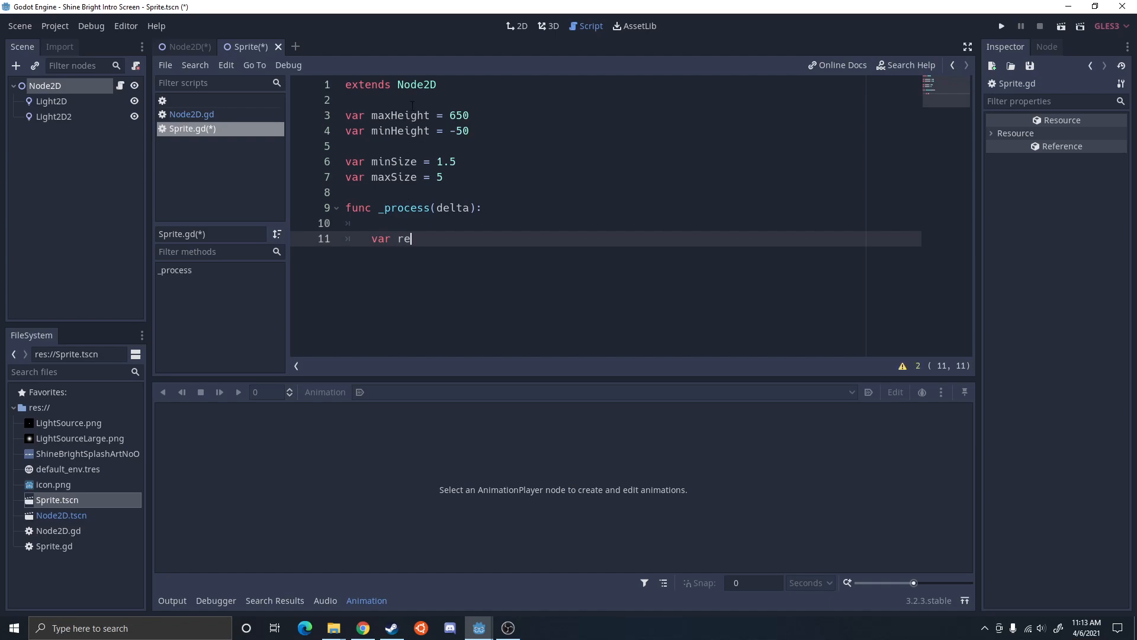
type("lativePos = (self.get_global_position().y - minHeight)/maxHeight")
key("Return")
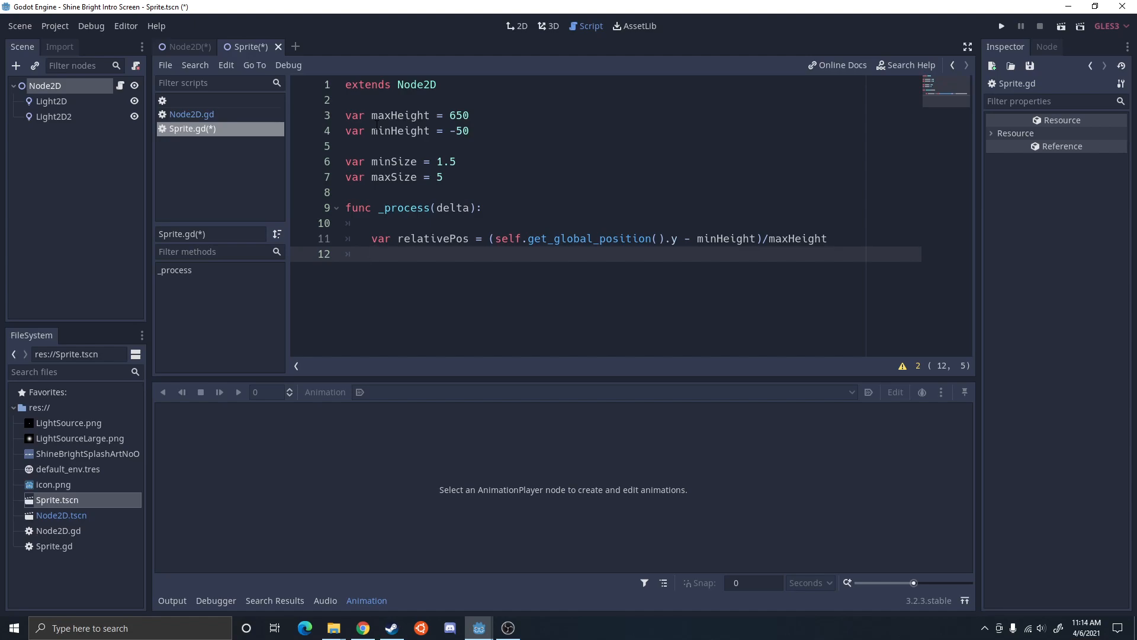
Clamp relativePos with if statements that set it to 0 when below 0 and to 1 when above 1
type("if relativePos < 0:")
key("Return")
type("relativePos = 0")
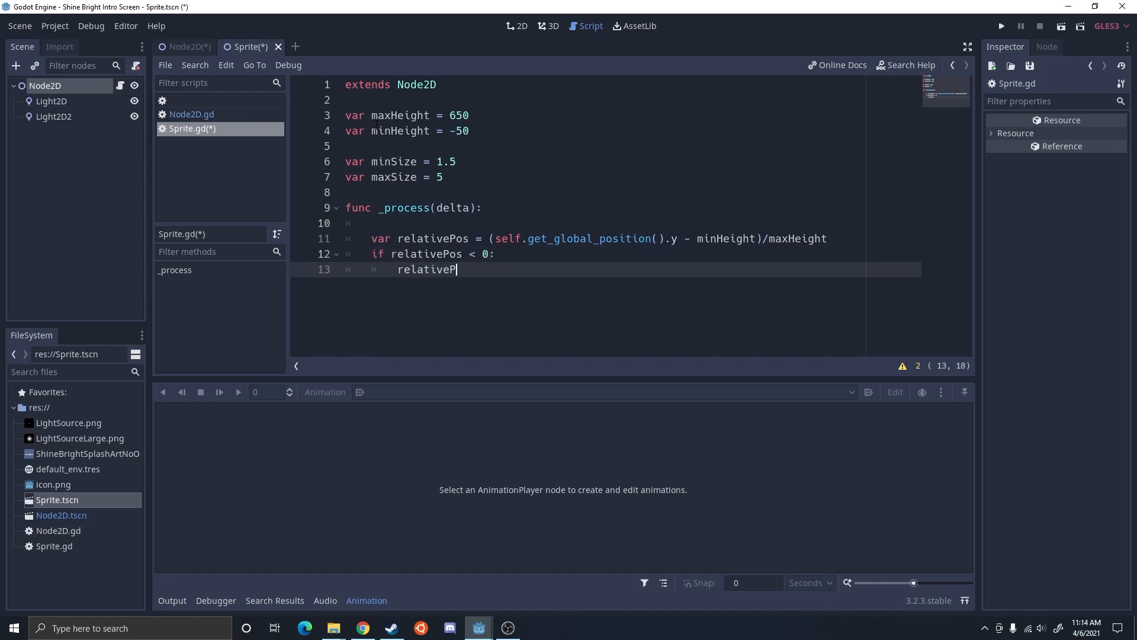
key("Return")
key("BackSpace")
type("if relativePos > 1:")
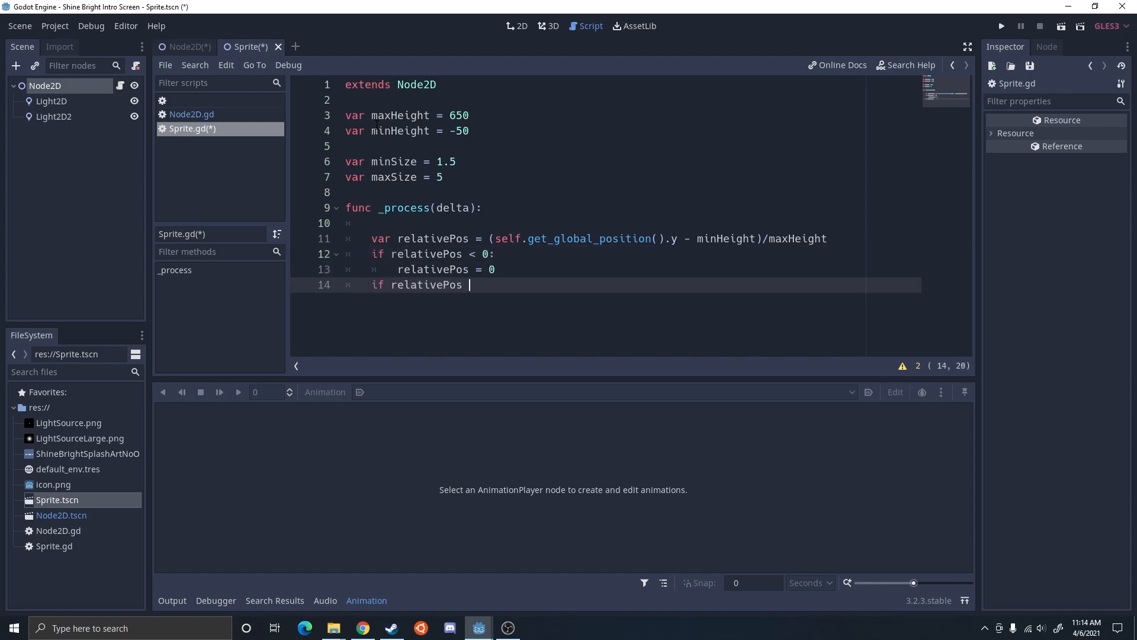
key("Return")
type("relativePos = 1")
key("Return")
key("BackSpace")
key("Return")
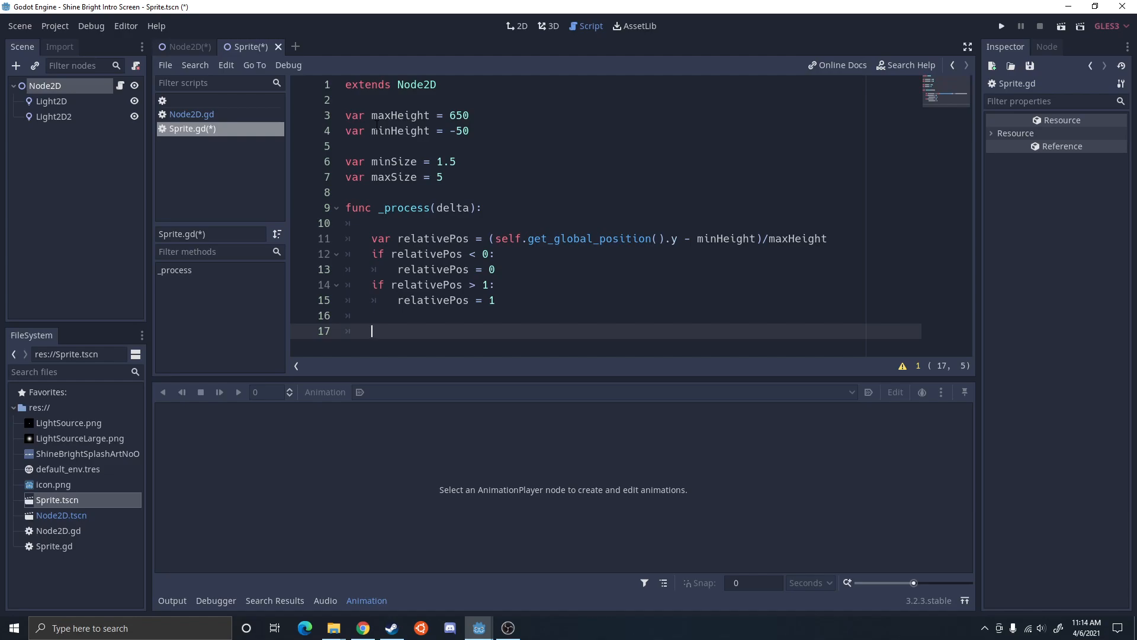
Declare heightDif as maxHeight - minHeight and sizeDif as maxSize - minSize in _process
type("var heightDif = maxHeight - minHiegh")
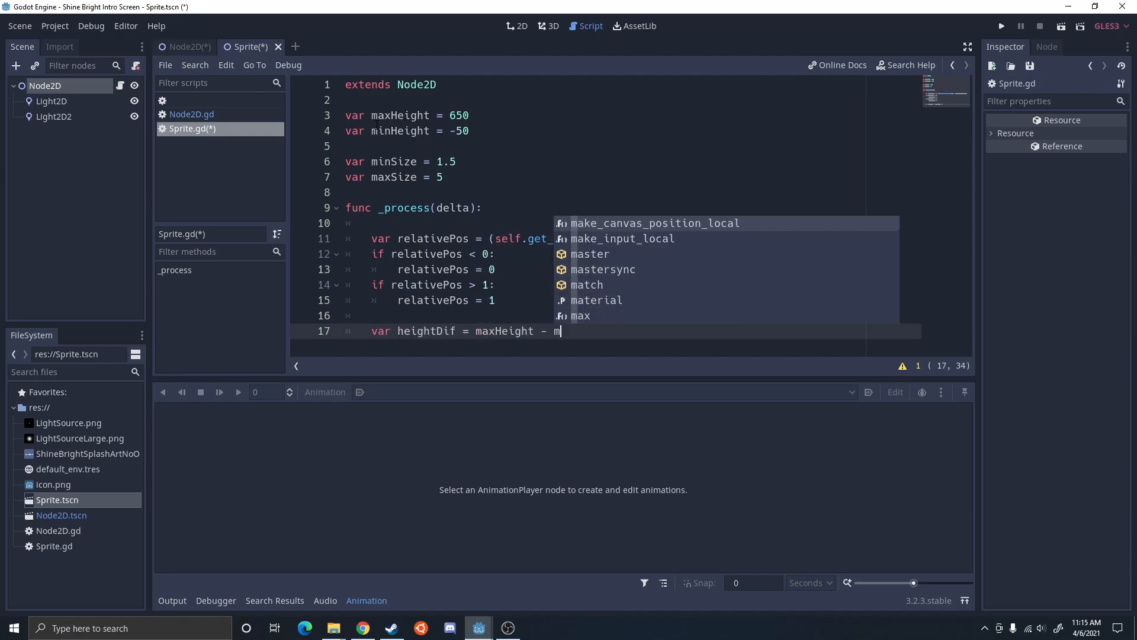
key("BackSpace")
key("BackSpace")
key("BackSpace")
key("BackSpace")
type("eight")
key("Return")
type("var ")
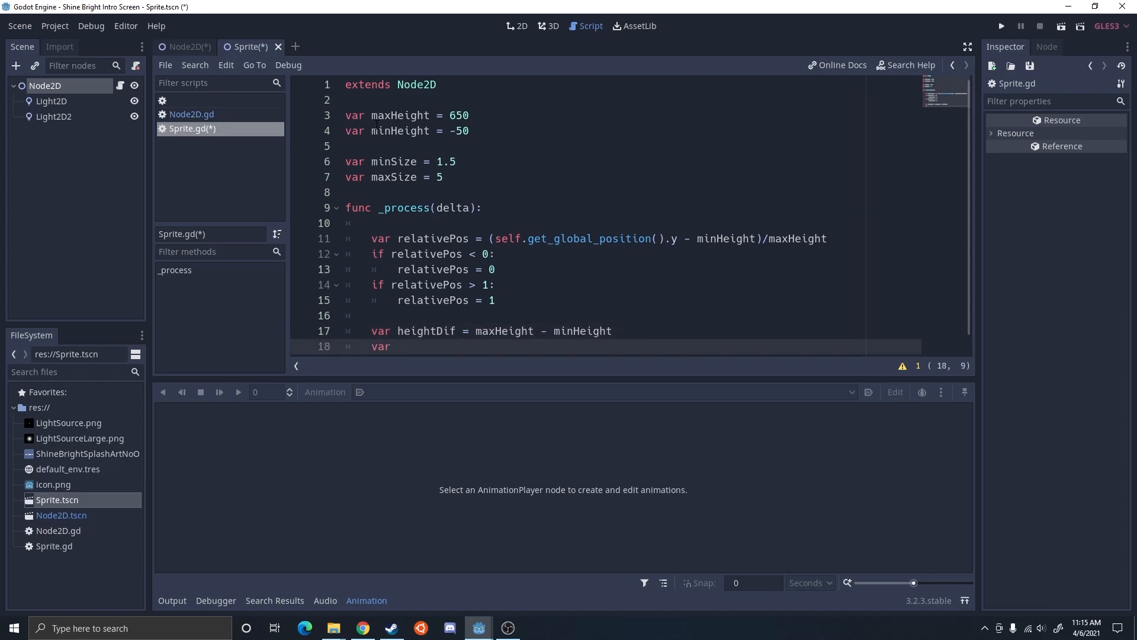
type("sizeDif = maxSize - minSize")
key("Return")
key("Return")
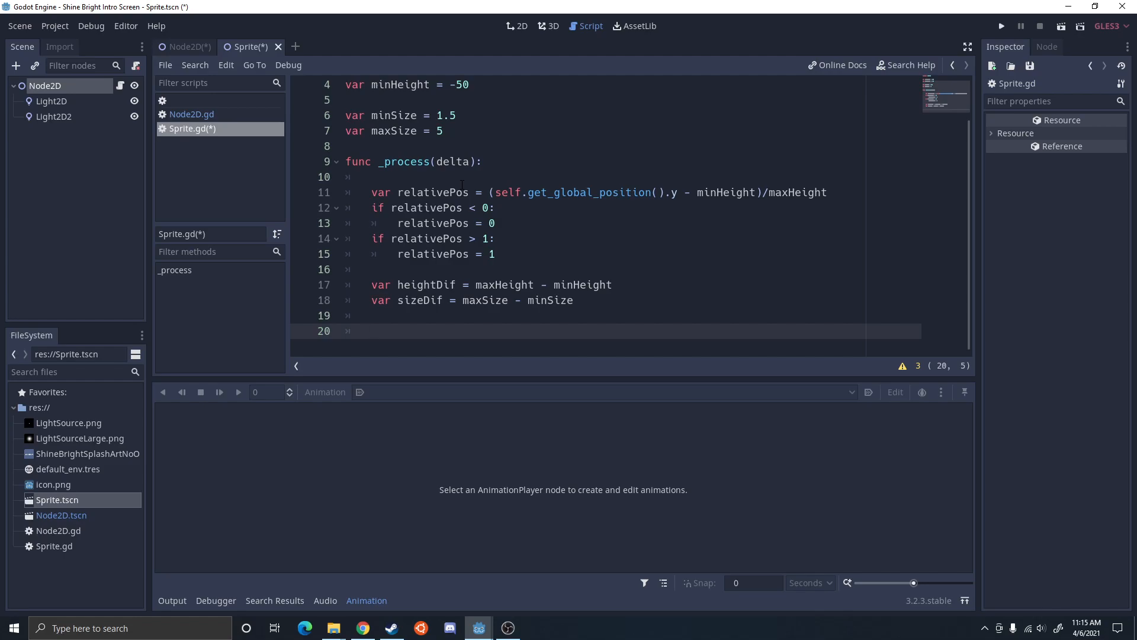
Declare size as (sizeDif/heightDif * self.get_global_position().y) - (minHeight*sizeDif/heightDif) + minSize, and enlarge the code area to correct its spelling
type("var size = (sizeDif/heightDif * self.get")
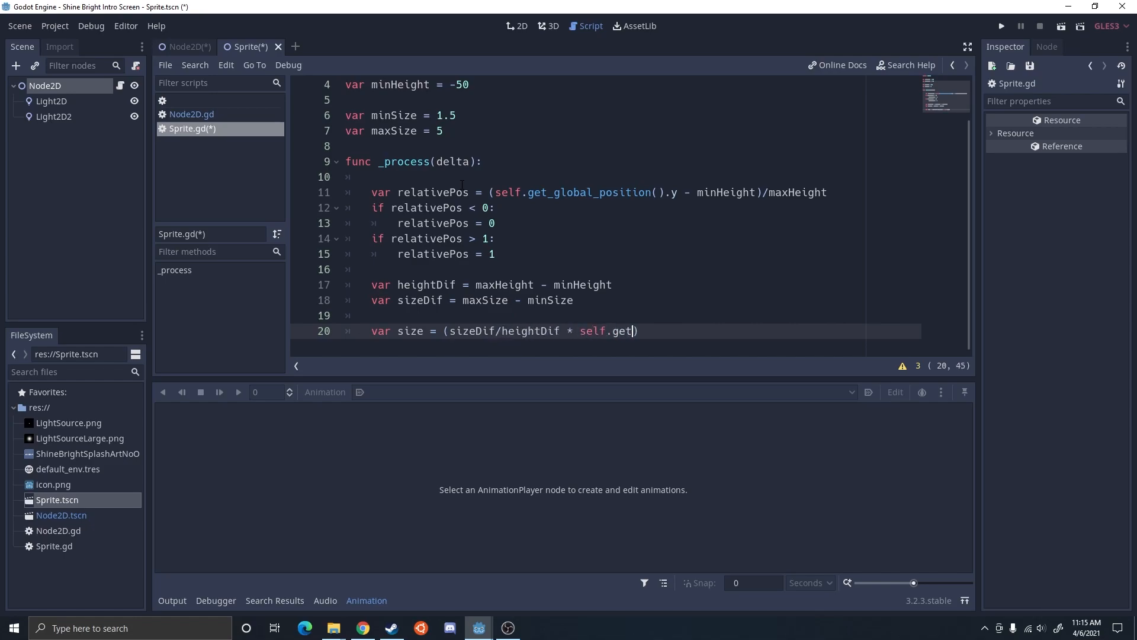
type("_global_postion()")
type(".y) - (minHeight*sizeDi")
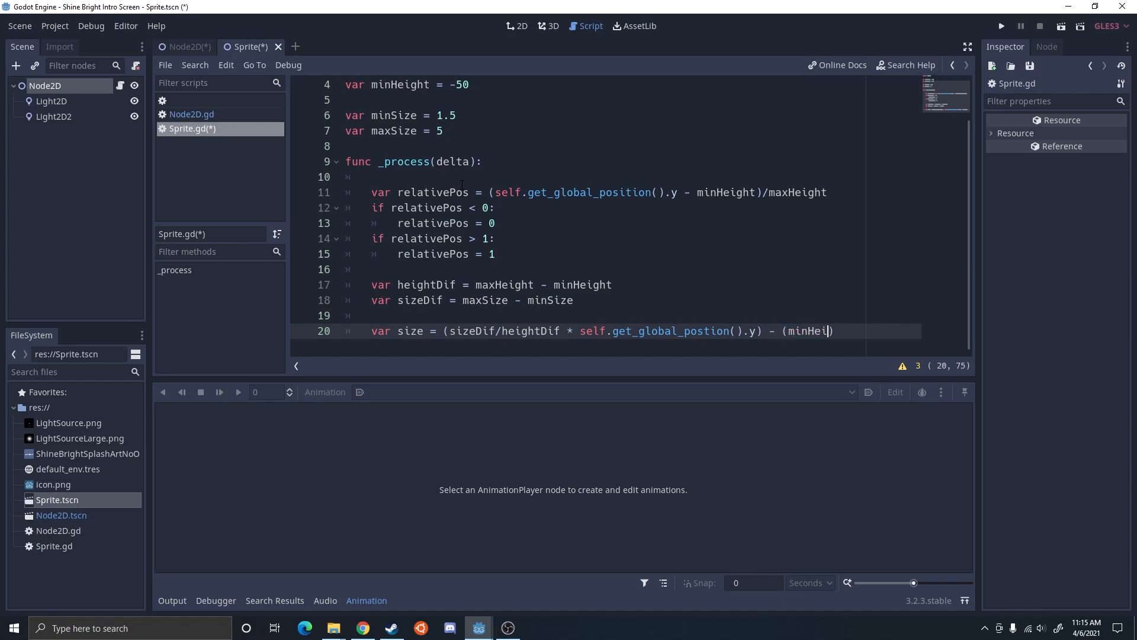
type("f/heightDif")
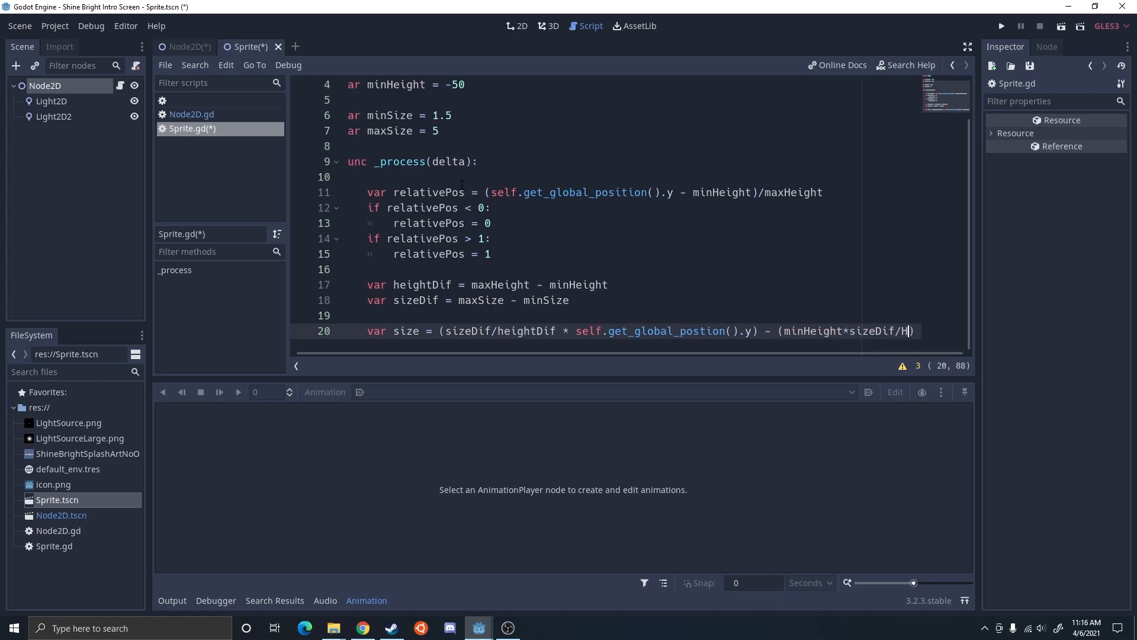
type(") + minSize")
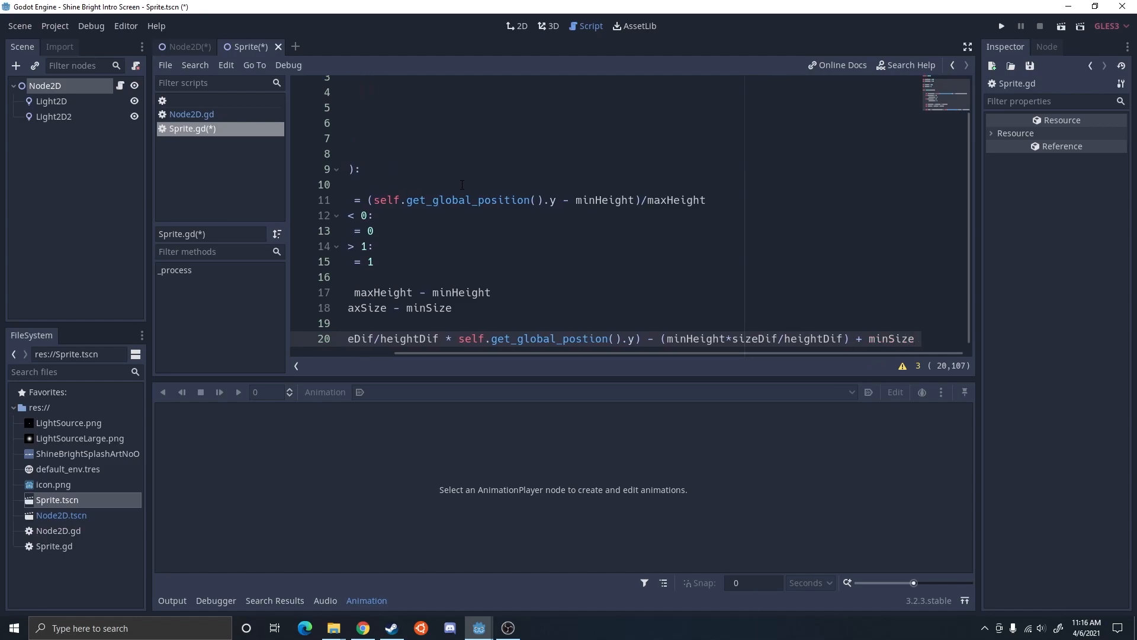
key("Return")
left_click(968, 46)
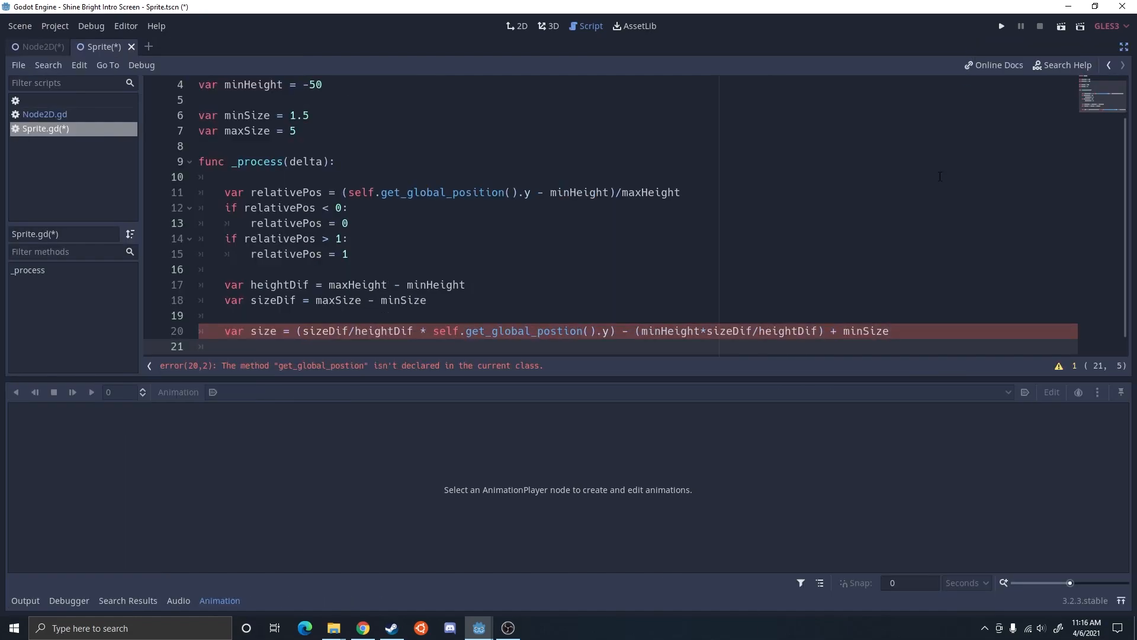
left_click(200, 600)
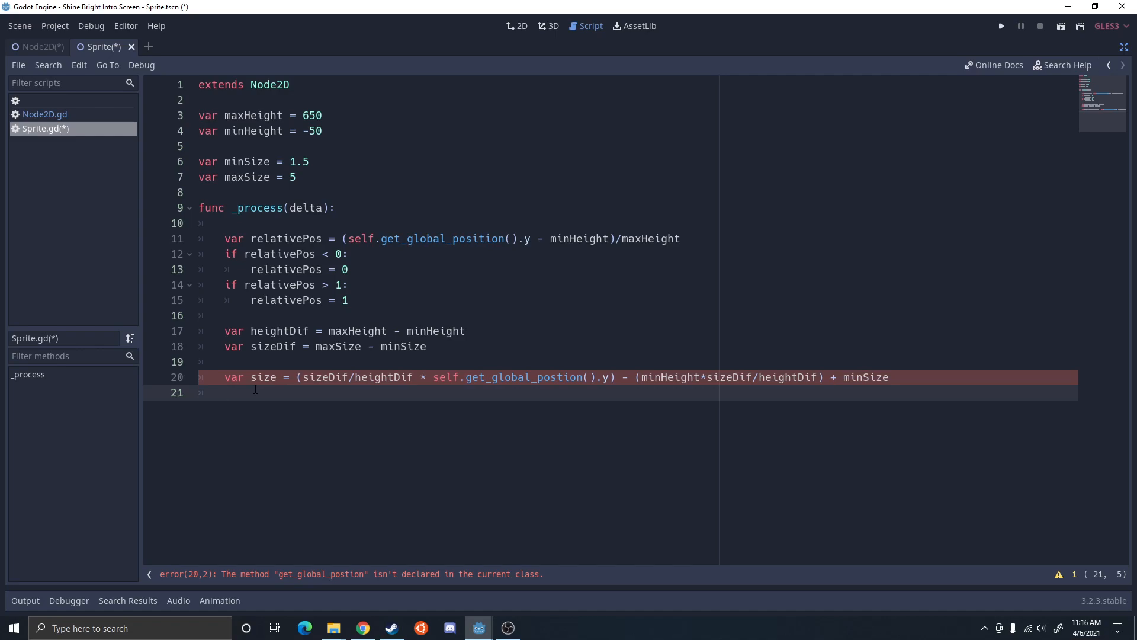
double_click(508, 375)
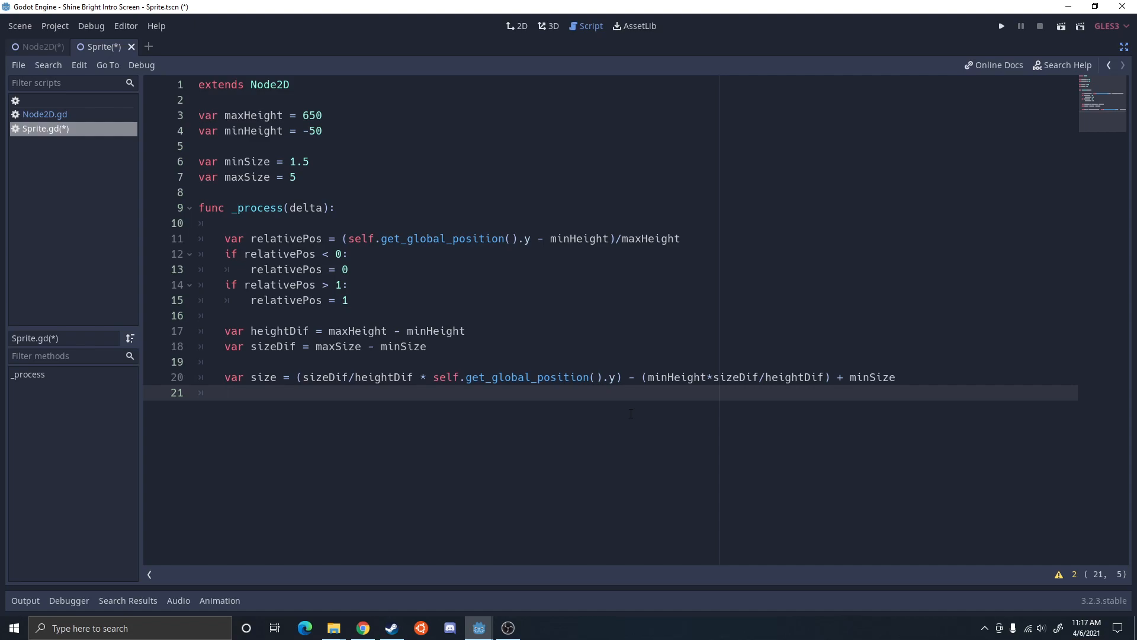
Assign Vector2(size, size) to self.scale at the end of _process and save the script
type("self.scale = Vector2(size, size)")
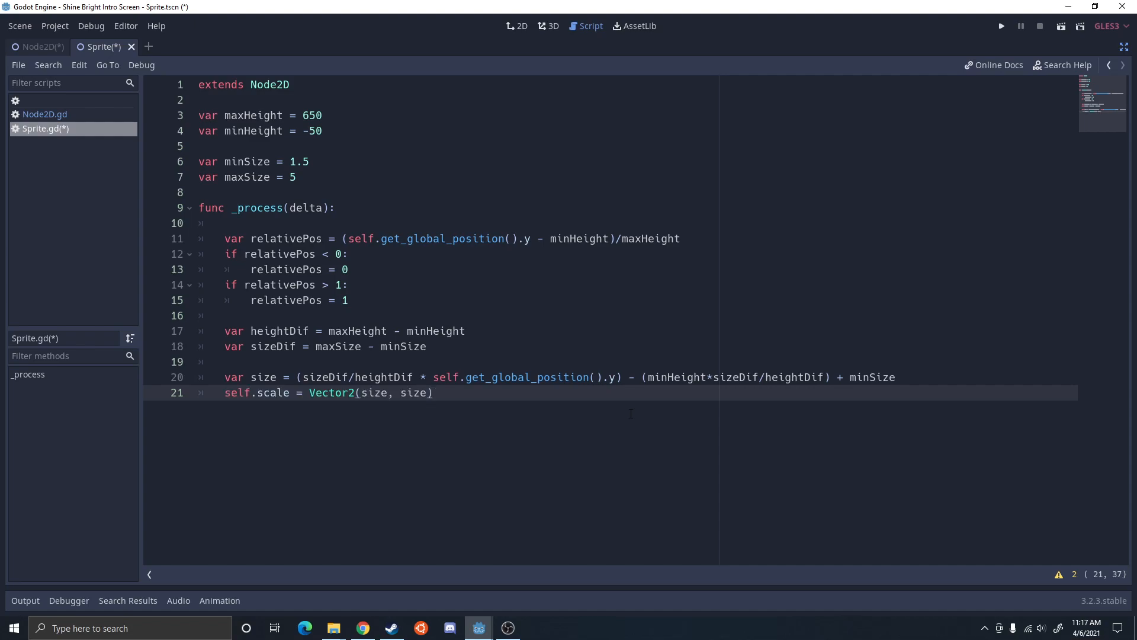
key("ctrl+s")
Save the Node2D scene with its docks restored, and test-run the project to preview the lights' scaling
left_click(40, 46)
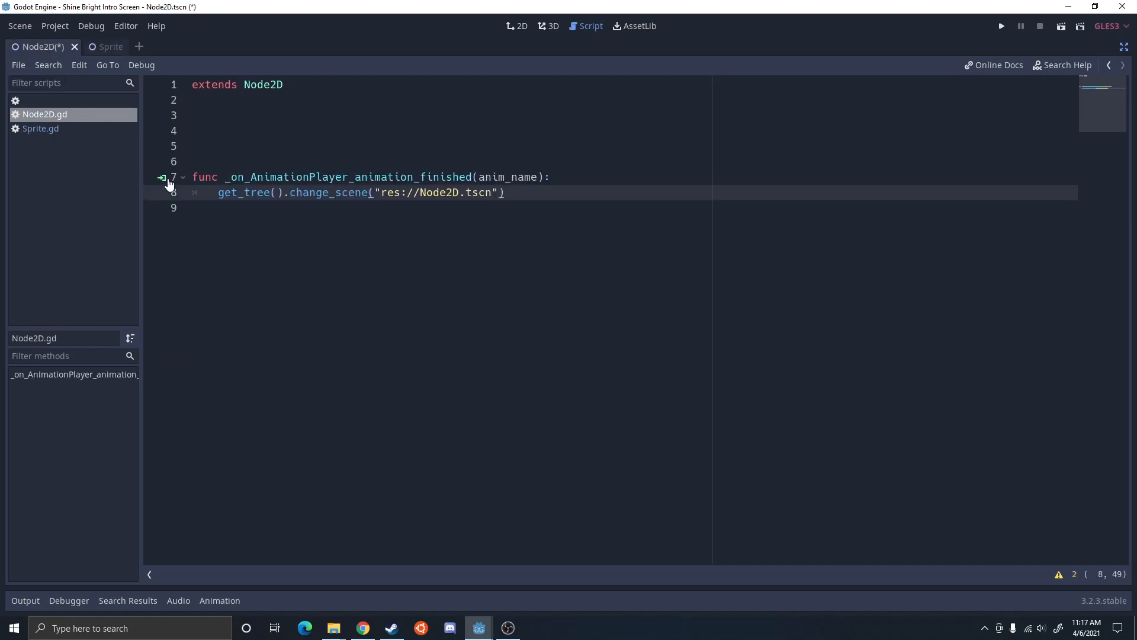
left_click(1124, 46)
left_click(66, 85)
key("ctrl+s")
left_click(1002, 24)
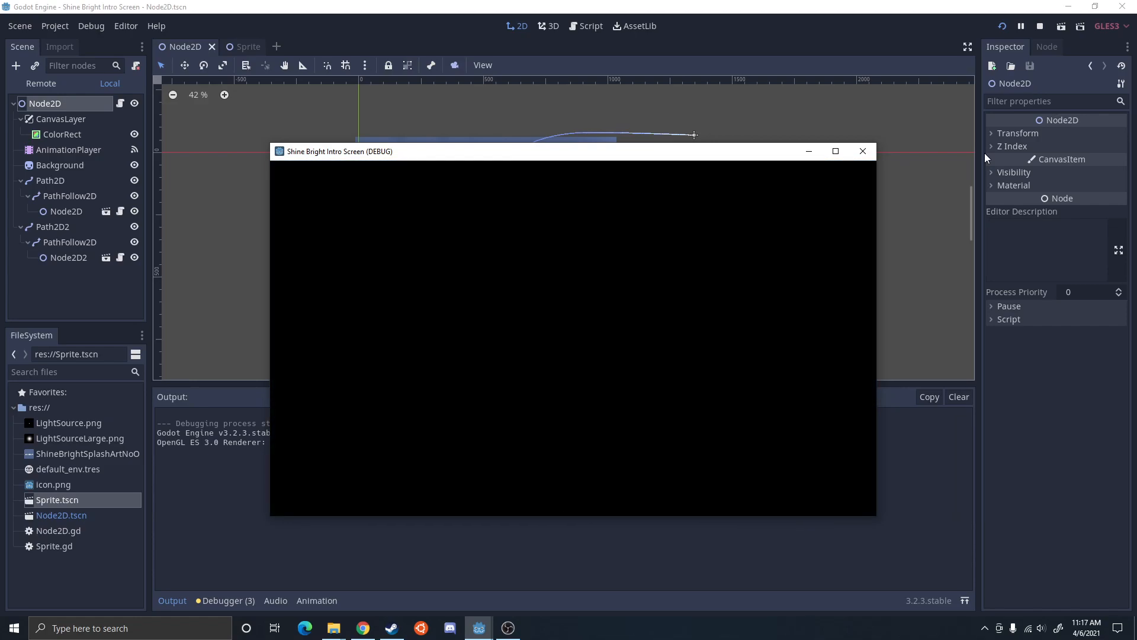
left_click(862, 151)
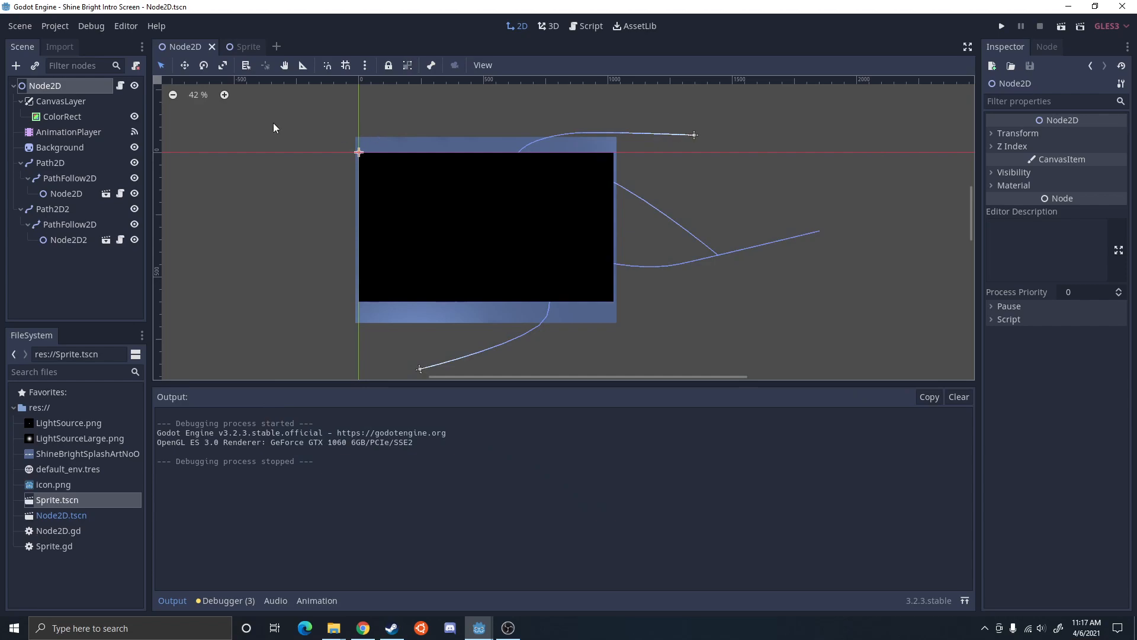
Change maxSize to 4.5 in Sprite.gd and run the project again
left_click(121, 86)
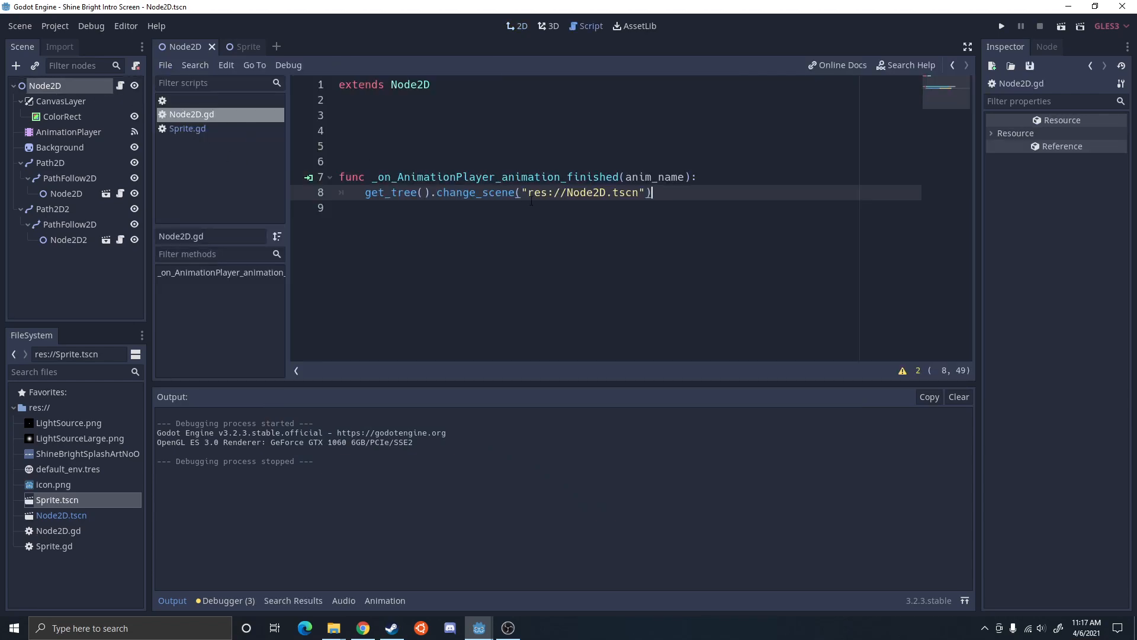
left_click_drag(365, 192, 663, 194)
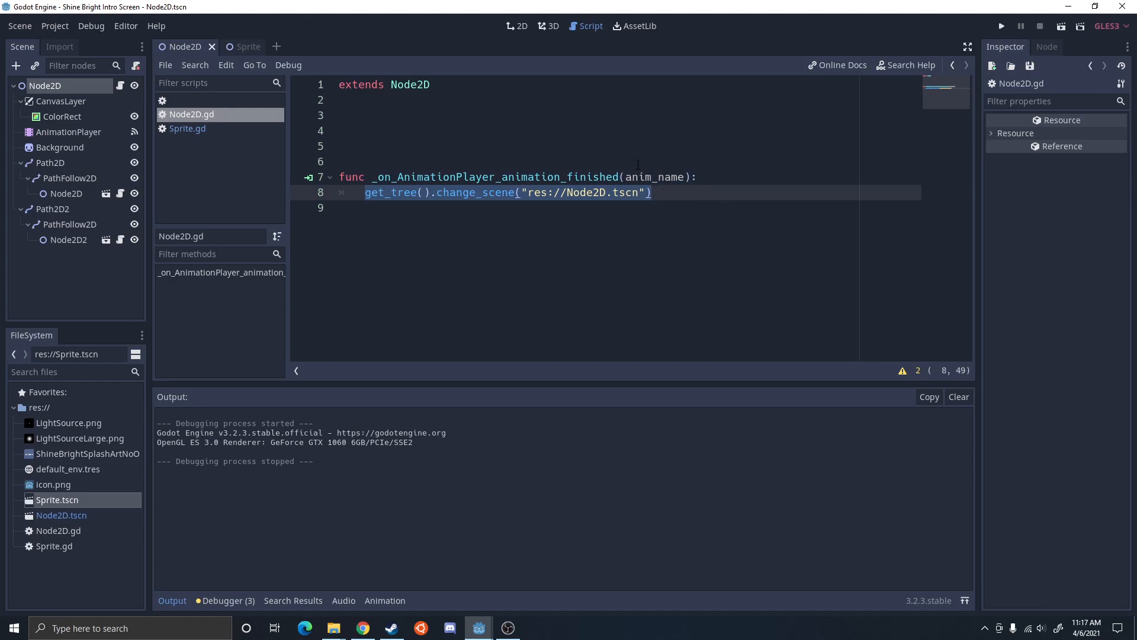
left_click(205, 129)
left_click(475, 134)
left_click(495, 118)
left_click(470, 131)
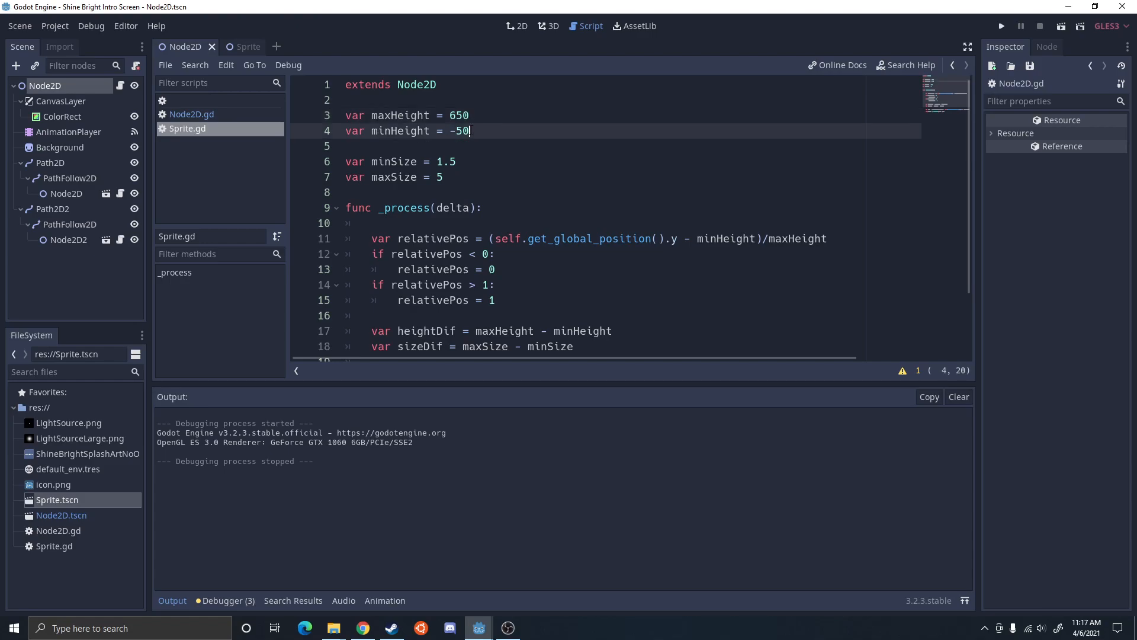
left_click(448, 175)
key("BackSpace")
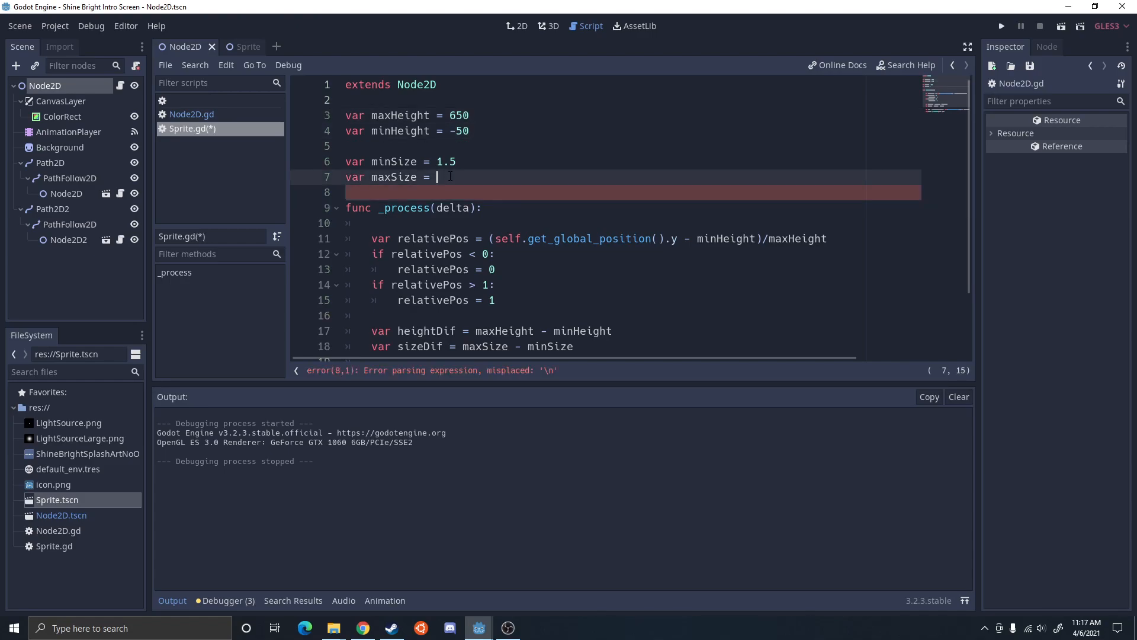
type("4.5")
left_click(1002, 27)
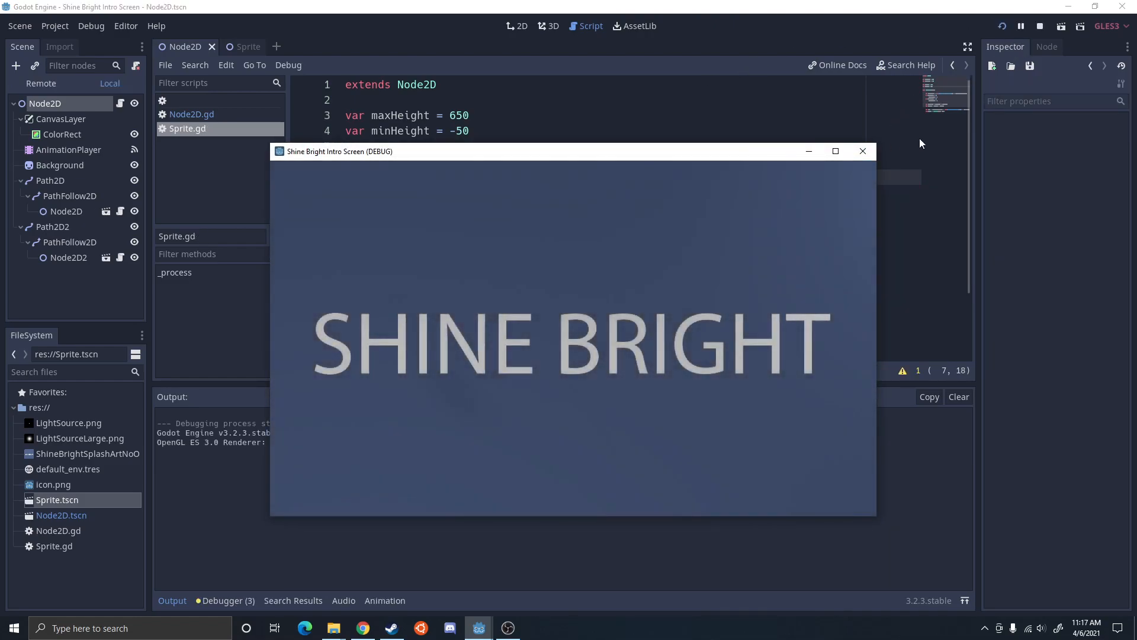